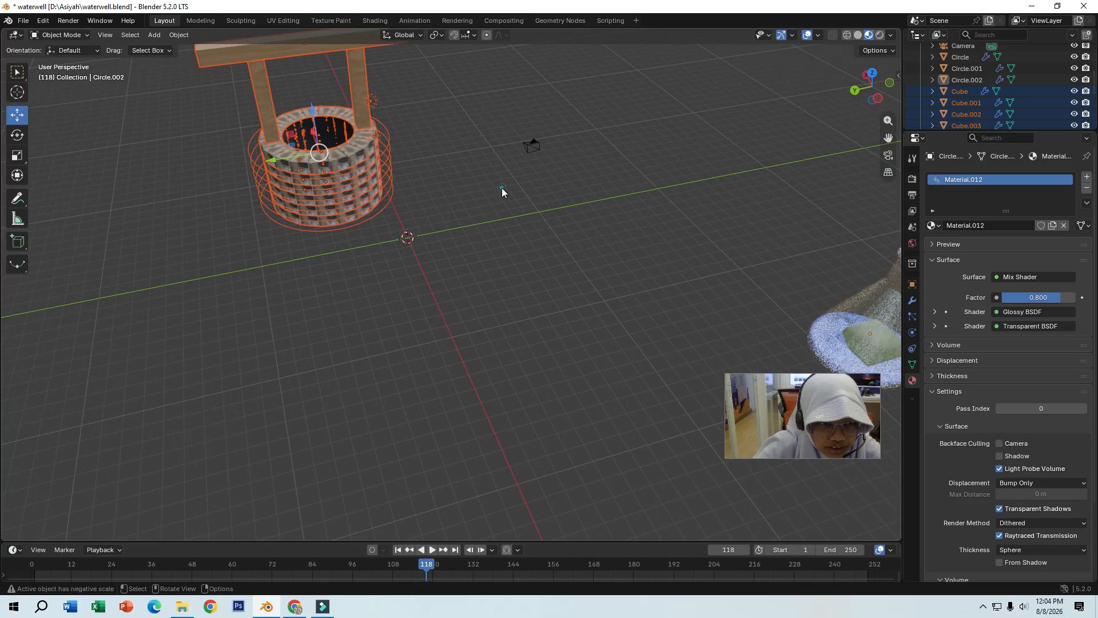
Deselect all objects and switch the viewport to solid shading.
click(481, 177)
shift+middle_drag(460, 167, 616, 283)
middle_drag(537, 296, 441, 343)
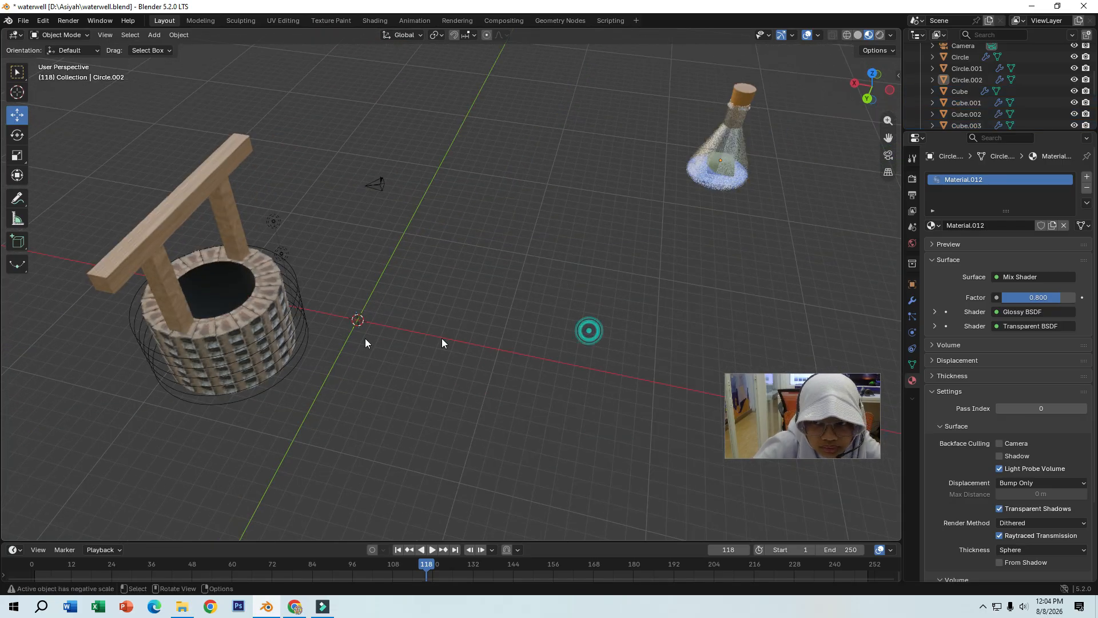
click(857, 35)
Add a Bézier circle curve to the scene.
shift+middle_drag(524, 370, 403, 277)
key(shift+a)
mouse_move(374, 290)
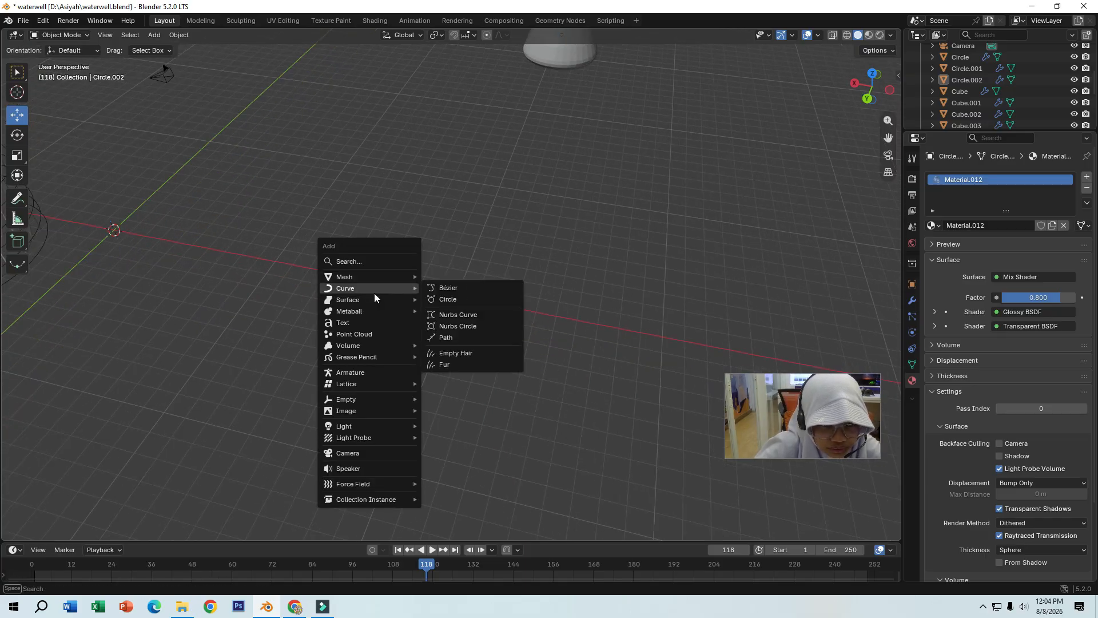
click(456, 299)
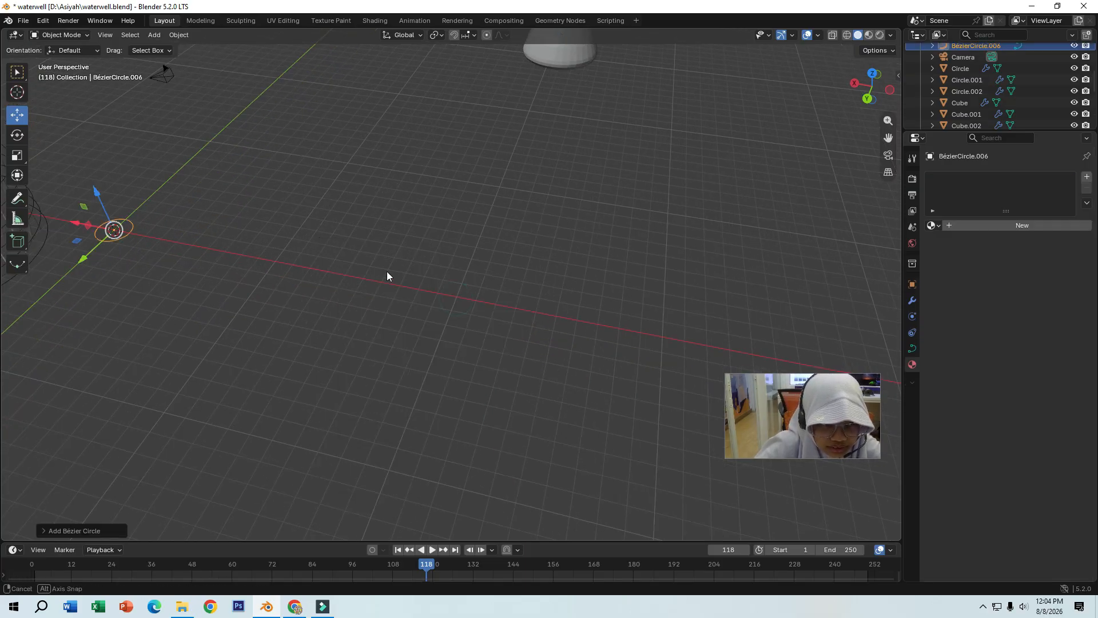
Move the new Bézier circle away from the world origin into the empty area beside the well.
middle_drag(387, 272, 415, 258)
key(g)
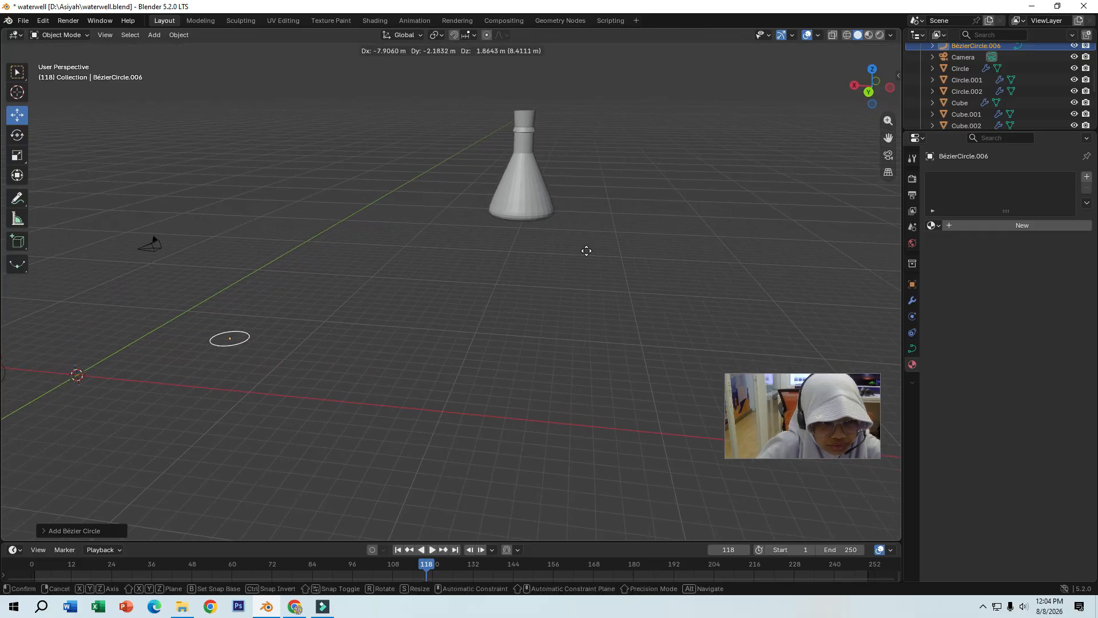
click(586, 250)
middle_drag(585, 250, 427, 277)
key(g)
click(84, 283)
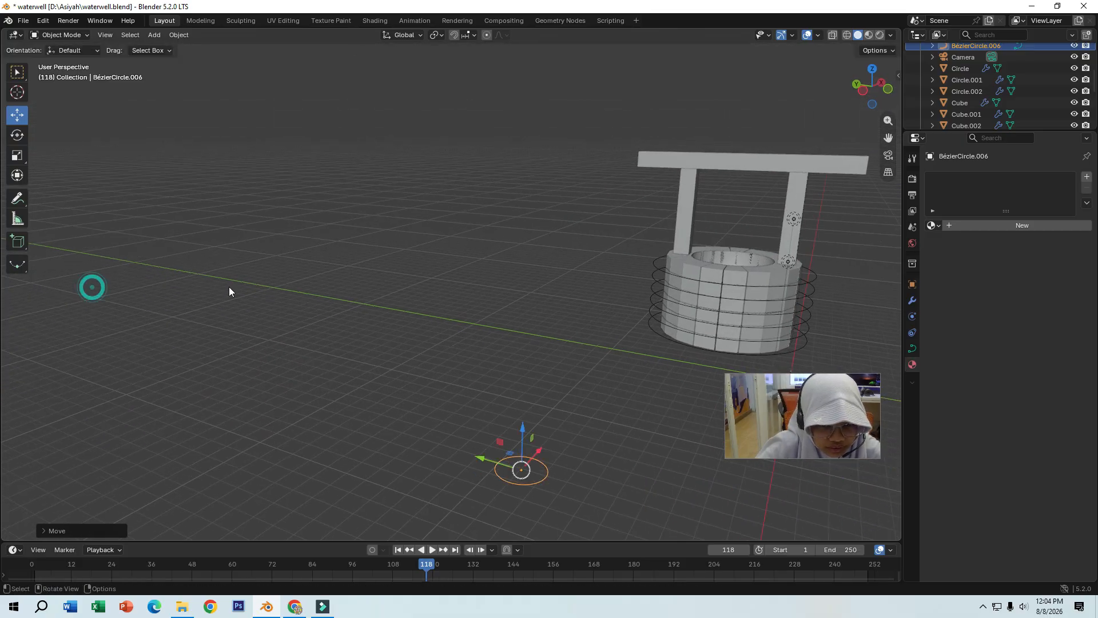
Scale the Bézier circle up to about 3.7 times its size and deselect it.
middle_drag(229, 286, 453, 262)
key(s)
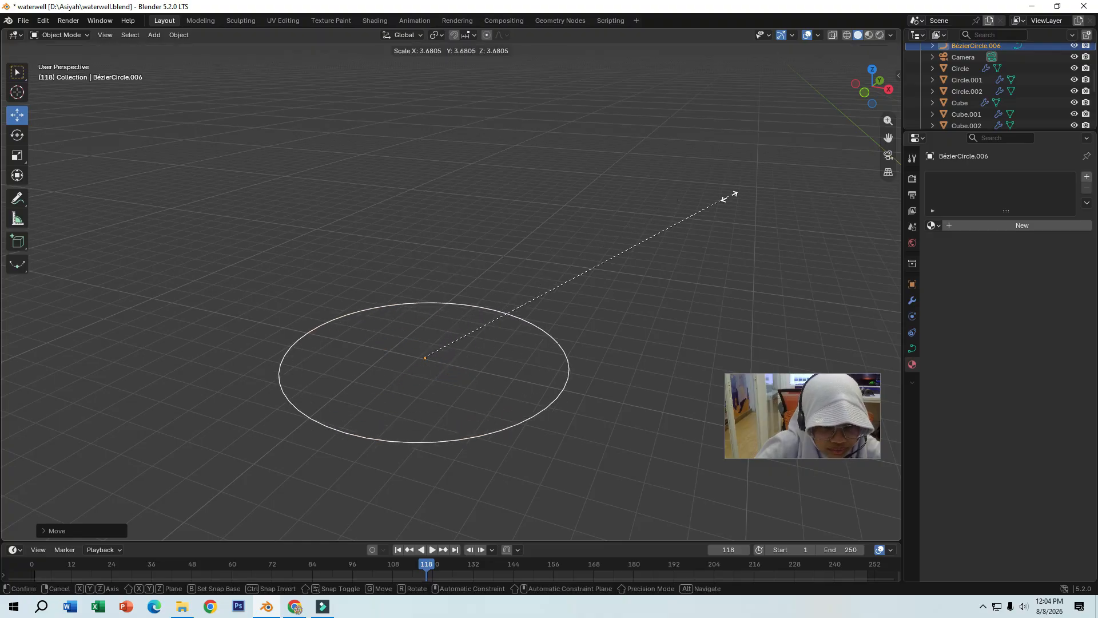
click(723, 195)
middle_drag(721, 196, 648, 252)
scroll(572, 235, down, 2)
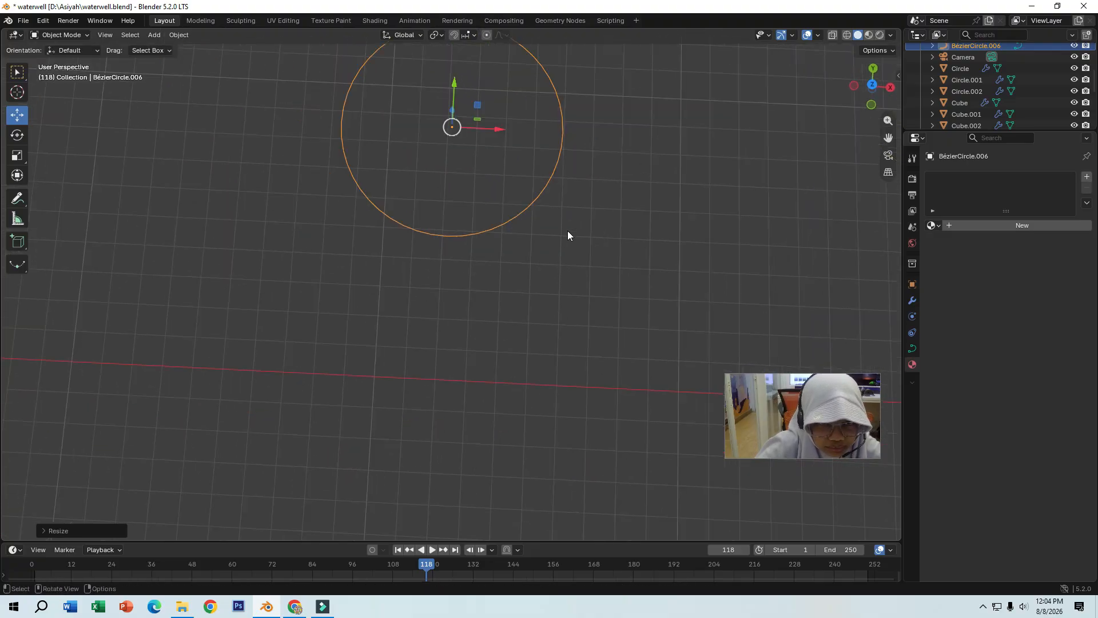
middle_drag(249, 340, 627, 275)
middle_drag(581, 331, 467, 333)
click(574, 326)
scroll(468, 332, down, 1)
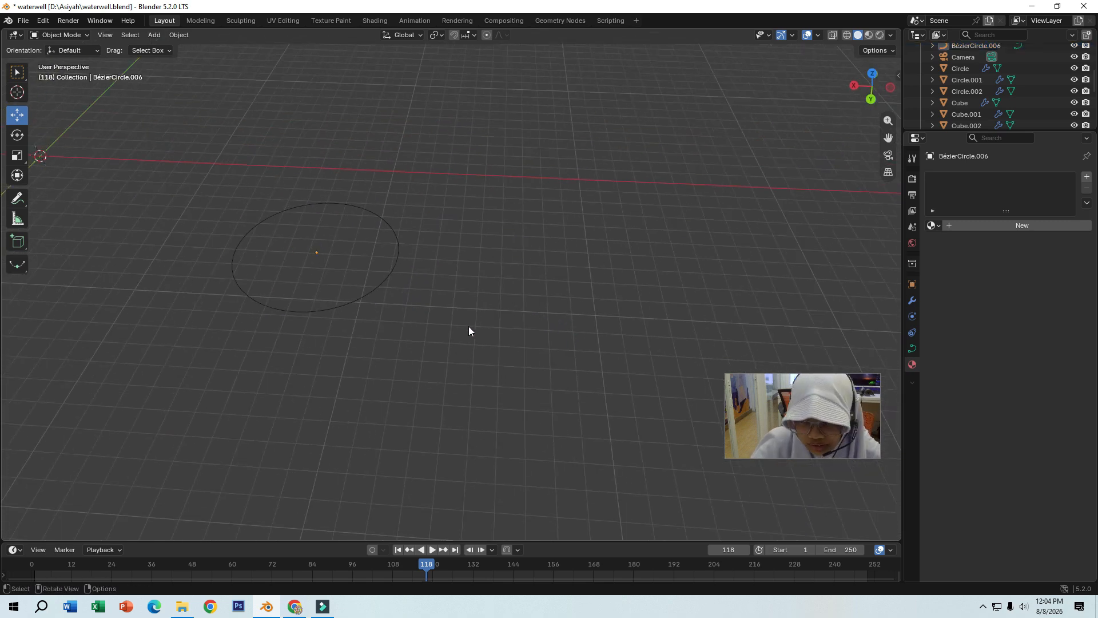
Add a mesh cube to the scene.
key(shift+a)
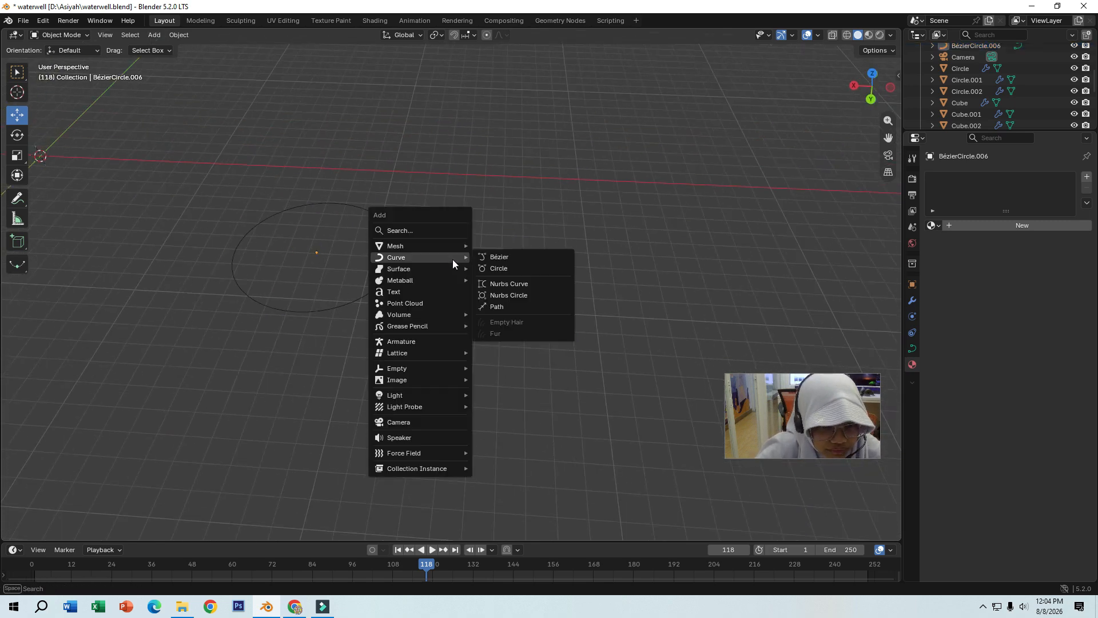
mouse_move(458, 245)
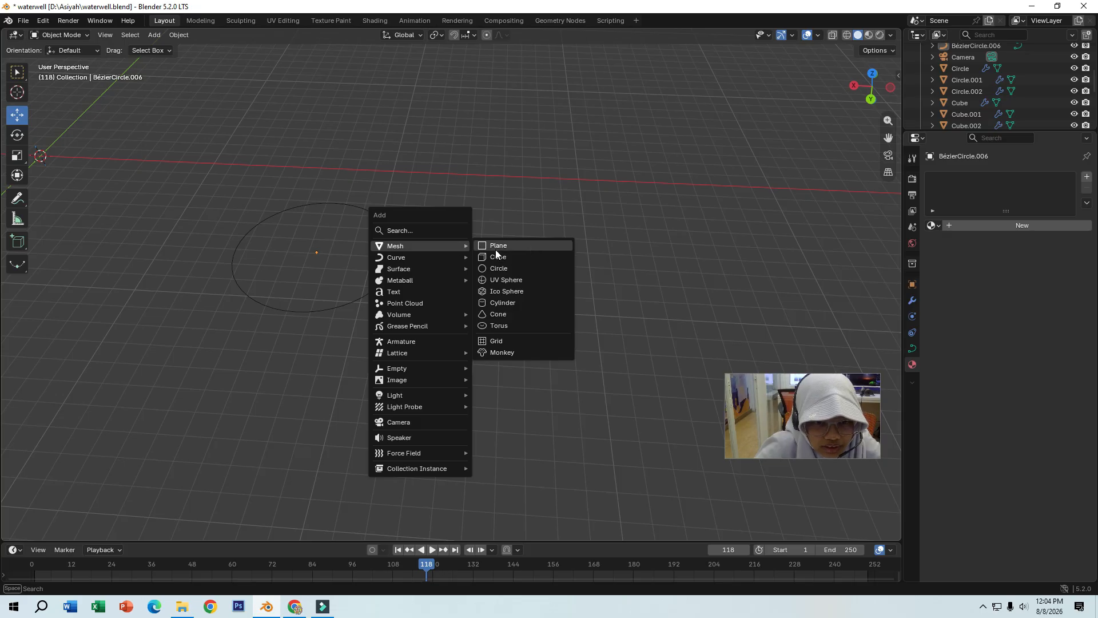
click(532, 259)
middle_drag(531, 259, 581, 333)
Move the new cube from the origin so that it sits inside the Bézier circle.
key(g)
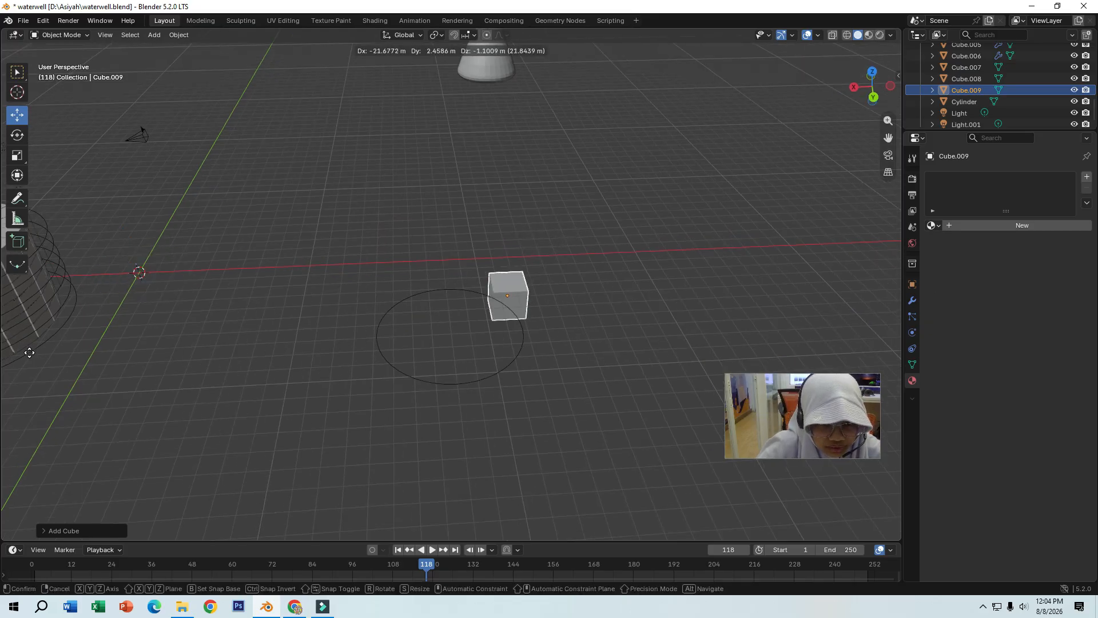
click(896, 364)
middle_drag(897, 365, 129, 234)
key(g)
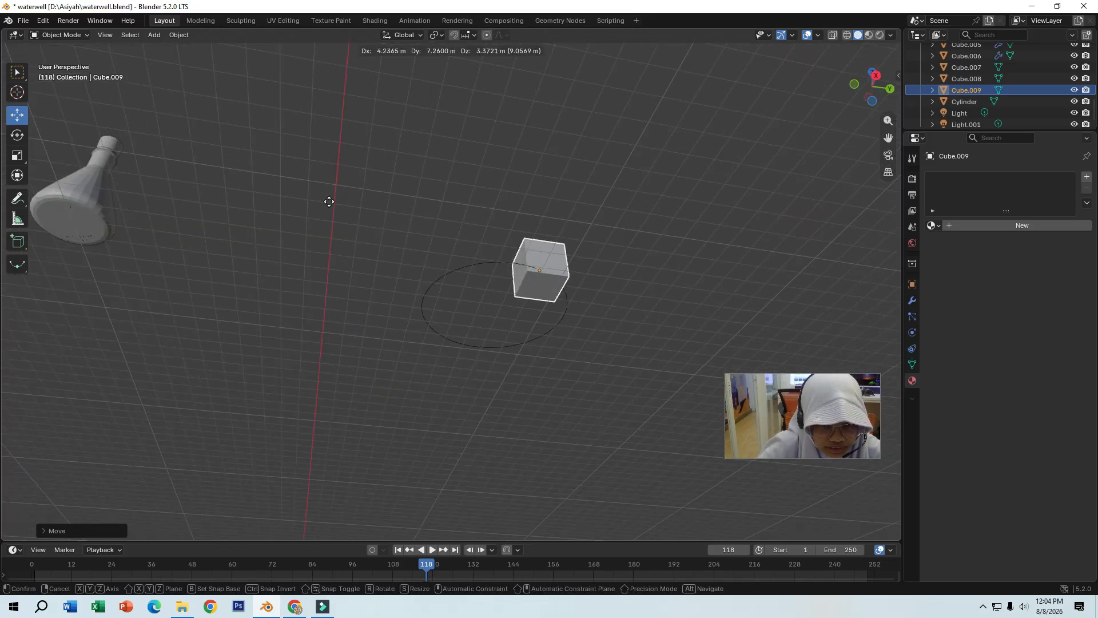
click(326, 205)
middle_drag(304, 242, 189, 338)
key(g)
click(243, 308)
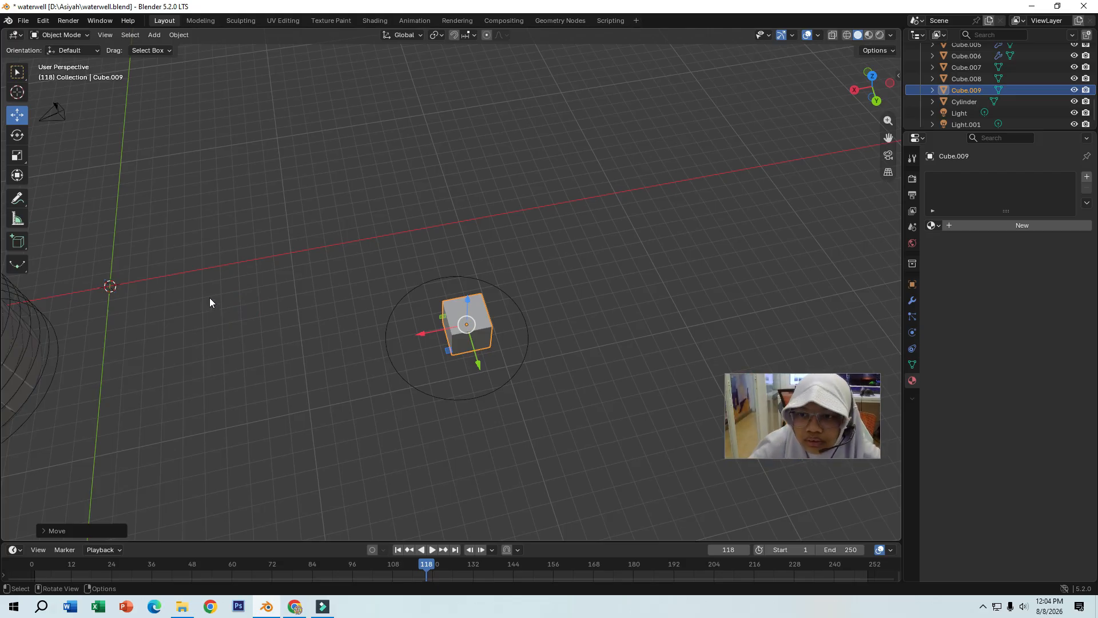
Add an Array modifier to the cube inside the circle.
scroll(286, 275, up, 3)
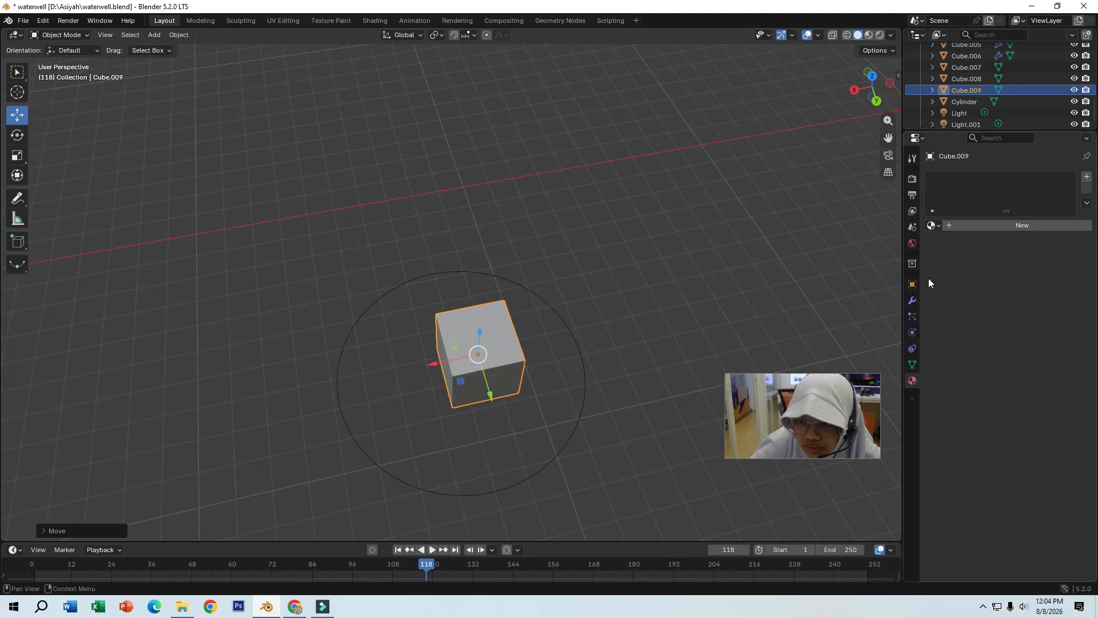
click(913, 300)
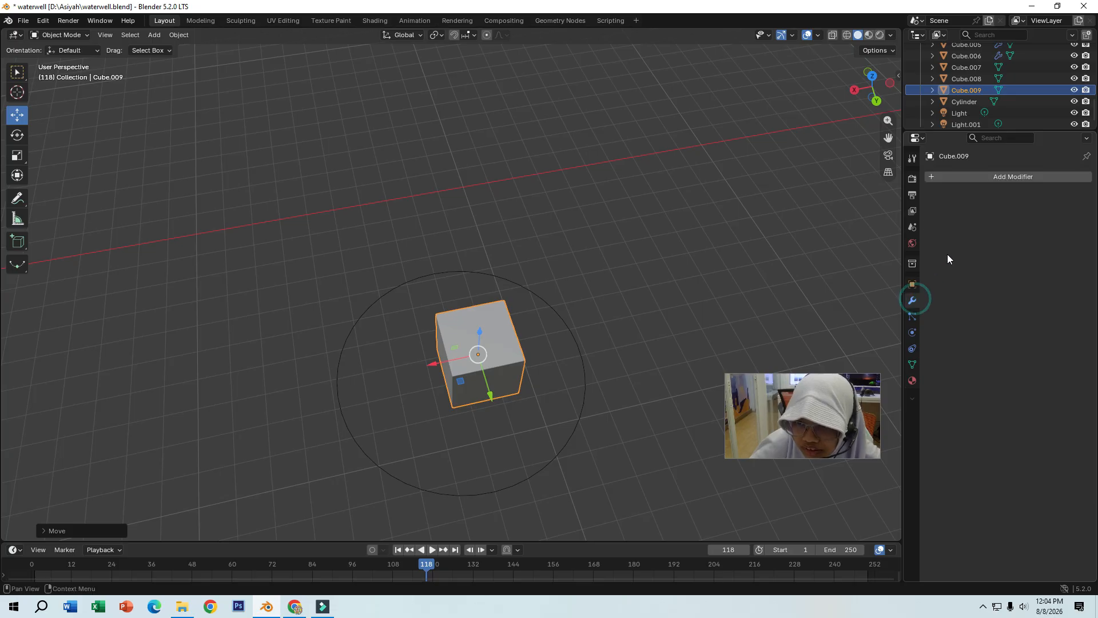
click(981, 177)
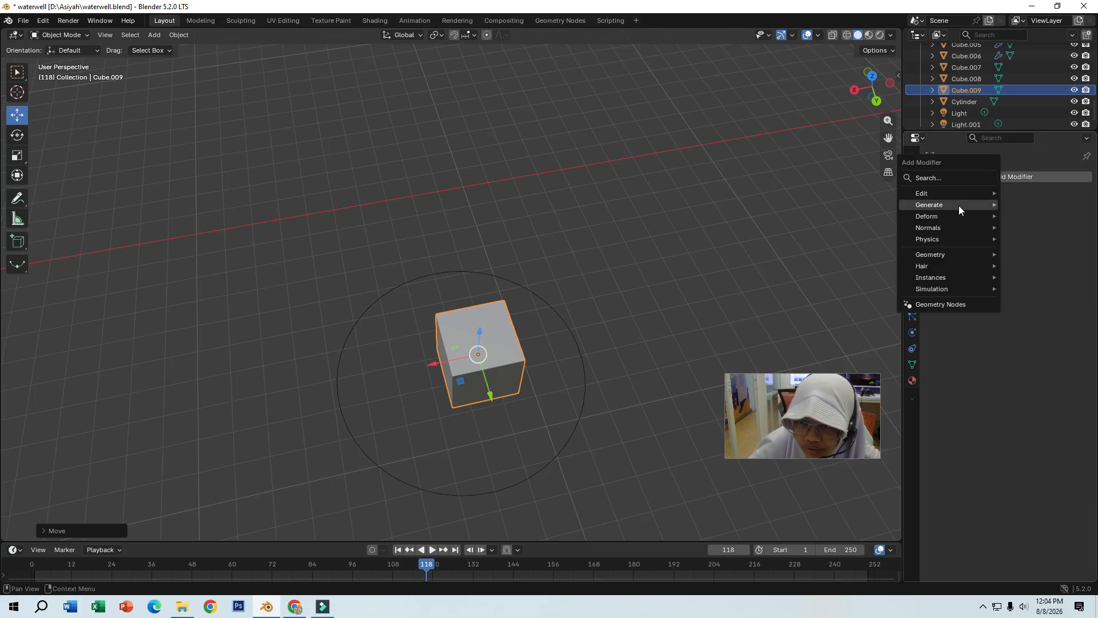
mouse_move(960, 205)
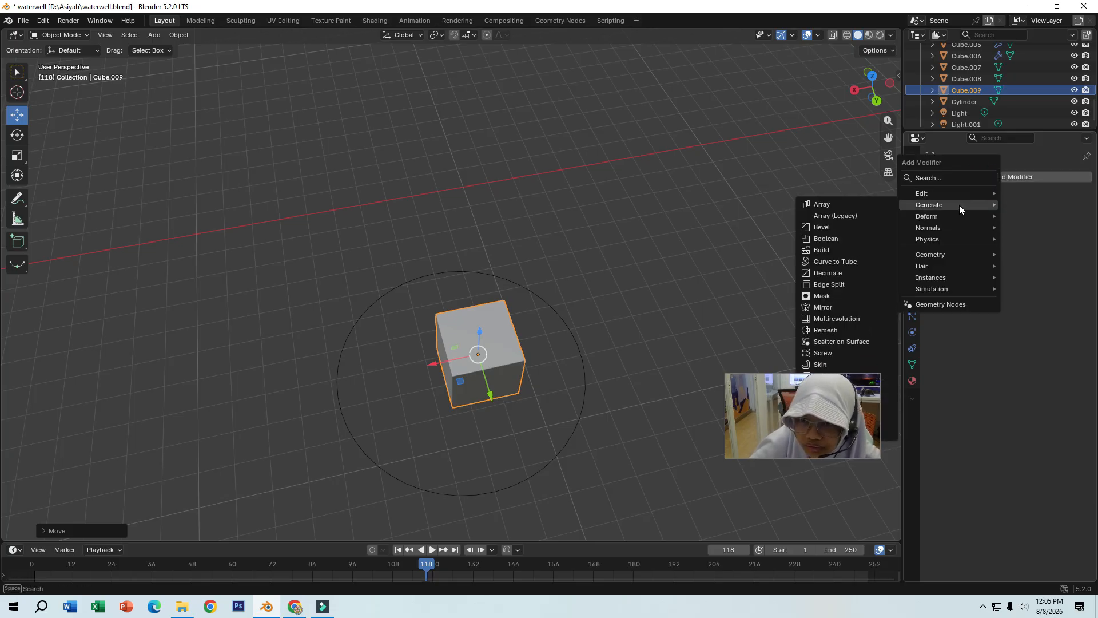
click(853, 203)
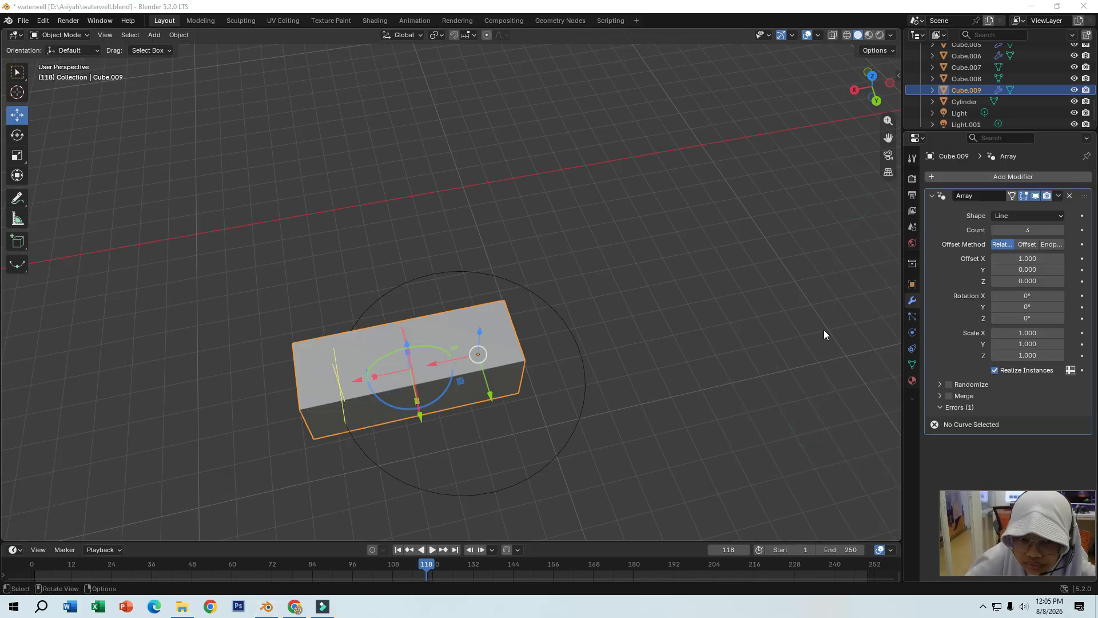
Set the Array modifier's count to 2.
middle_drag(609, 372, 542, 203)
click(995, 230)
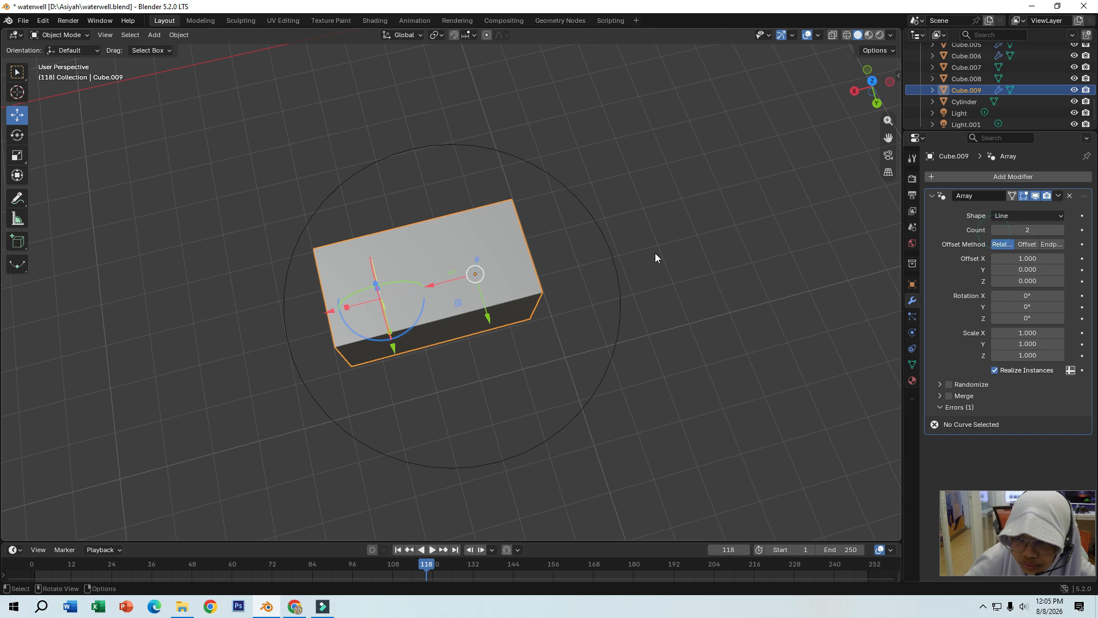
middle_drag(649, 249, 630, 289)
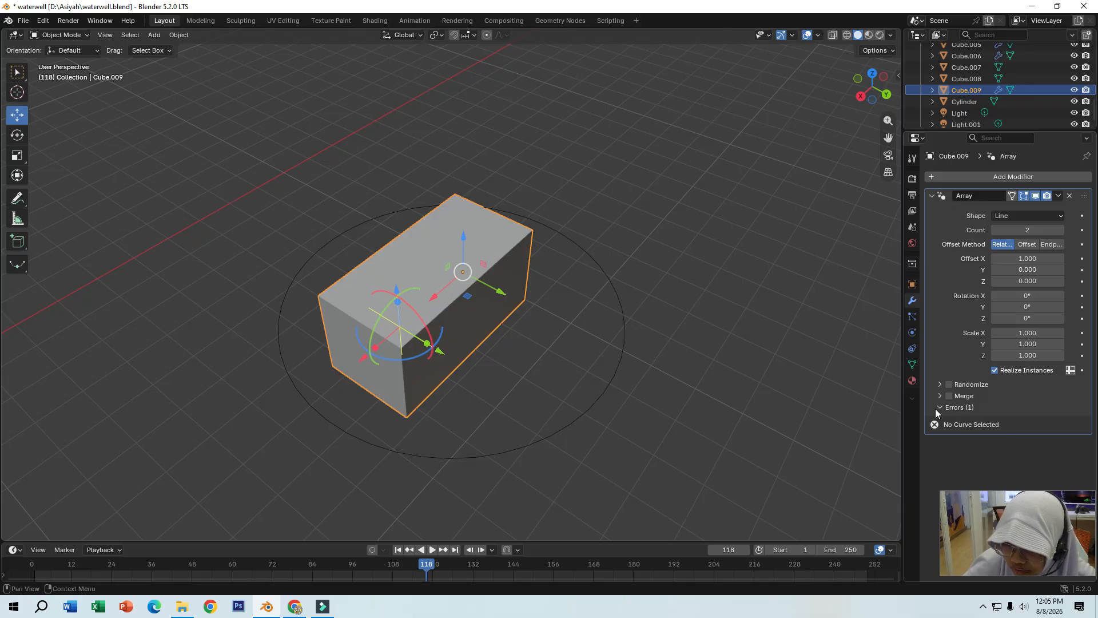
Add a Curve modifier to the cube and pick the surrounding Bézier circle as its curve object.
click(1028, 177)
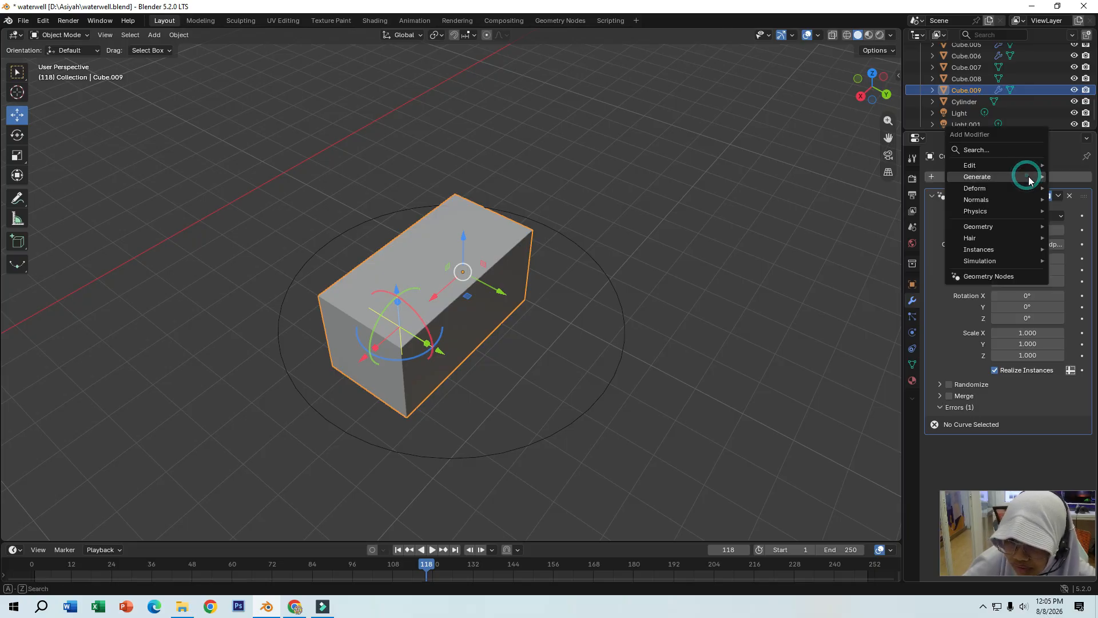
click(1000, 149)
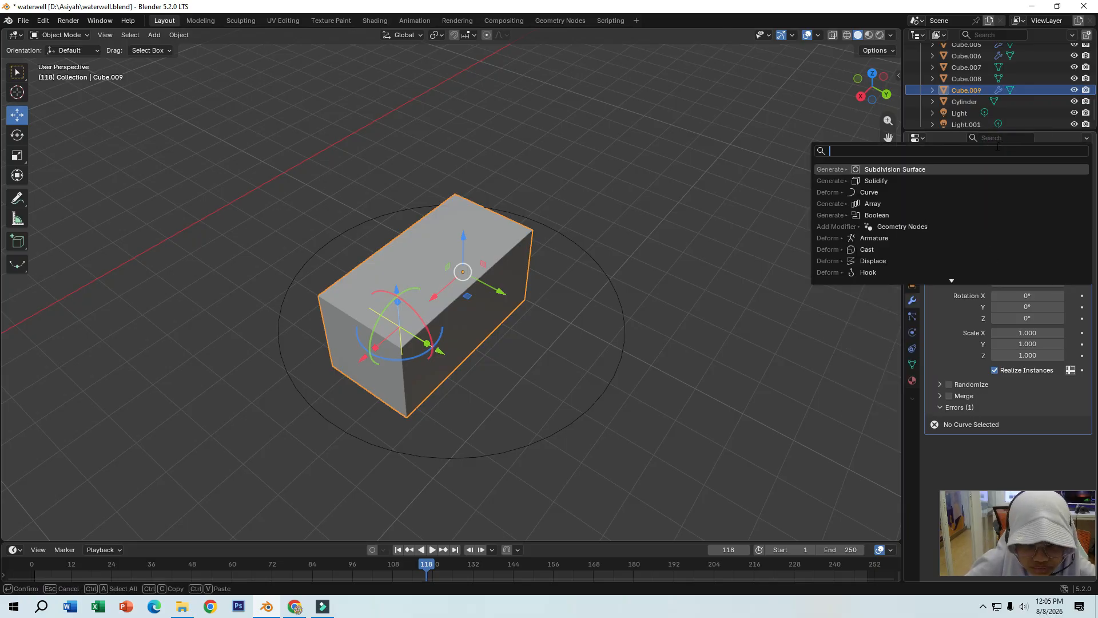
text(c)
click(928, 170)
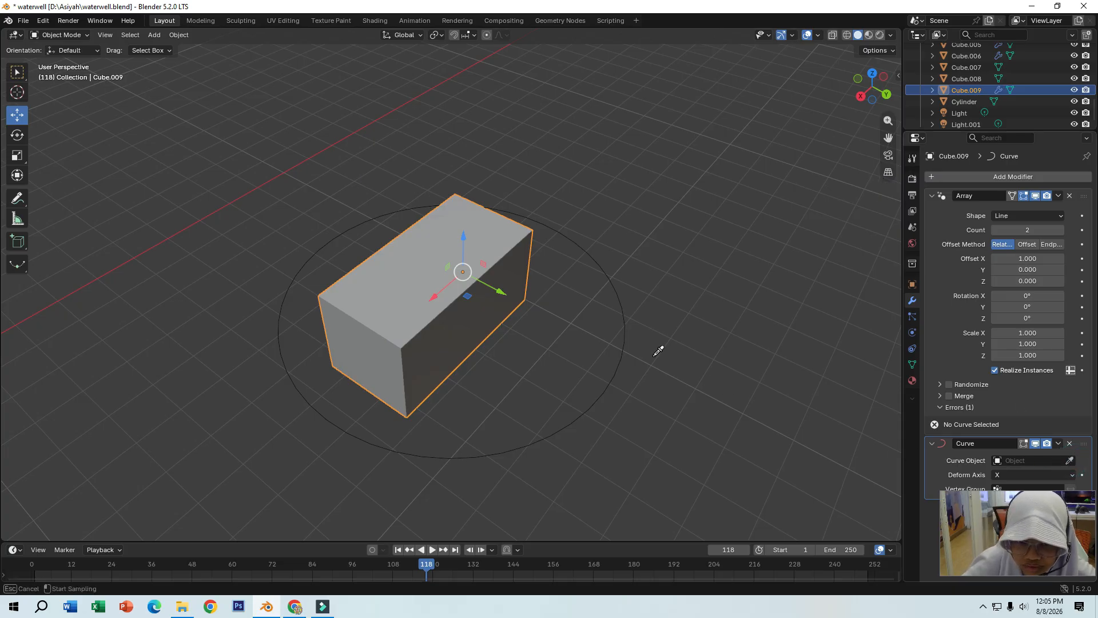
click(627, 326)
middle_drag(618, 342, 872, 278)
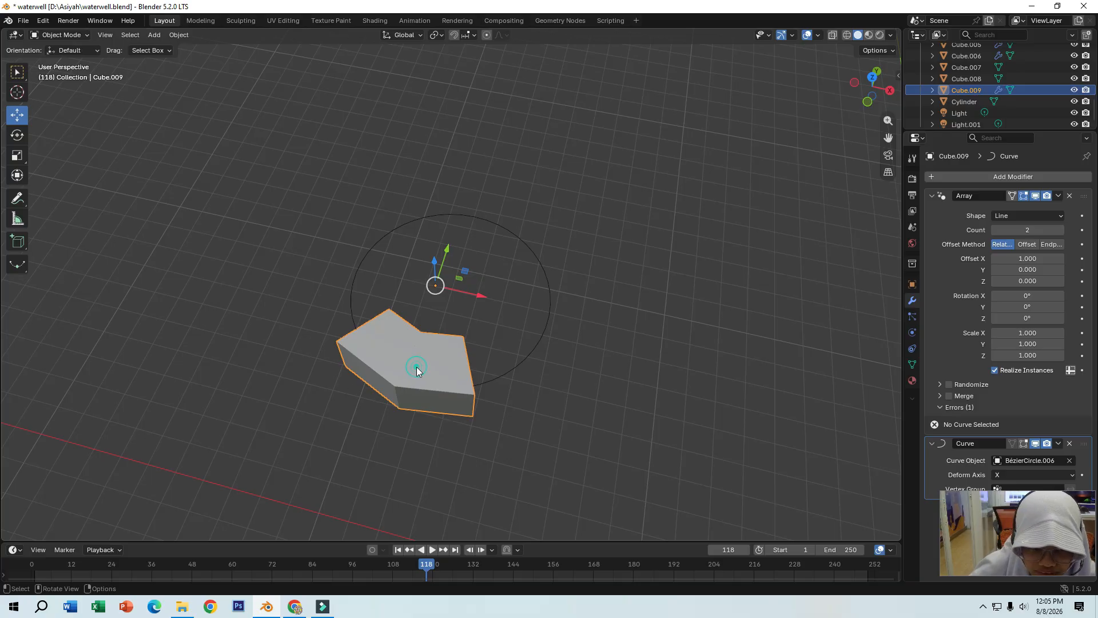
Scale the curved brick pair down uniformly.
middle_drag(417, 371, 2, 144)
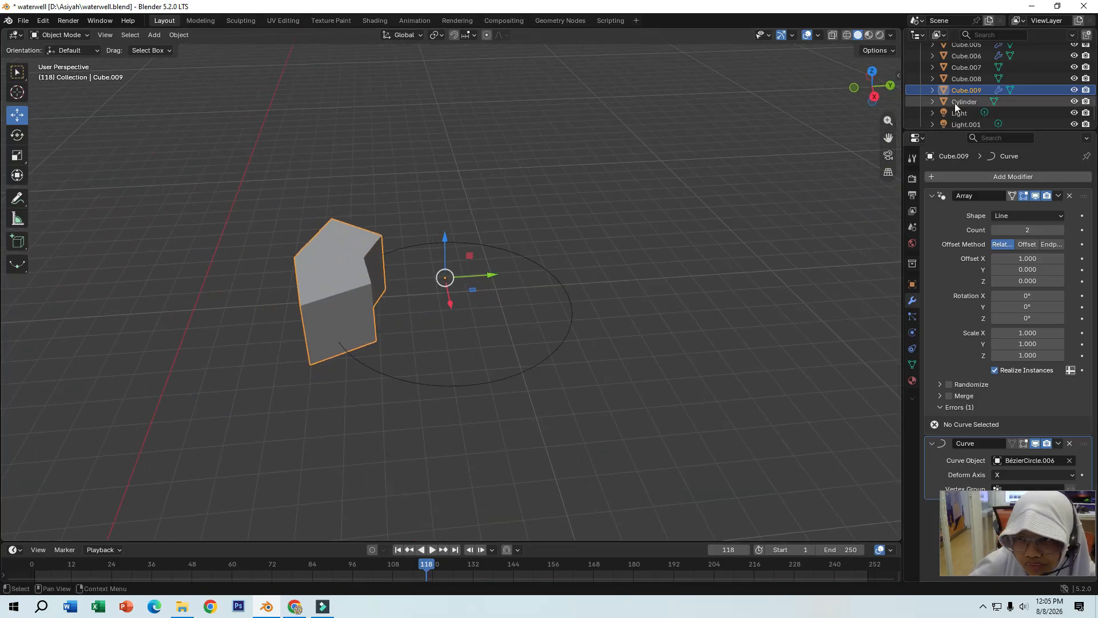
middle_drag(323, 273, 334, 242)
key(s)
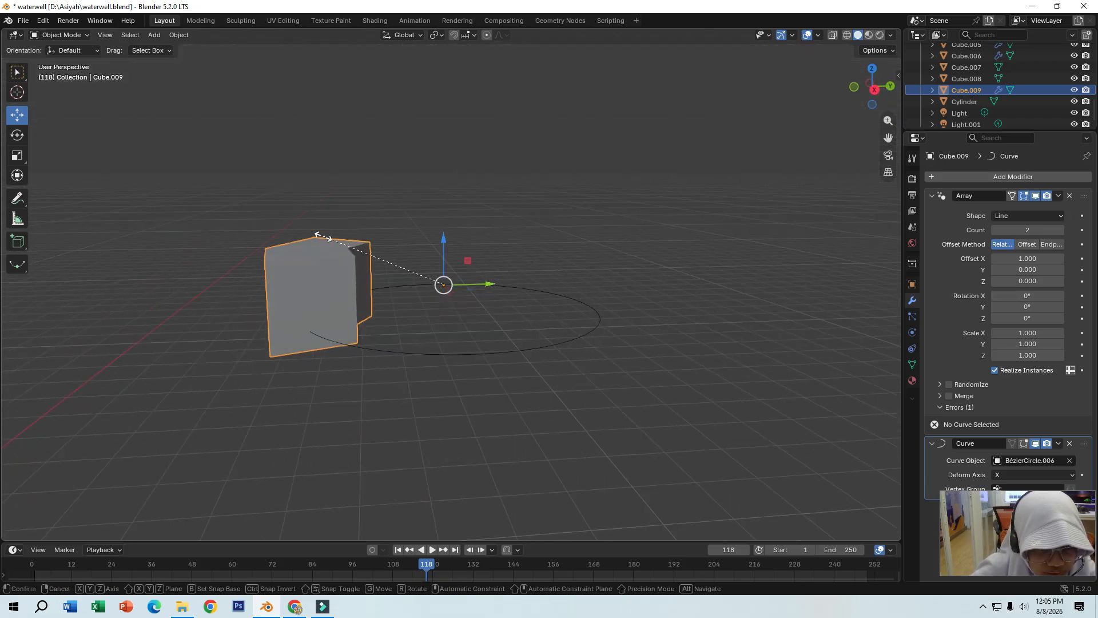
click(366, 297)
middle_drag(383, 288, 410, 279)
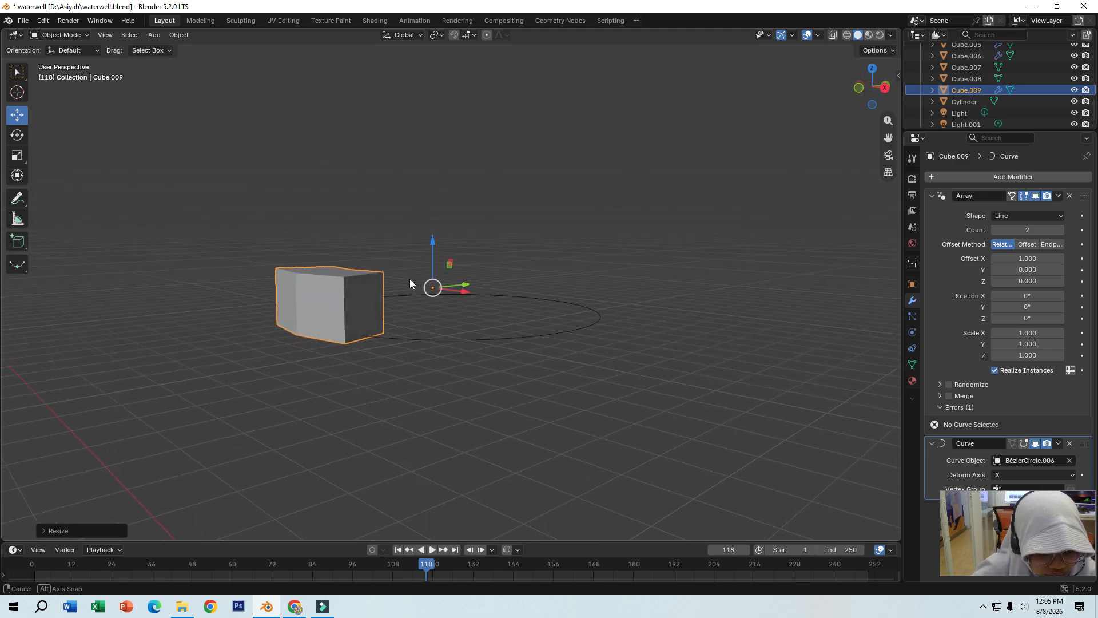
Flatten the bricks to about 0.7 of their height along Z and shift them slightly along Z.
key(s)
key(z)
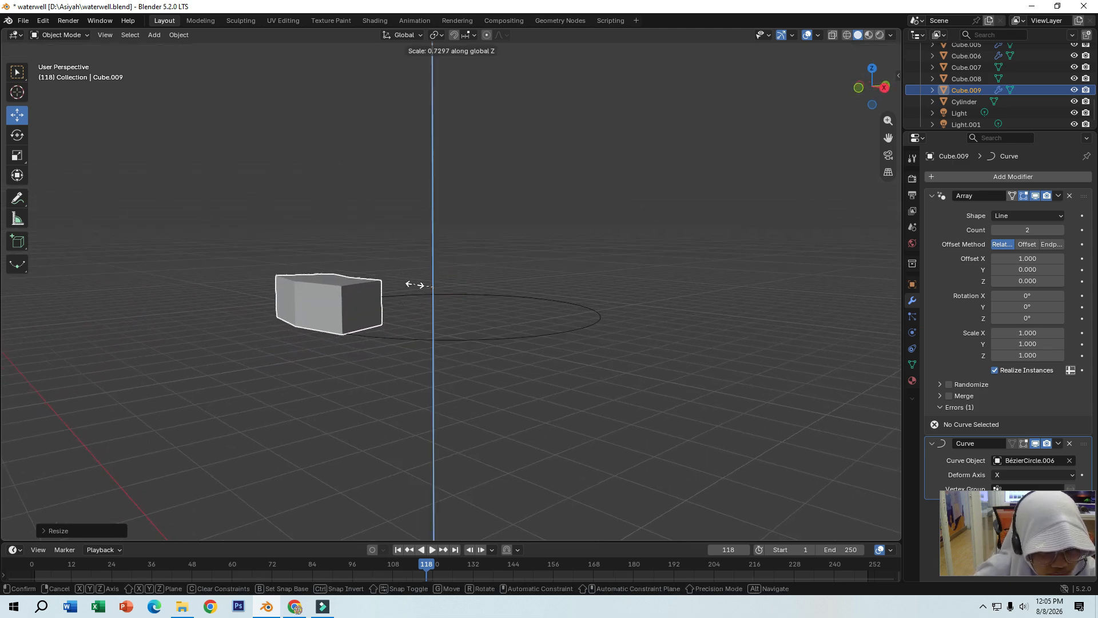
click(422, 284)
key(g)
key(z)
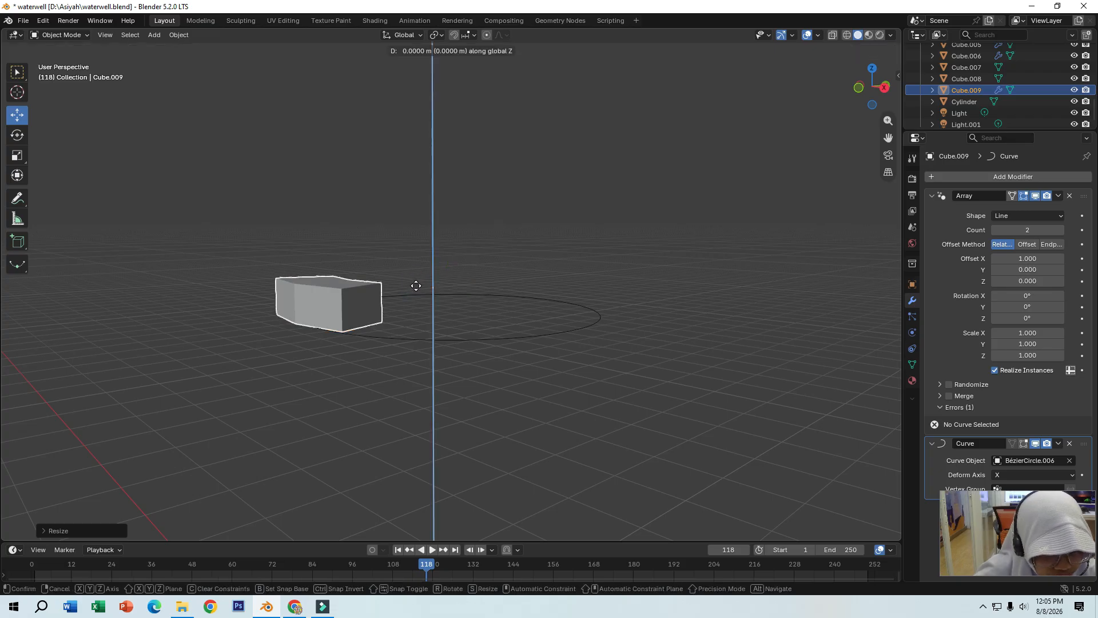
click(415, 290)
Set the Array modifier's relative X offset to 0.
middle_drag(415, 290, 497, 373)
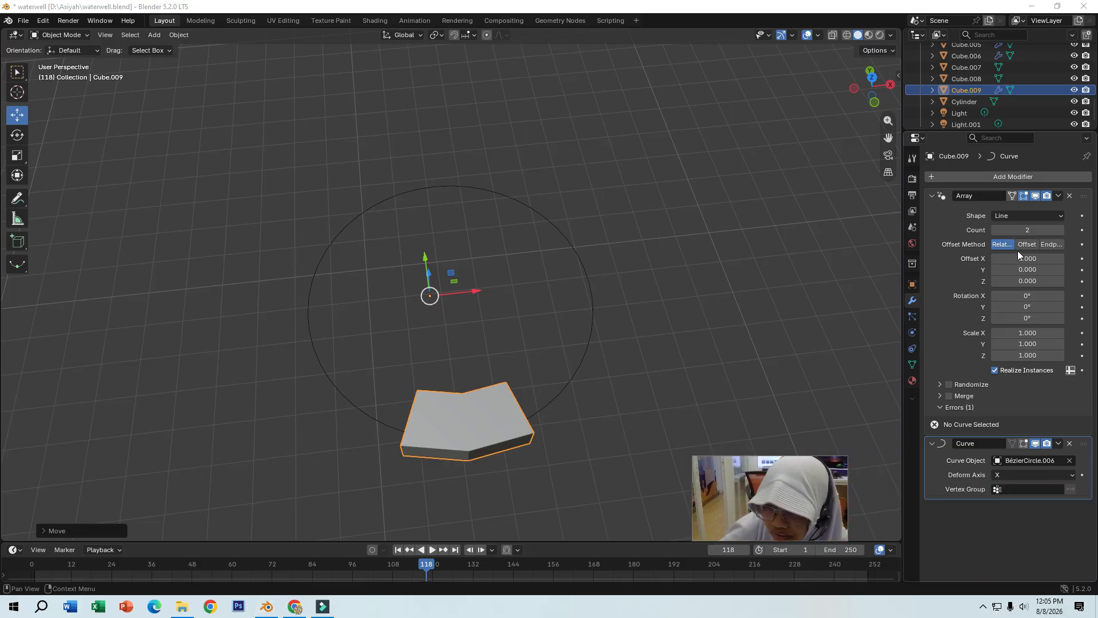
mouse_move(1018, 257)
mouse_down()
mouse_move(1096, 257)
mouse_move(1021, 260)
mouse_up()
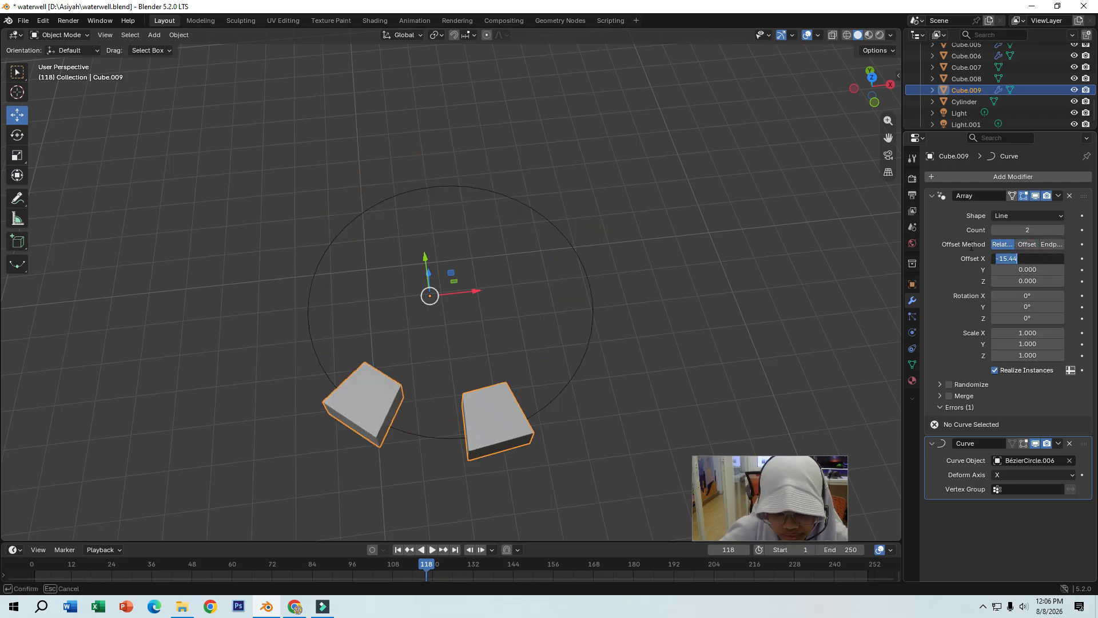
text(0)
key(Return)
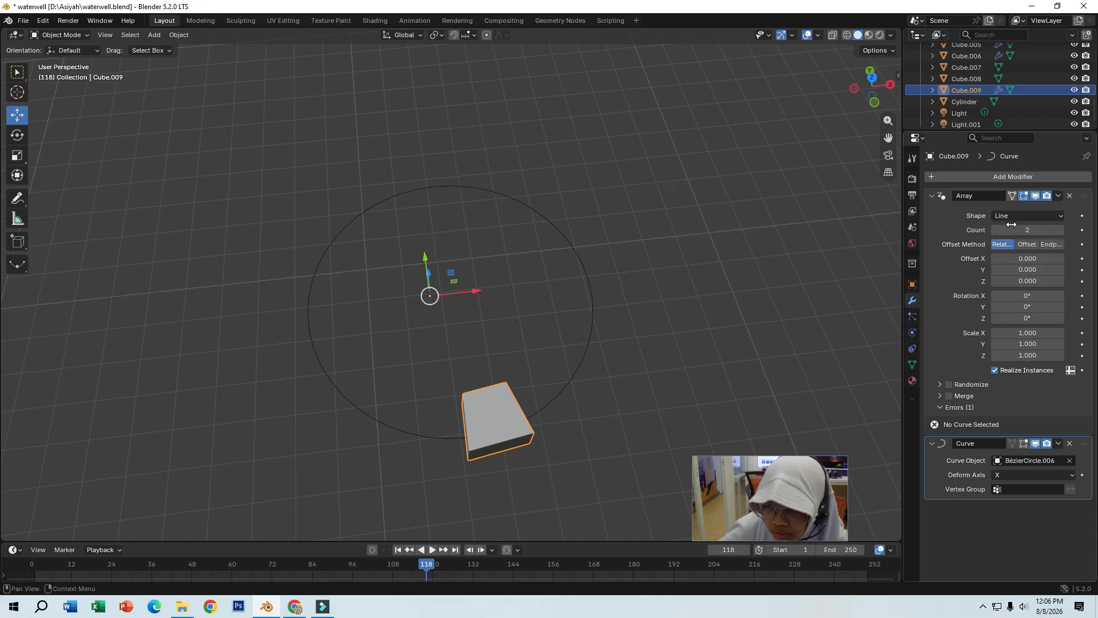
Set the Array modifier's count to 3 and its relative X offset to 1.
drag(1026, 230, 1006, 230)
click(1030, 258)
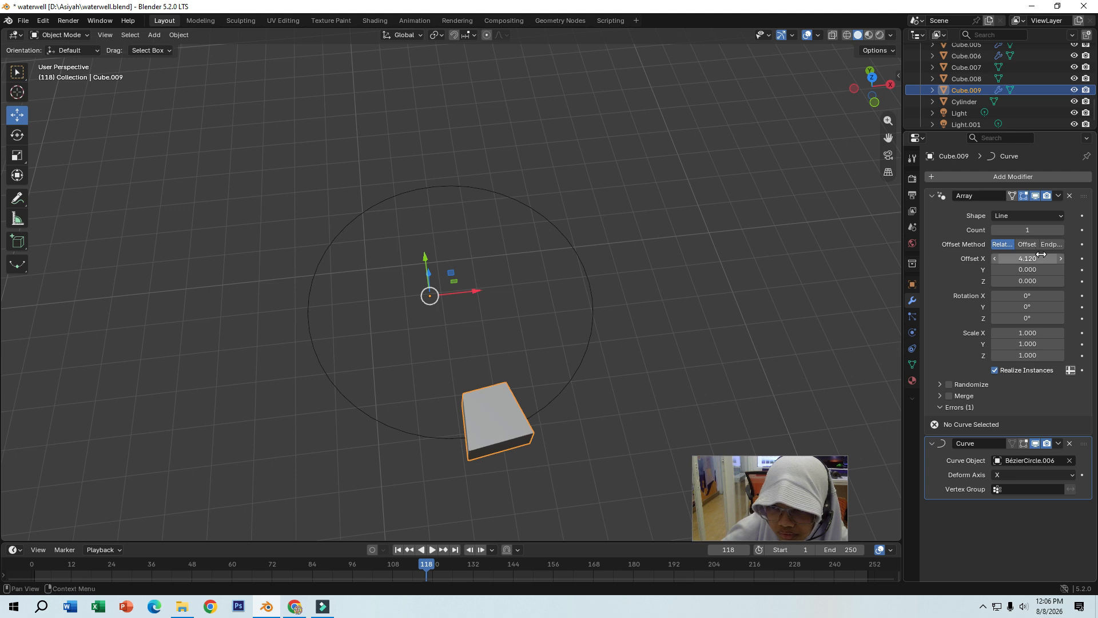
text(0)
click(947, 286)
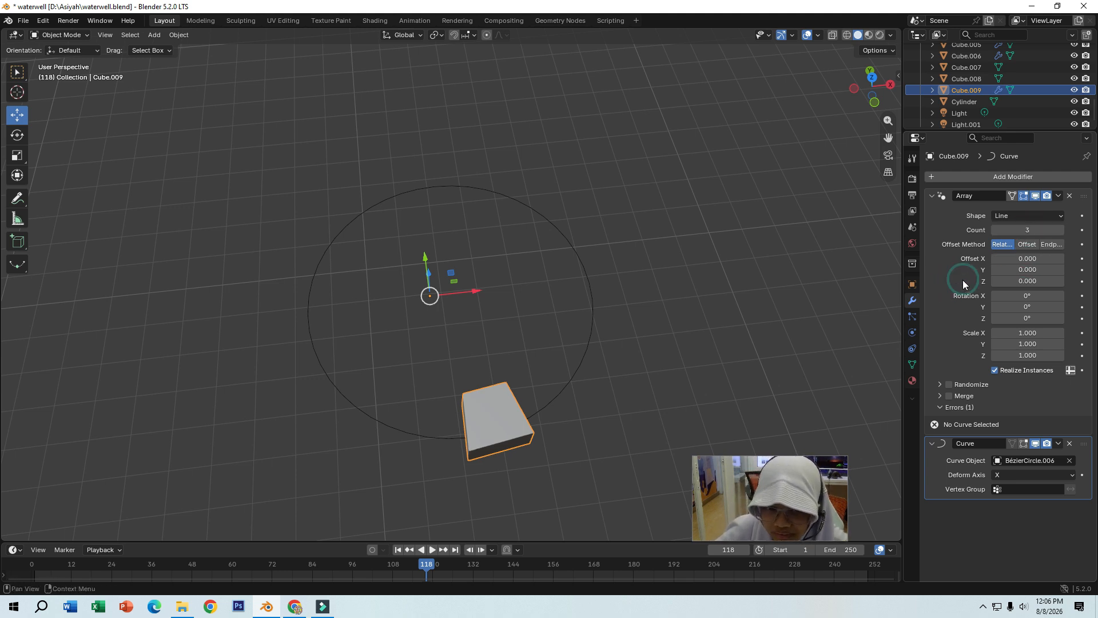
drag(1034, 261, 1061, 260)
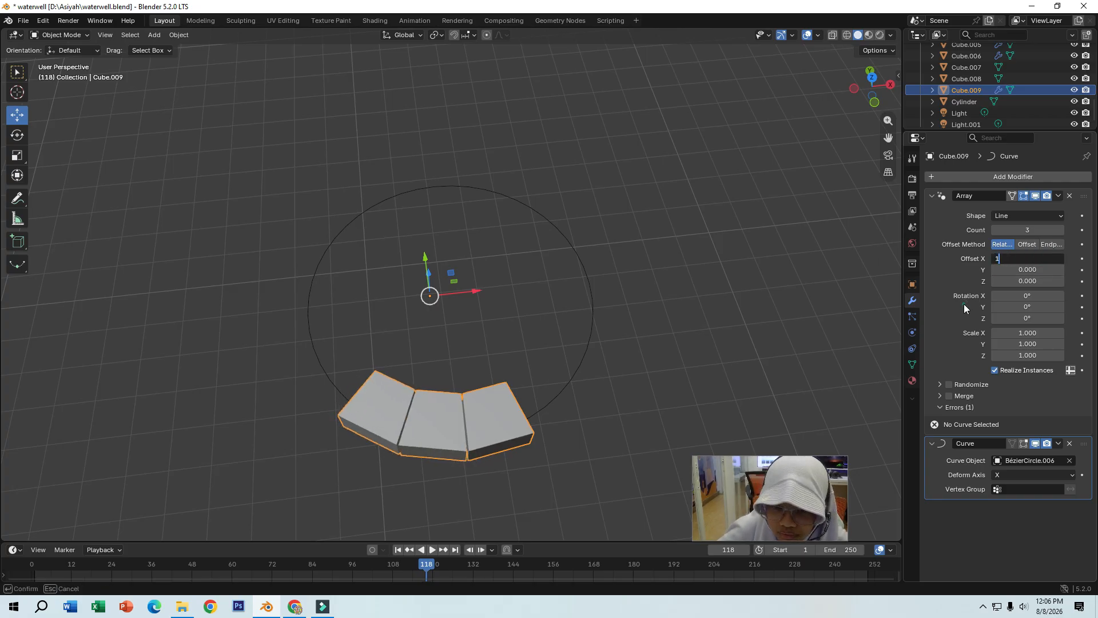
key(Return)
middle_drag(670, 322, 721, 317)
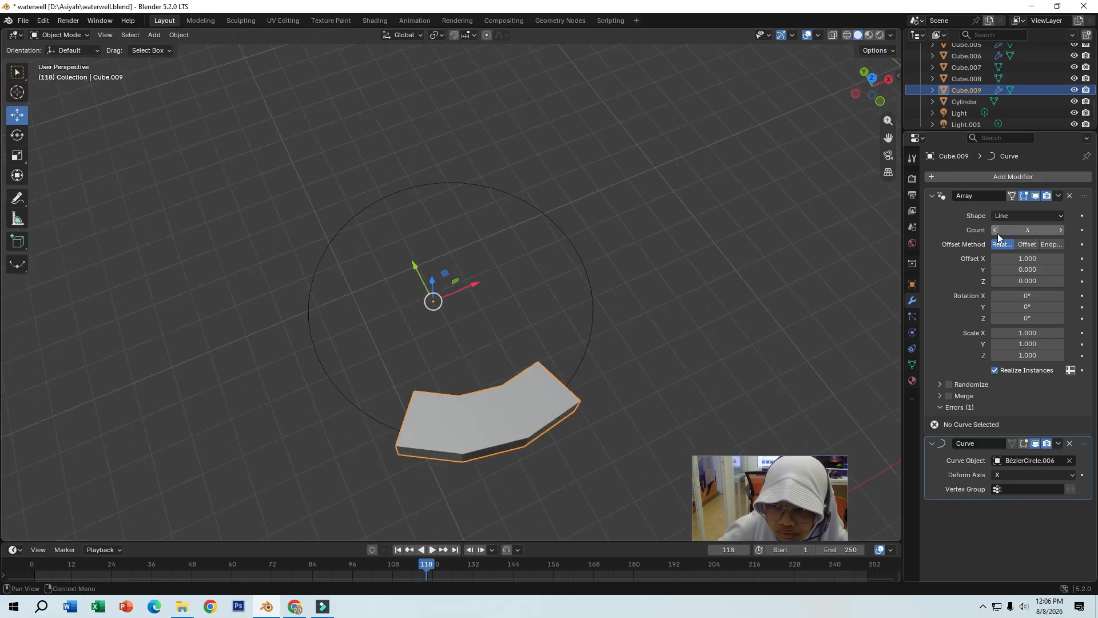
Raise the Array count to 18 so the bricks run all the way around the circle.
drag(1017, 229, 1052, 230)
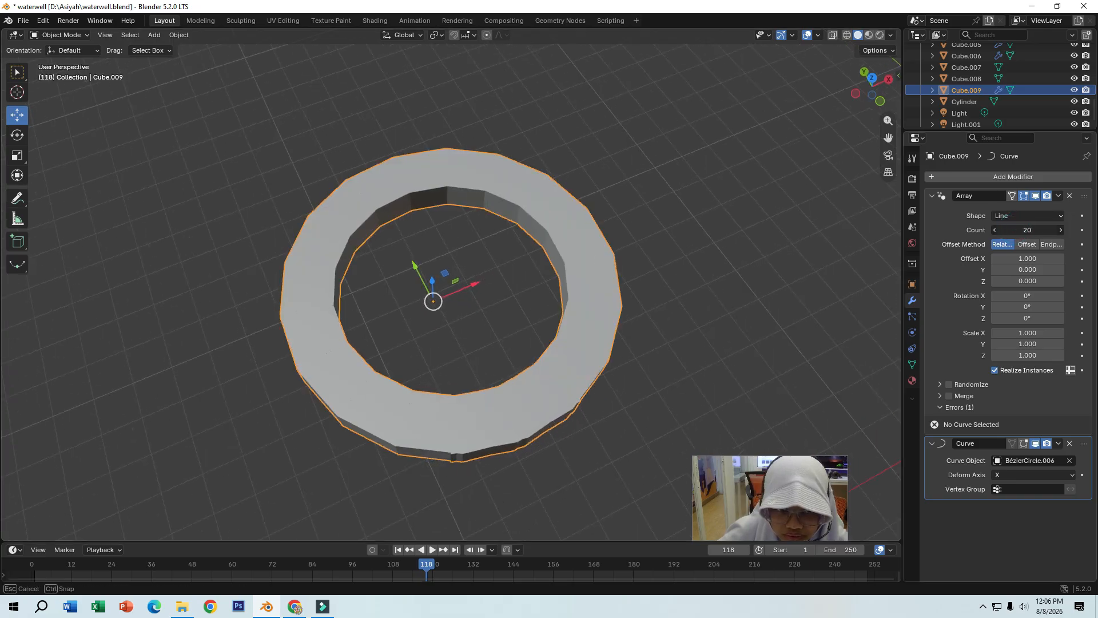
drag(1028, 230, 1023, 229)
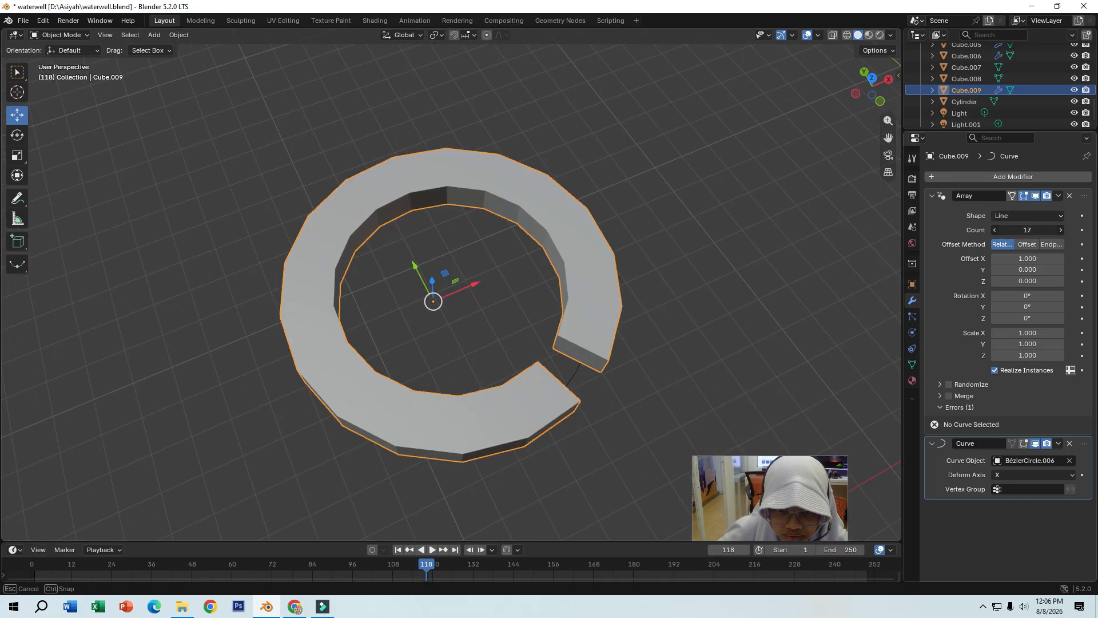
click(1061, 230)
middle_drag(789, 238, 783, 276)
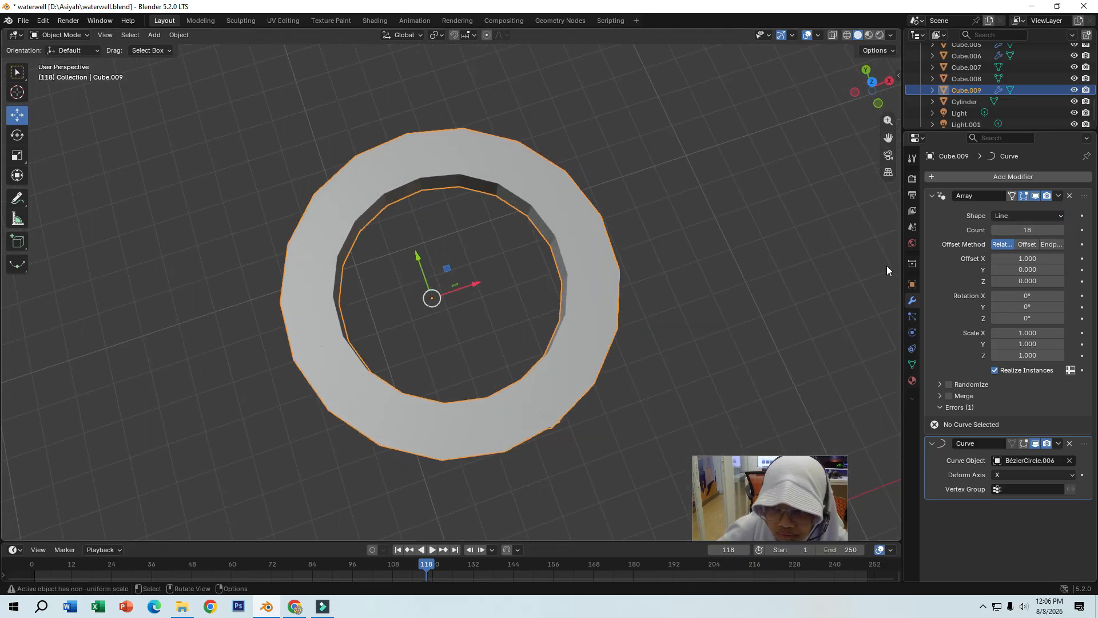
Space the bricks with a relative X offset of 2.1 and reduce the Array count to 17.
drag(1016, 258, 1049, 258)
click(995, 229)
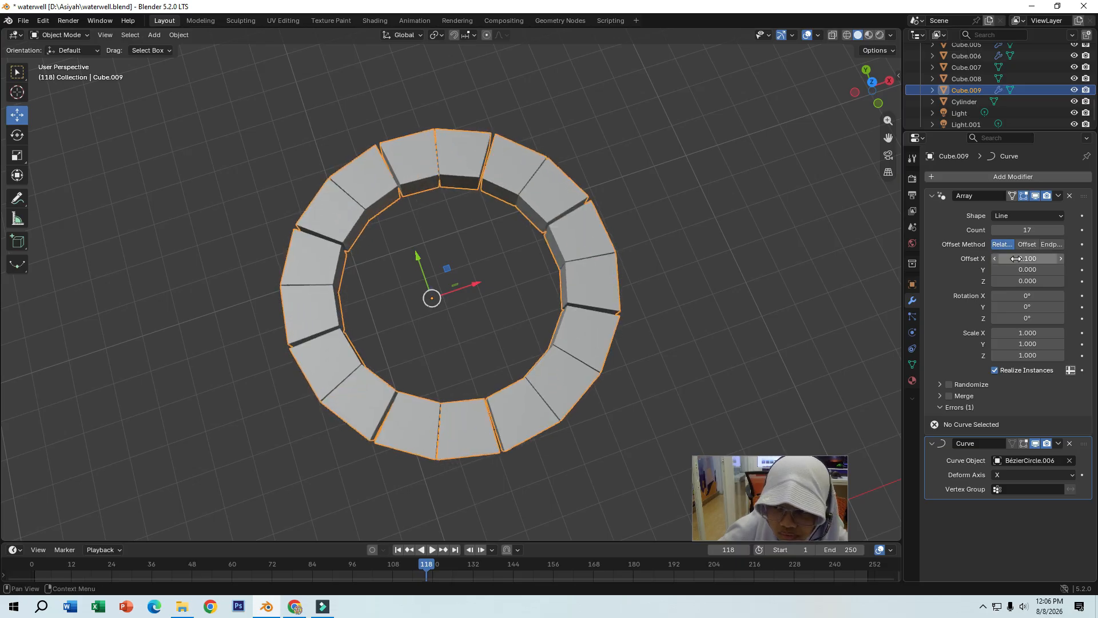
key(Return)
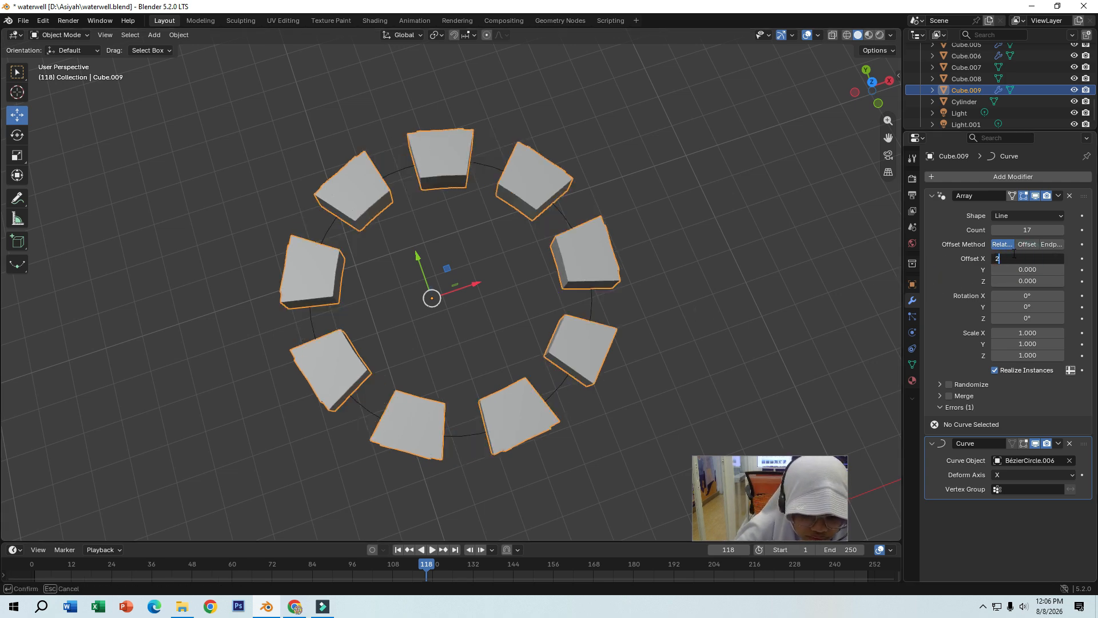
text(.1)
key(Return)
Duplicate the brick ring with its circle and raise the copy to sit directly on top of the original.
middle_drag(547, 136, 644, 249)
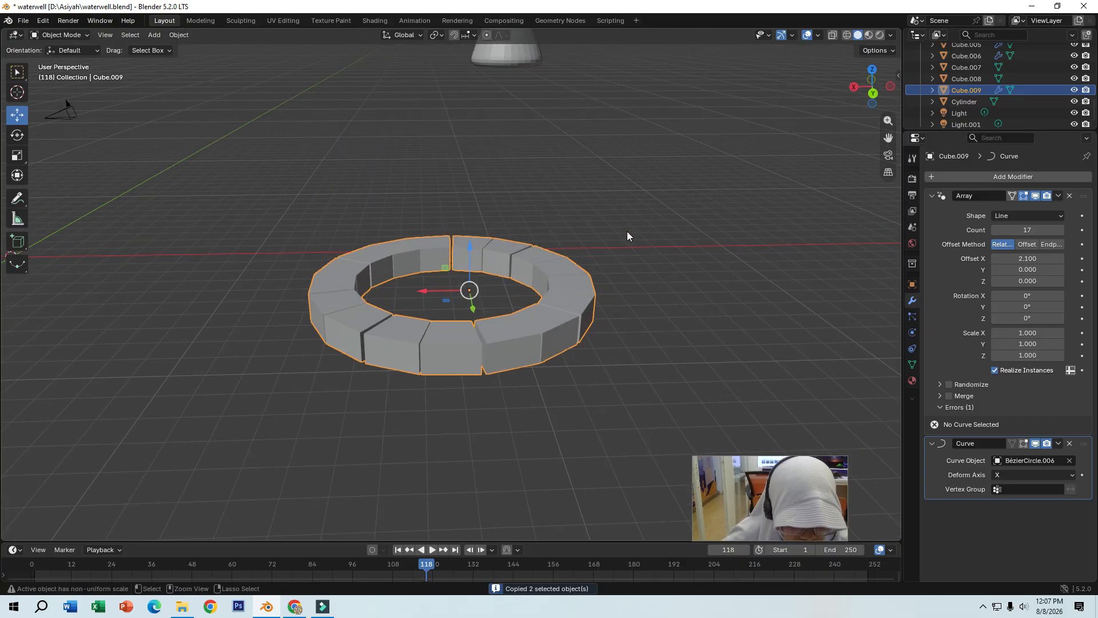
key(ctrl+v)
drag(459, 266, 458, 237)
Copy both brick rings with their circles and stack two duplicate pairs above them to make a six-layer wall.
middle_drag(458, 238, 518, 180)
scroll(519, 181, up, 2)
scroll(519, 181, down, 5)
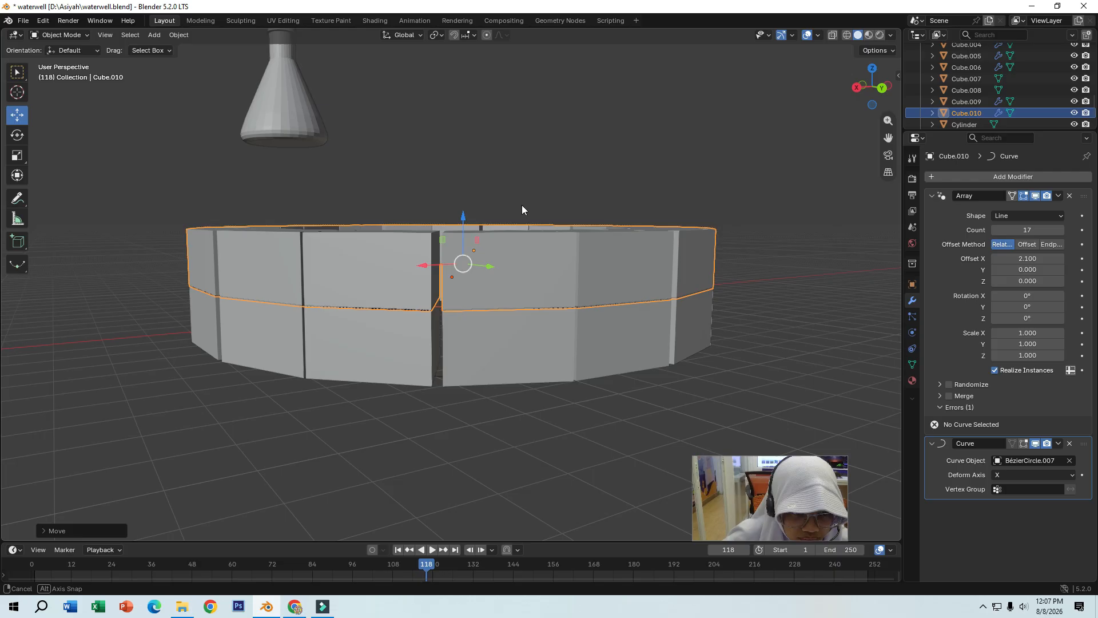
drag(232, 218, 694, 395)
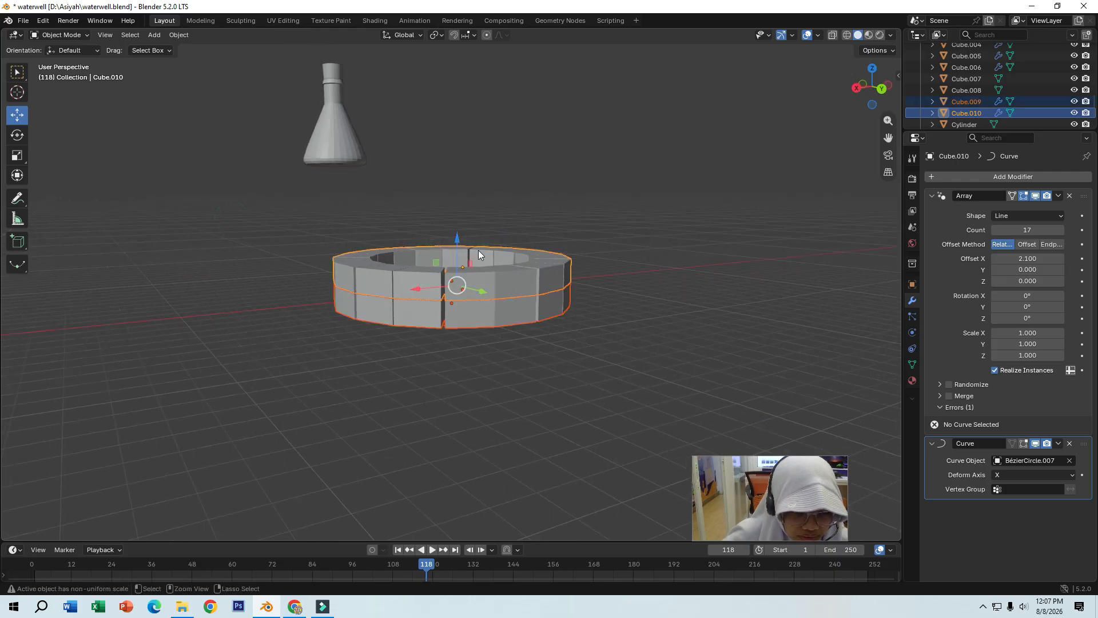
key(ctrl+c)
key(ctrl+v)
drag(458, 236, 457, 198)
key(ctrl+v)
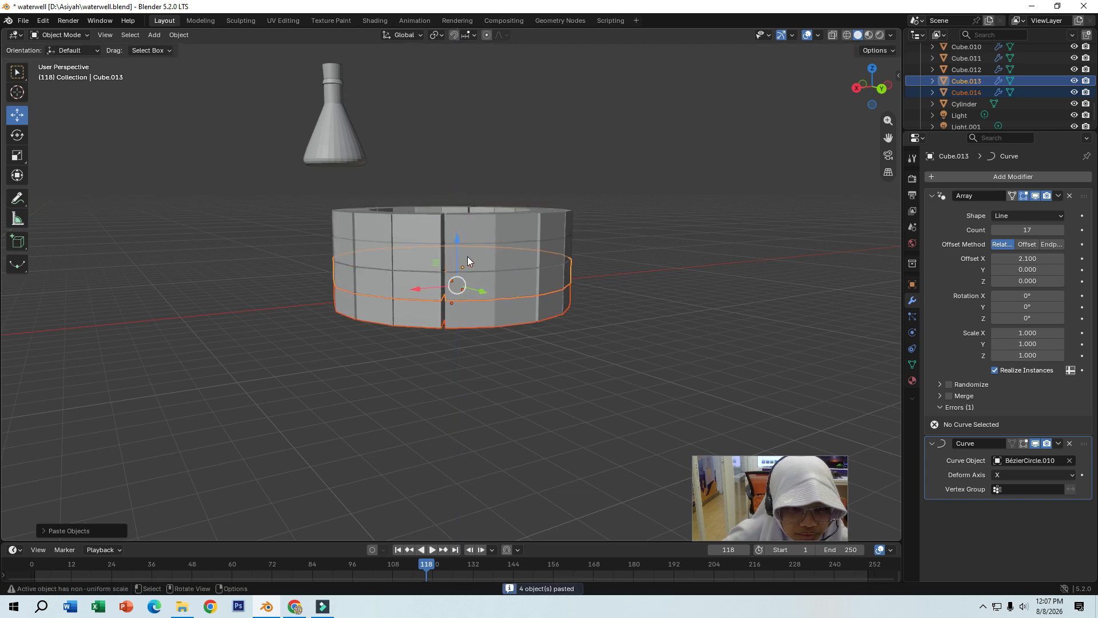
drag(459, 252, 694, 152)
Select the upper four brick rings and lower them slightly to close the gap above the second layer.
click(722, 178)
middle_drag(722, 178, 759, 171)
drag(323, 256, 626, 146)
click(635, 183)
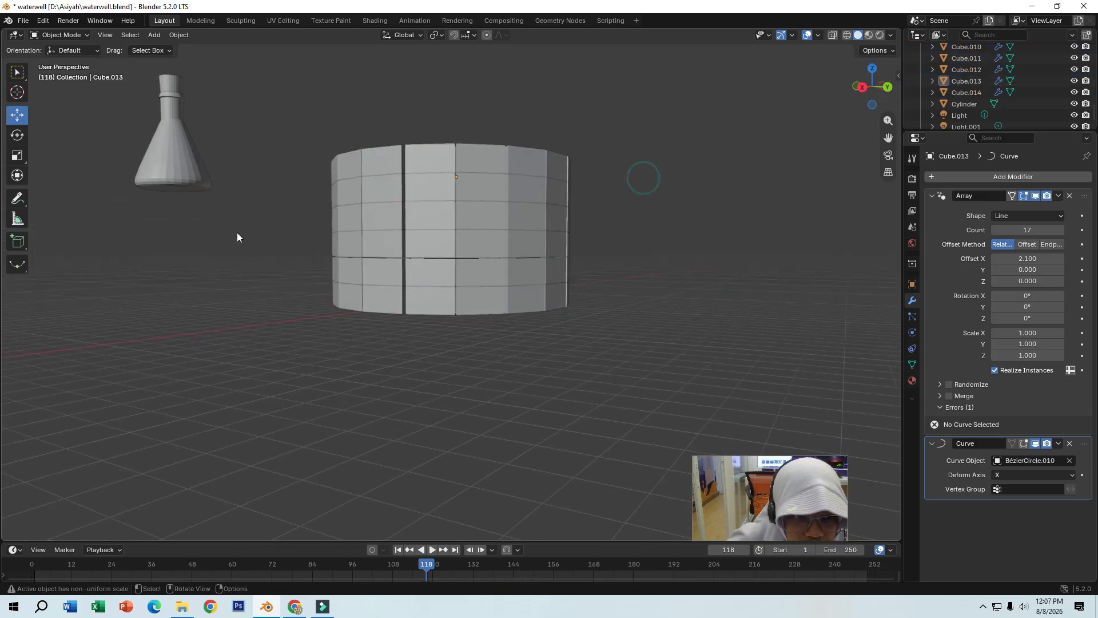
drag(275, 238, 519, 139)
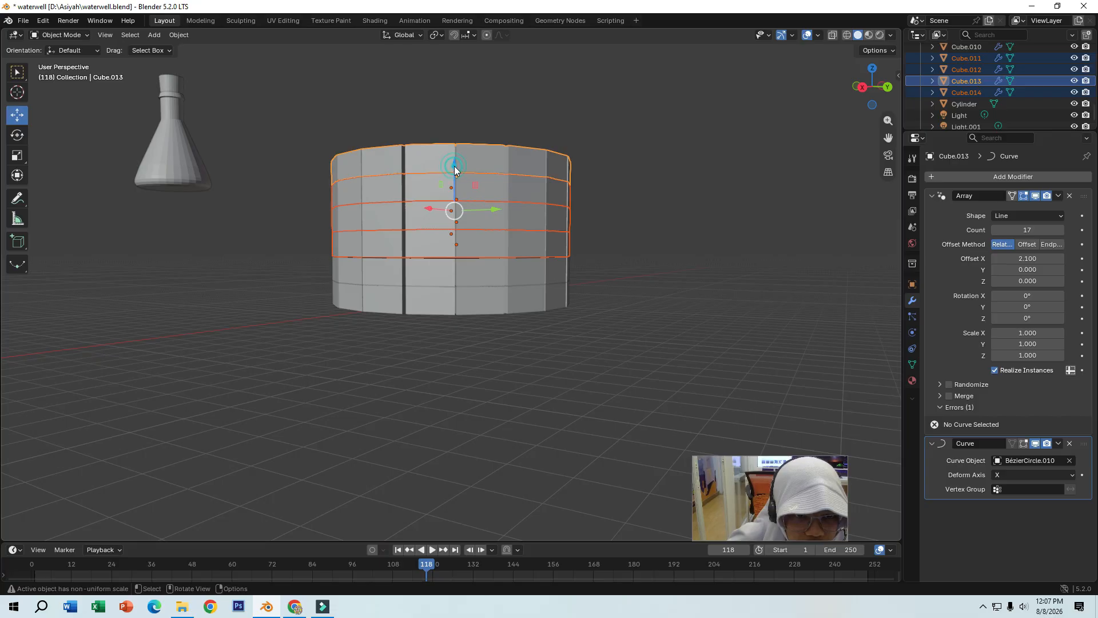
drag(454, 166, 460, 168)
click(690, 184)
scroll(664, 187, up, 4)
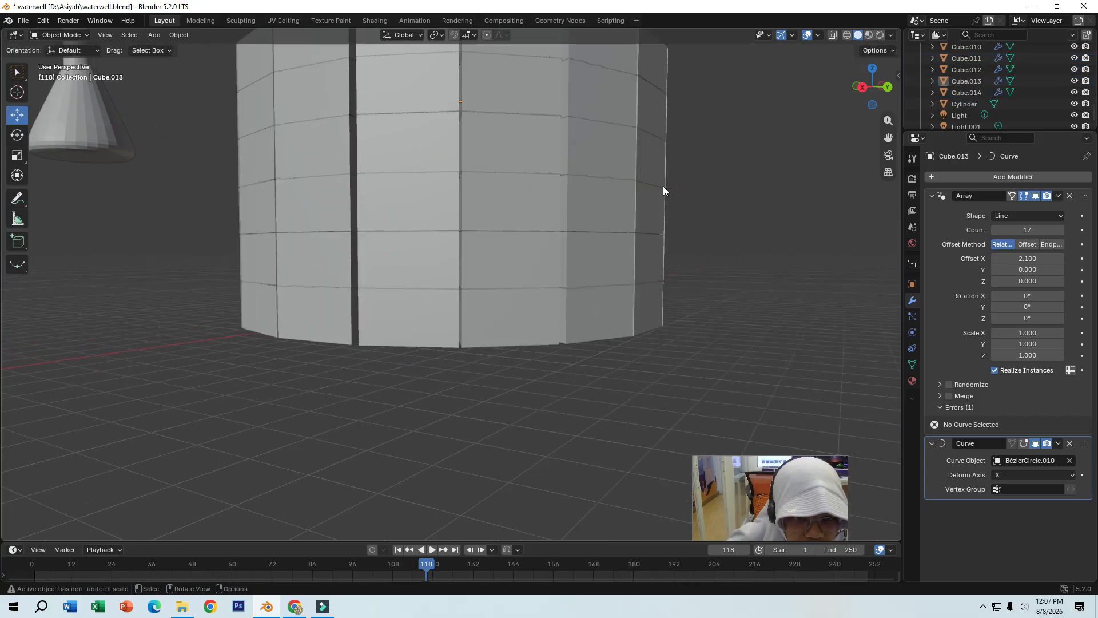
Add a cylinder mesh to the scene.
middle_drag(664, 186, 607, 274)
scroll(664, 293, down, 4)
scroll(556, 243, down, 3)
click(486, 201)
click(565, 200)
scroll(518, 270, up, 5)
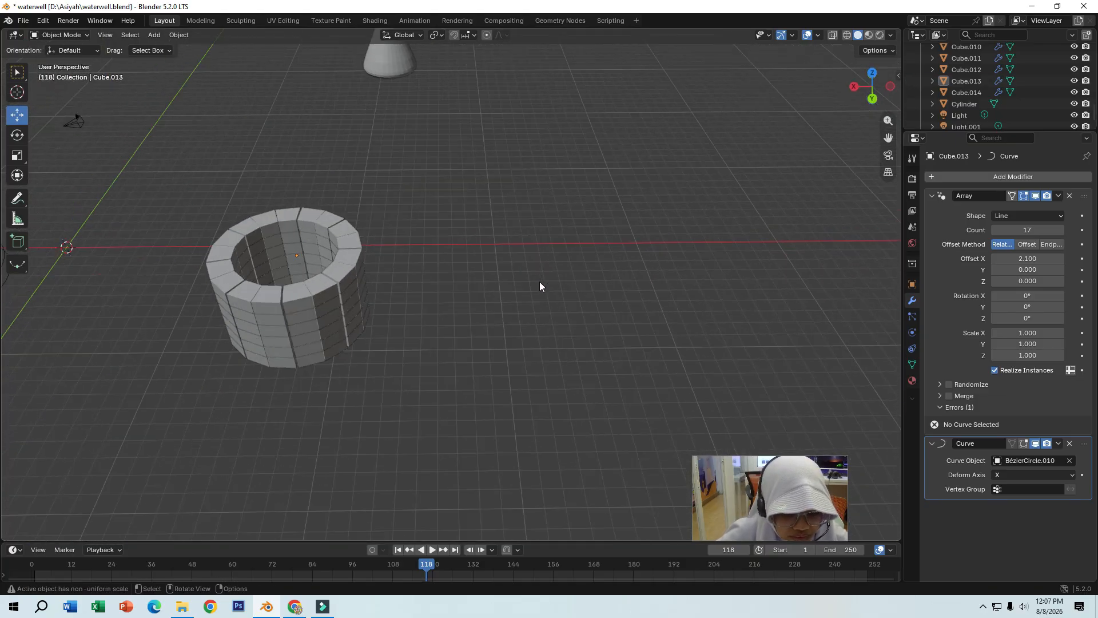
key(shift+a)
mouse_move(547, 276)
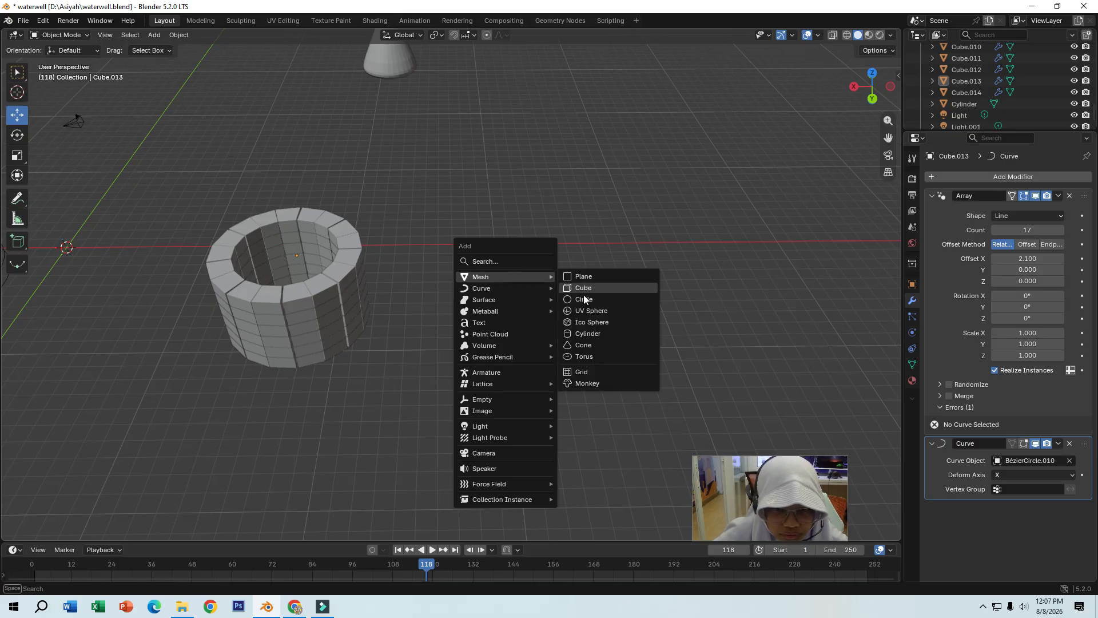
click(587, 333)
Scale the cylinder up to roughly the well's inner width and move it into the brick wall.
middle_drag(552, 333, 449, 257)
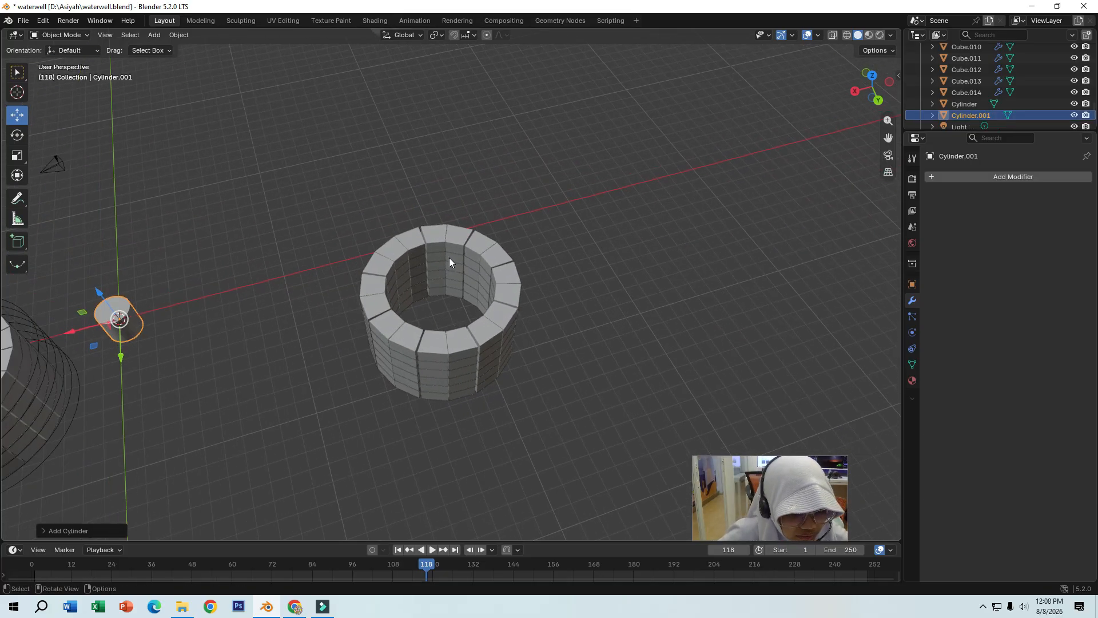
key(s)
click(313, 155)
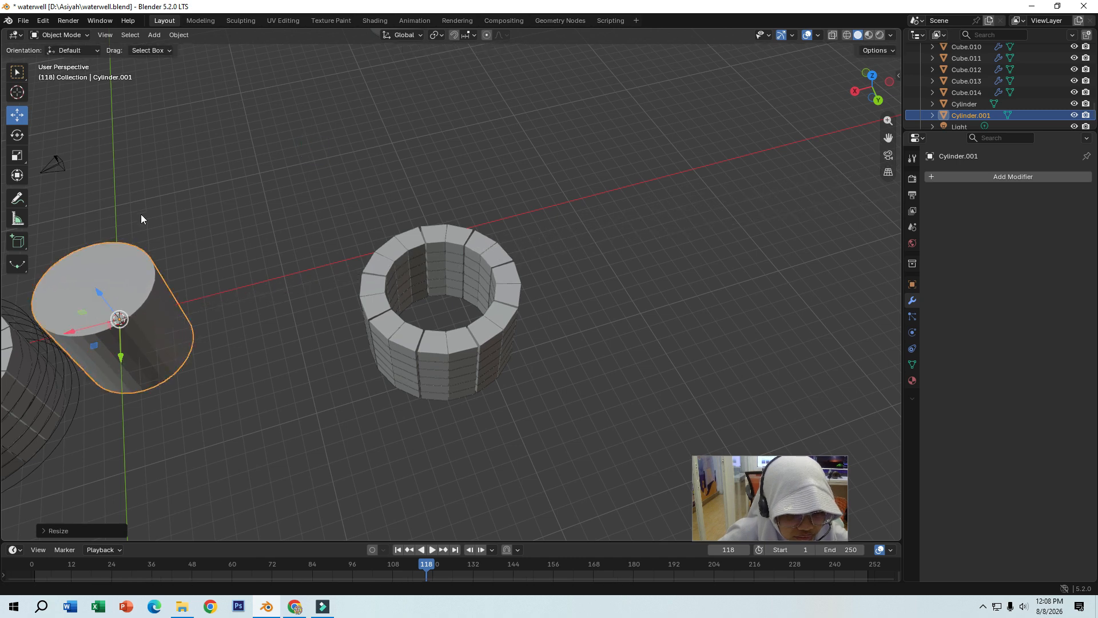
key(g)
alt+middle_drag(405, 216, 637, 120)
click(529, 123)
key(g)
click(303, 169)
In top orthographic view, resize the cylinder to match the well's inner opening and centre it there.
key(KP_5)
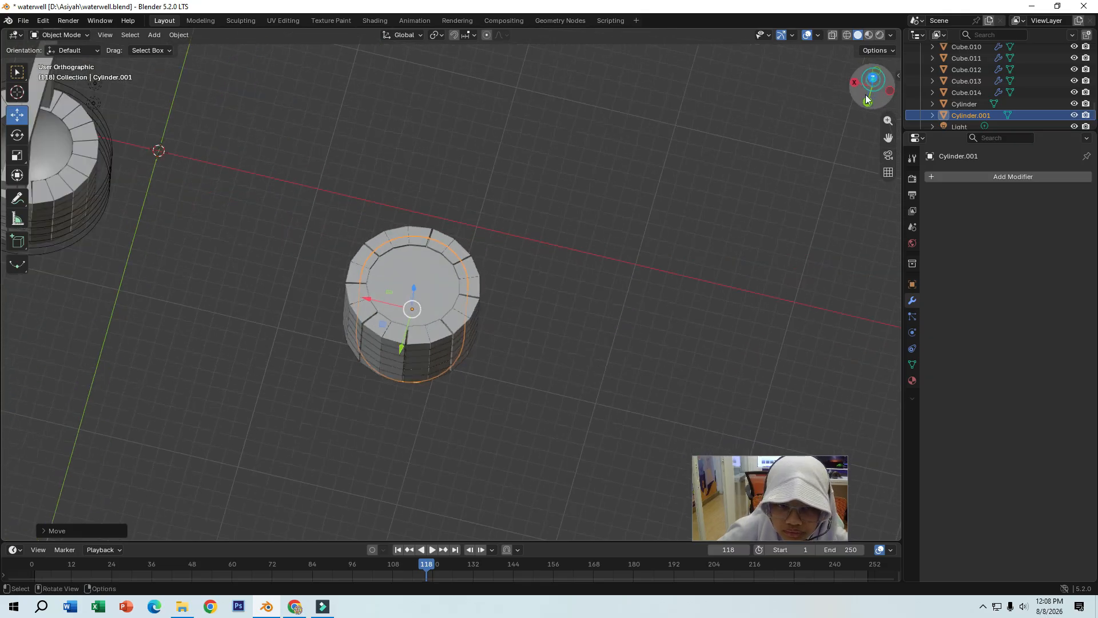
key(KP_7)
scroll(516, 212, up, 4)
shift+middle_drag(647, 166, 596, 300)
key(s)
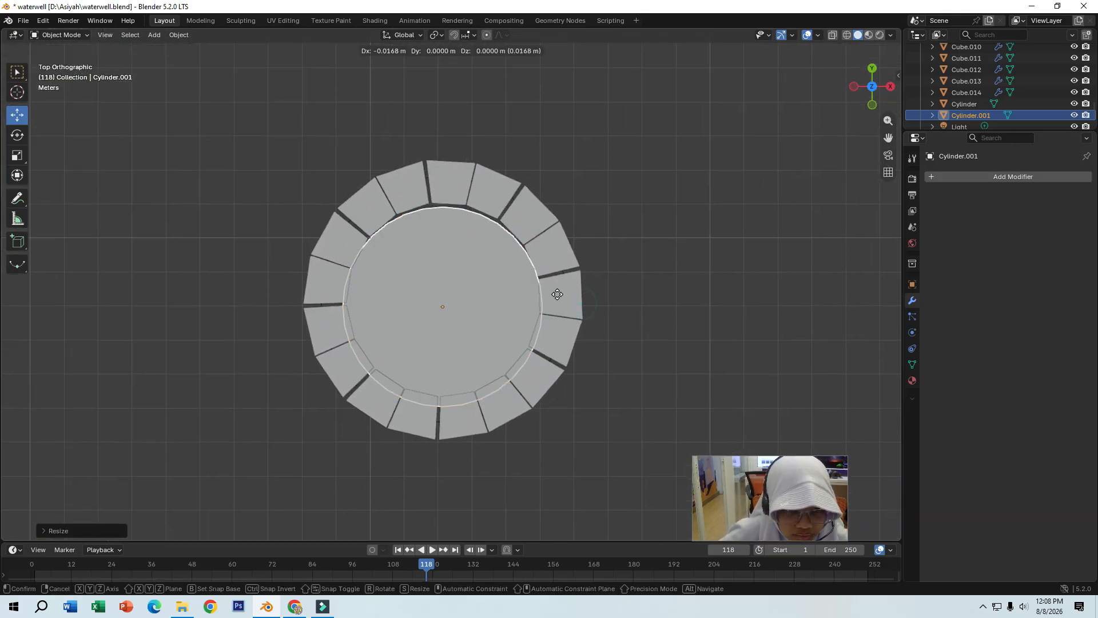
click(557, 293)
key(g)
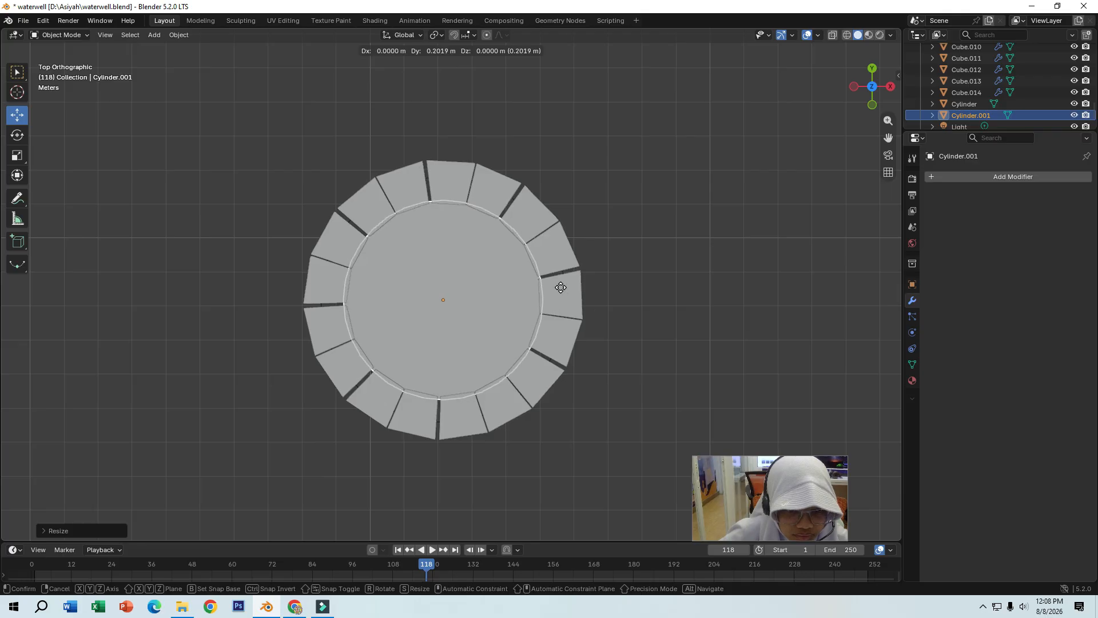
click(561, 289)
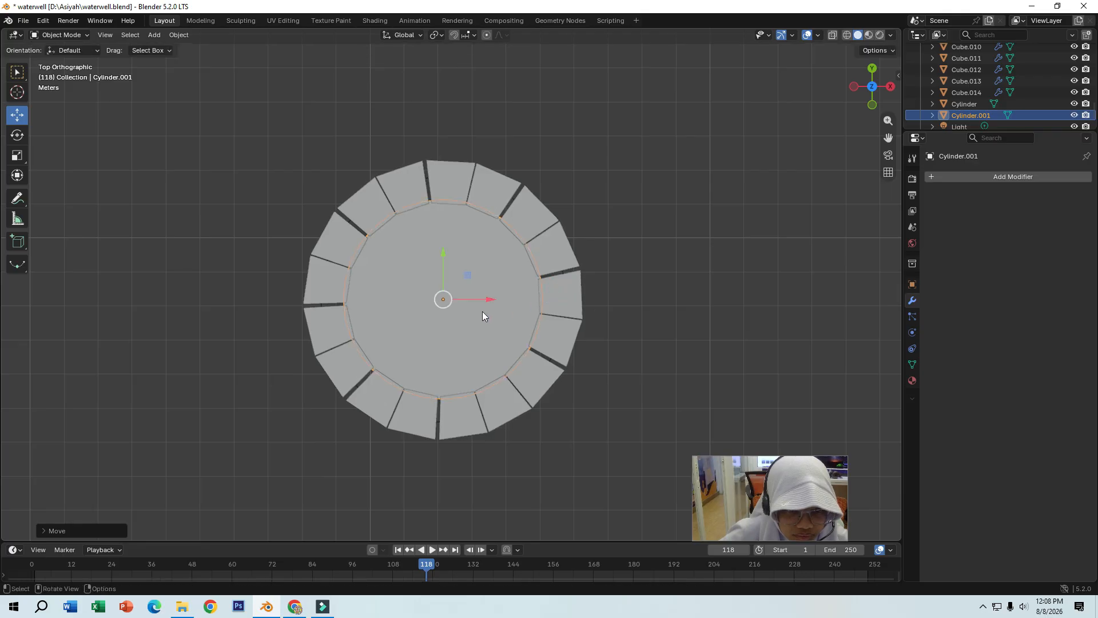
Shrink the cylinder slightly to fit inside the bricks and nudge it along X to fine-tune its centring.
key(s)
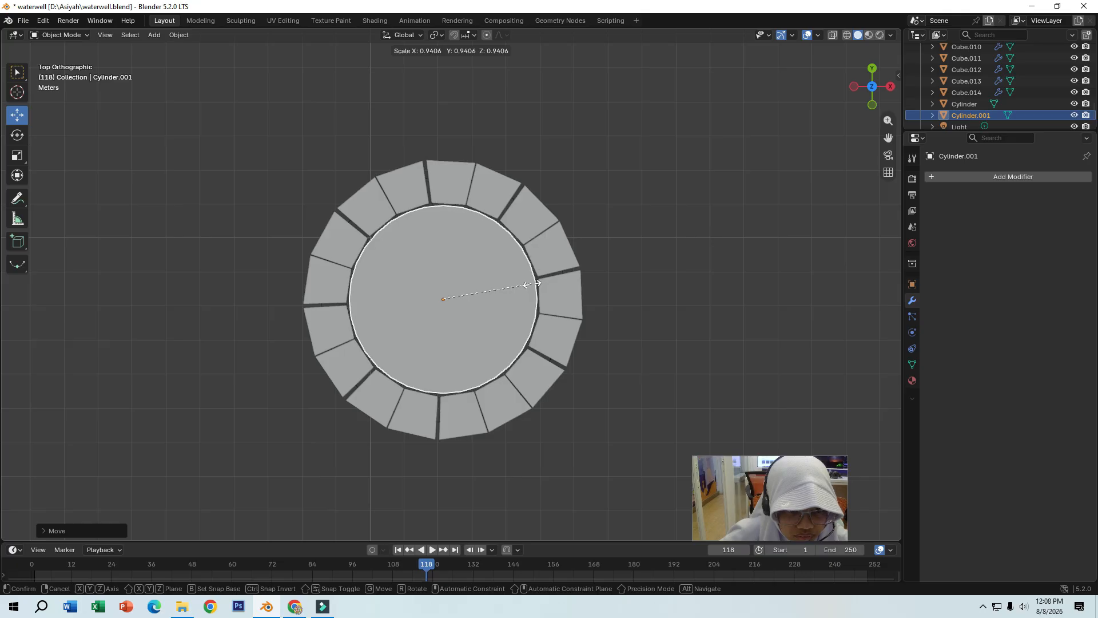
click(532, 285)
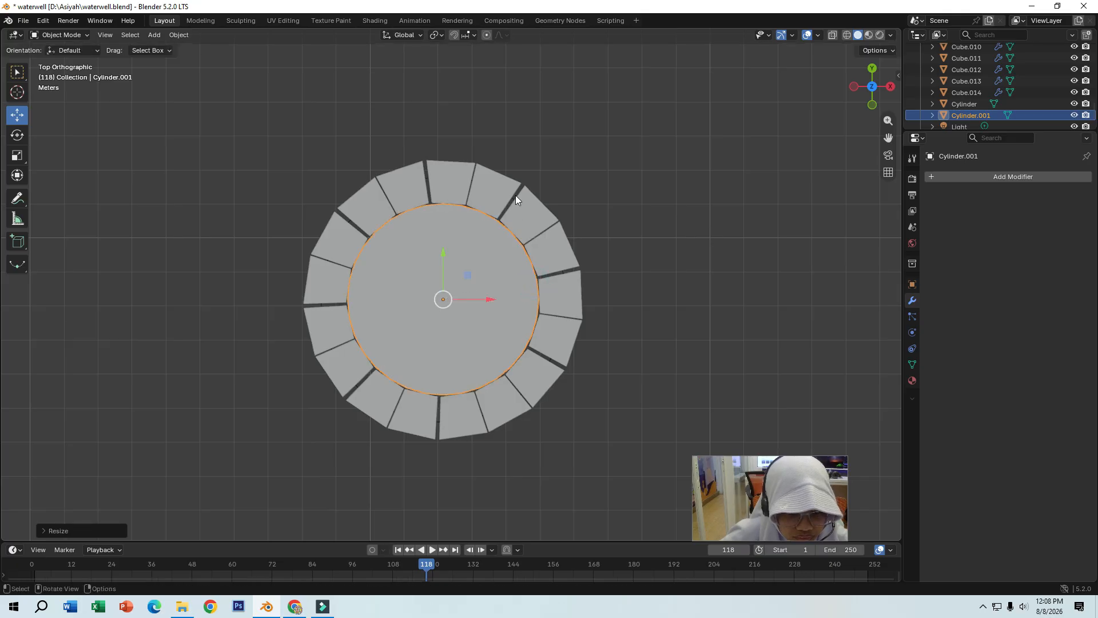
key(g)
key(x)
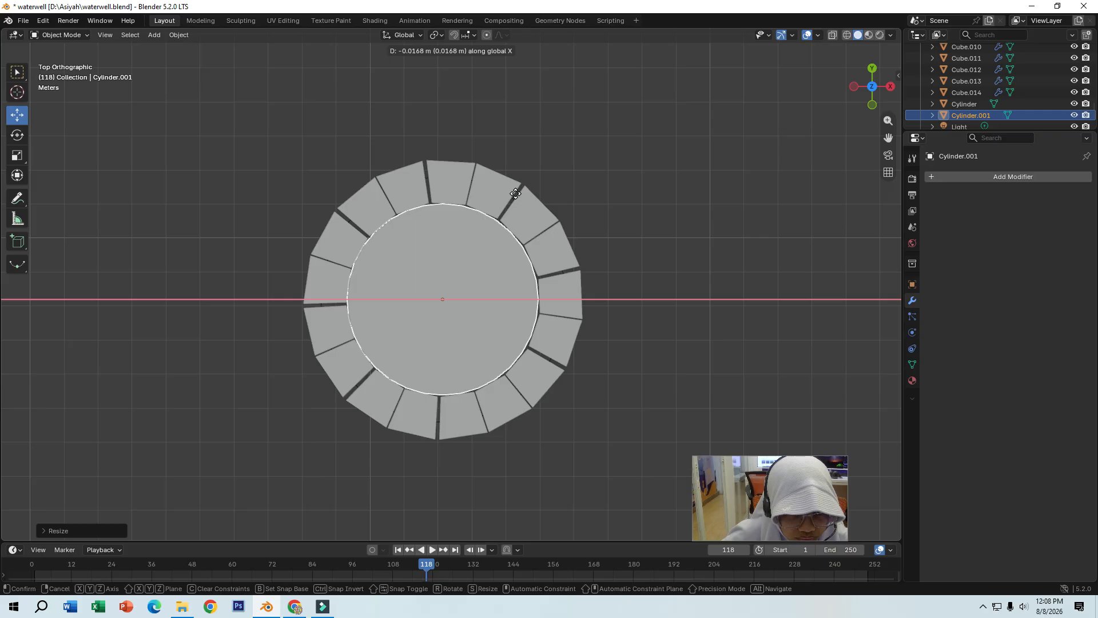
click(516, 194)
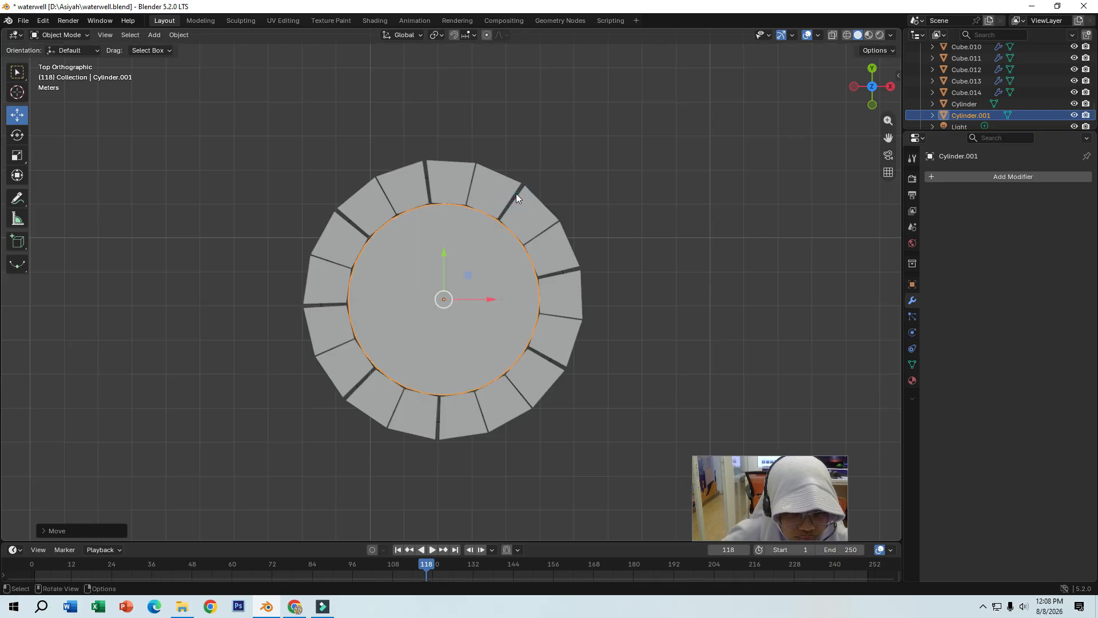
Raise the cylinder about 0.64 m along Z inside the brick wall.
middle_drag(516, 193, 681, 197)
key(g)
key(z)
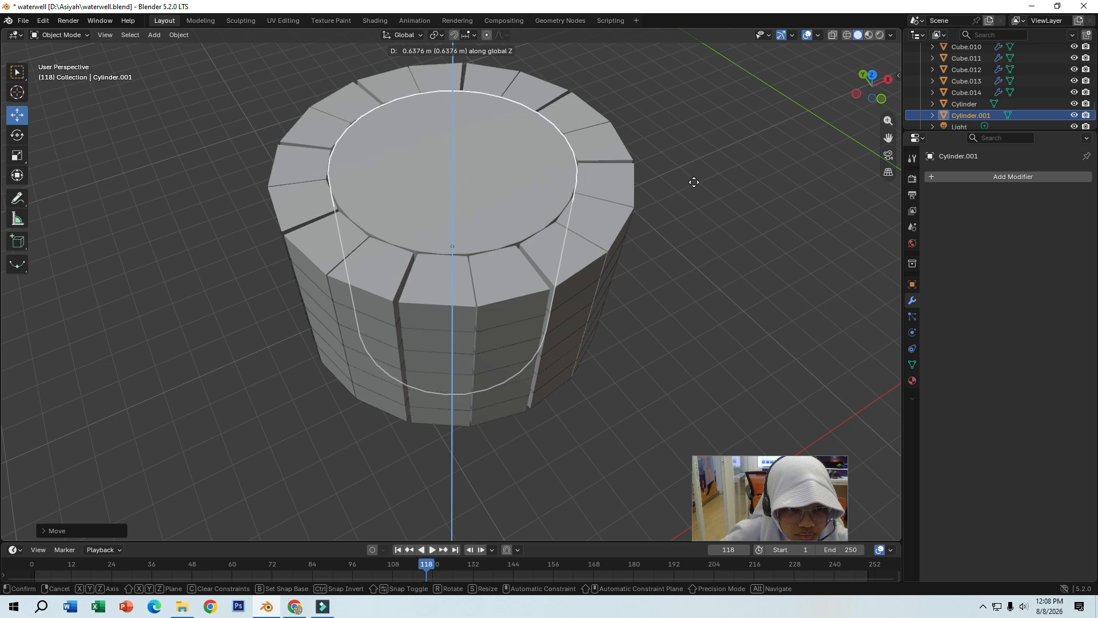
click(695, 181)
Shorten the cylinder along Z to fit within the wall's height and raise it until its top nears the rim.
middle_drag(691, 185, 456, 232)
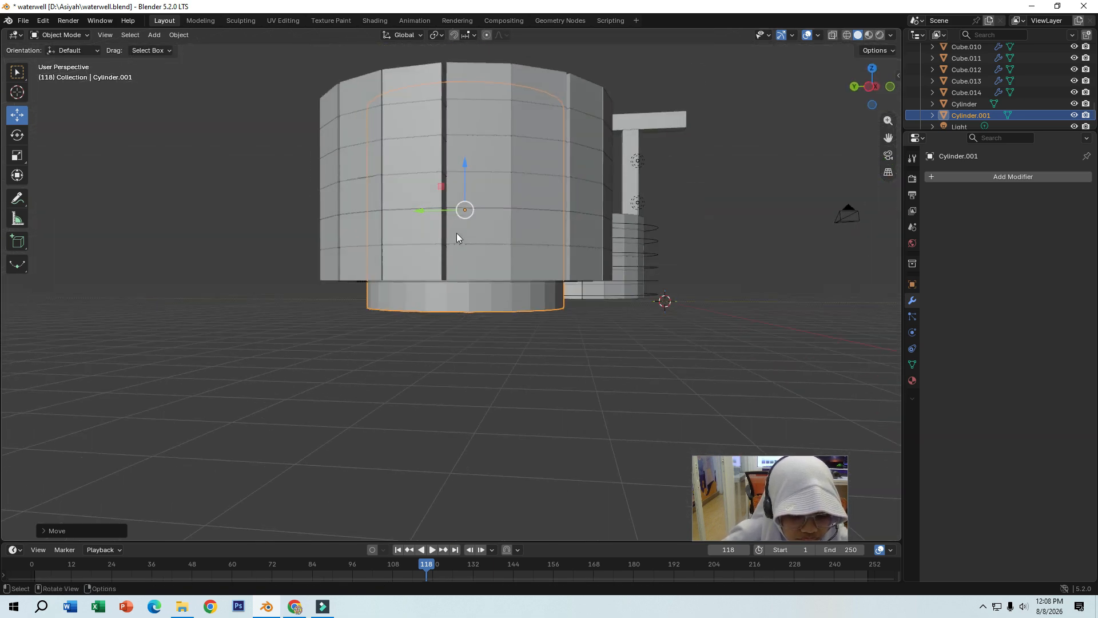
key(s)
key(z)
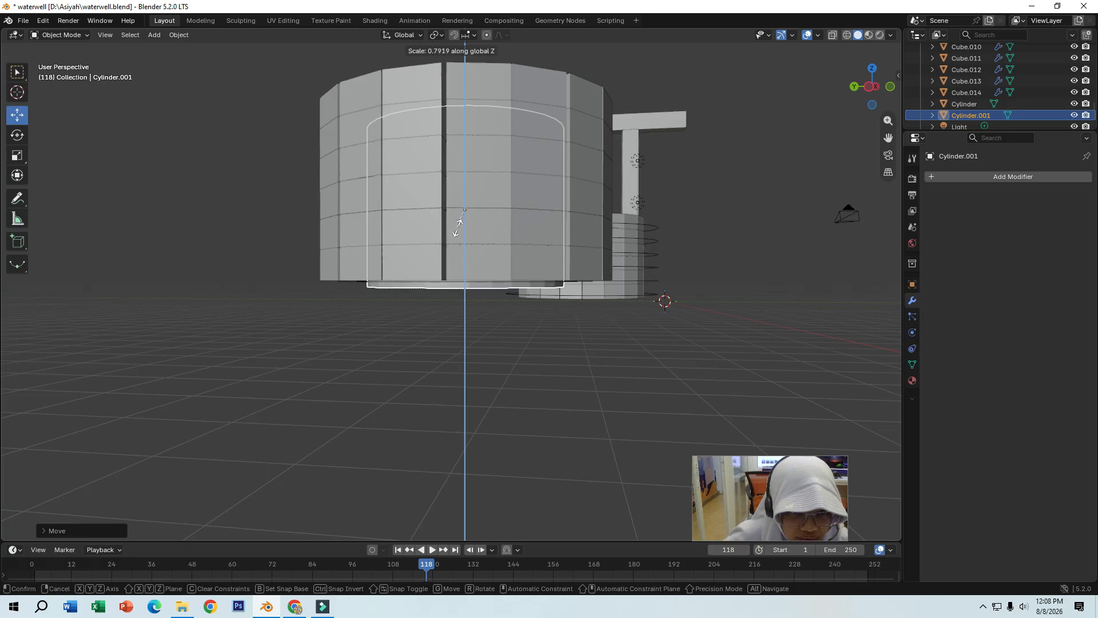
click(458, 226)
middle_drag(527, 249, 522, 267)
key(g)
key(z)
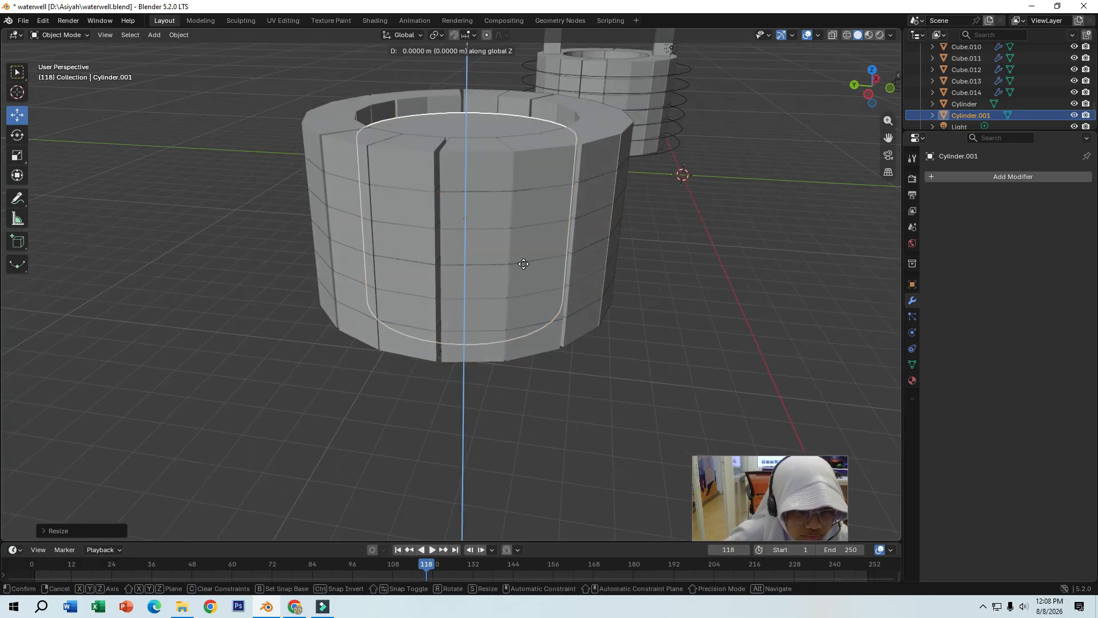
click(551, 238)
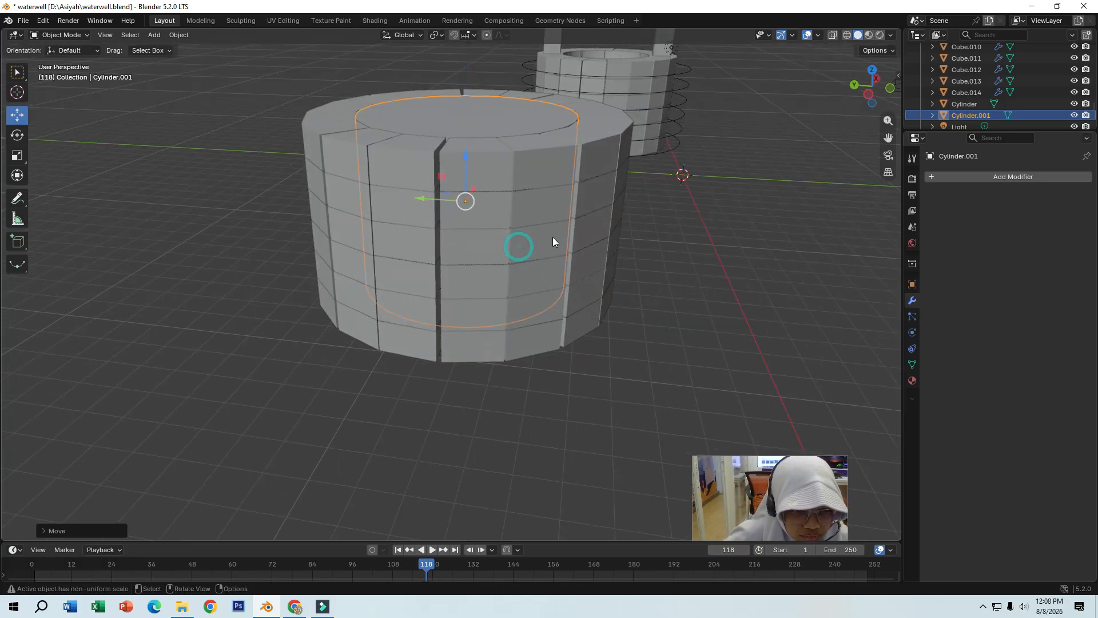
Enter Edit Mode on the cylinder with its top face in view.
middle_drag(553, 237, 434, 329)
scroll(496, 309, up, 4)
scroll(434, 328, down, 5)
middle_drag(260, 294, 234, 234)
scroll(321, 231, up, 5)
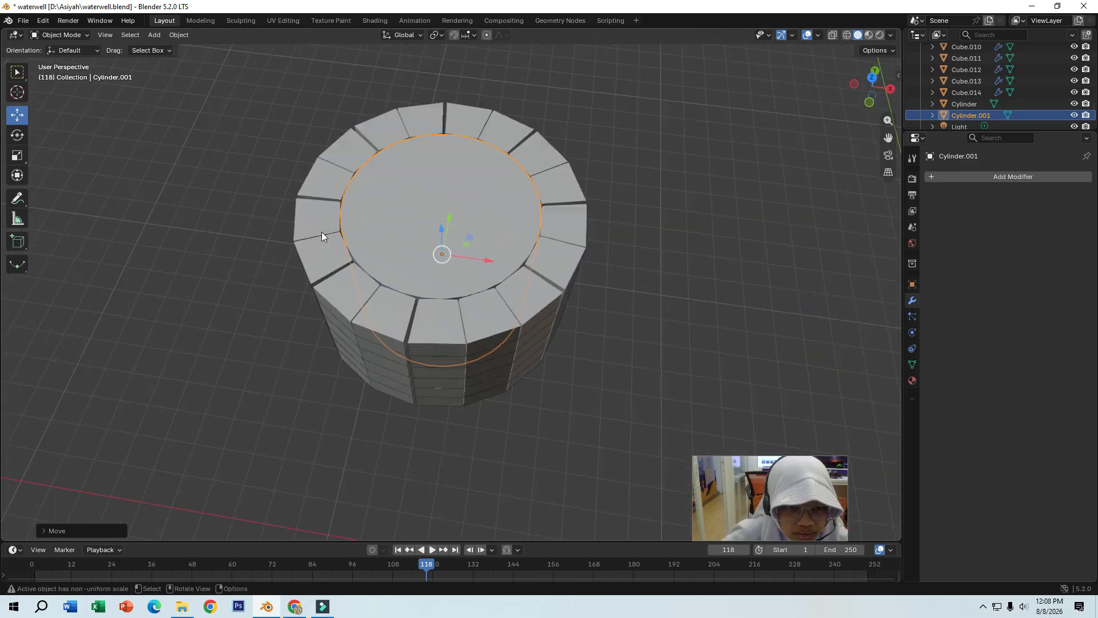
middle_drag(321, 232, 274, 275)
click(56, 36)
click(57, 62)
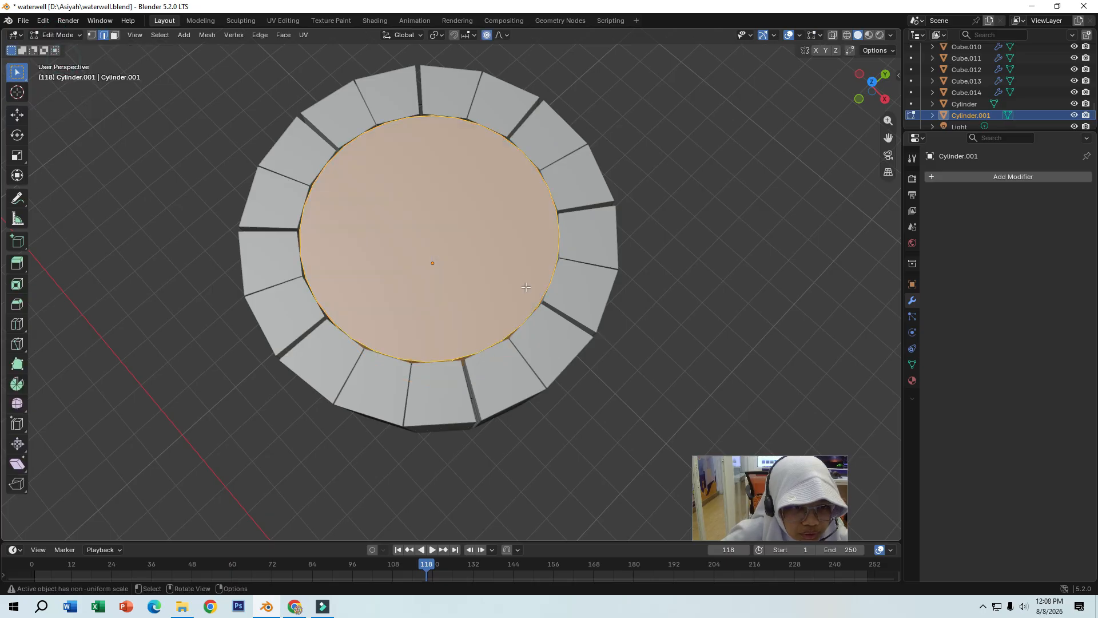
Switch to face selection and delete the cylinder's top face to open the well's interior.
key(alt+a)
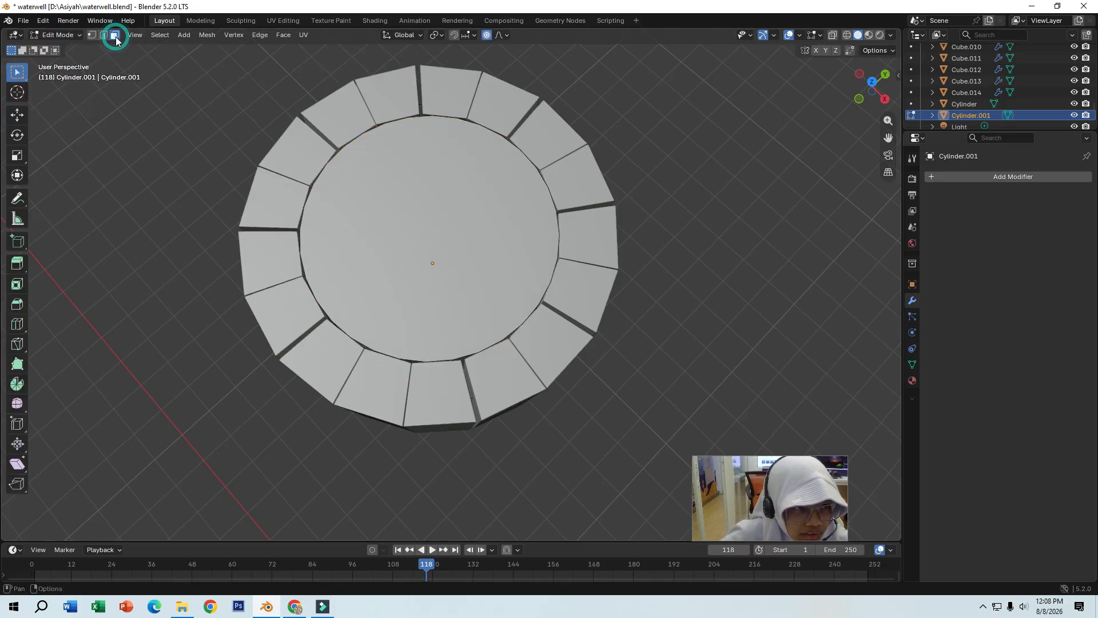
click(115, 36)
click(465, 214)
right_click(456, 221)
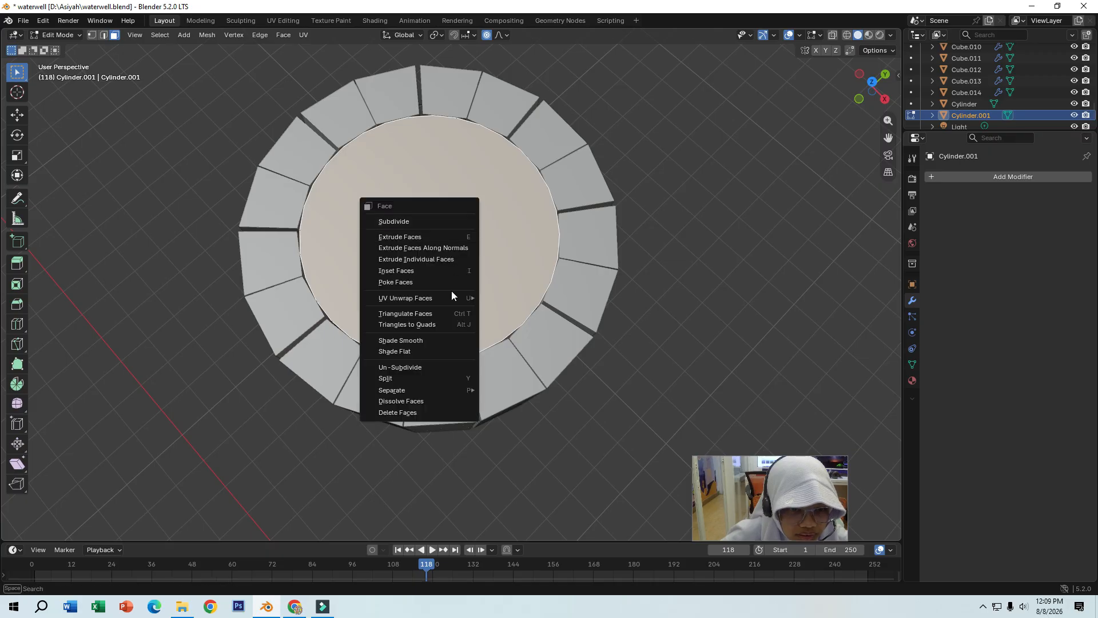
click(404, 412)
middle_drag(481, 331, 98, 279)
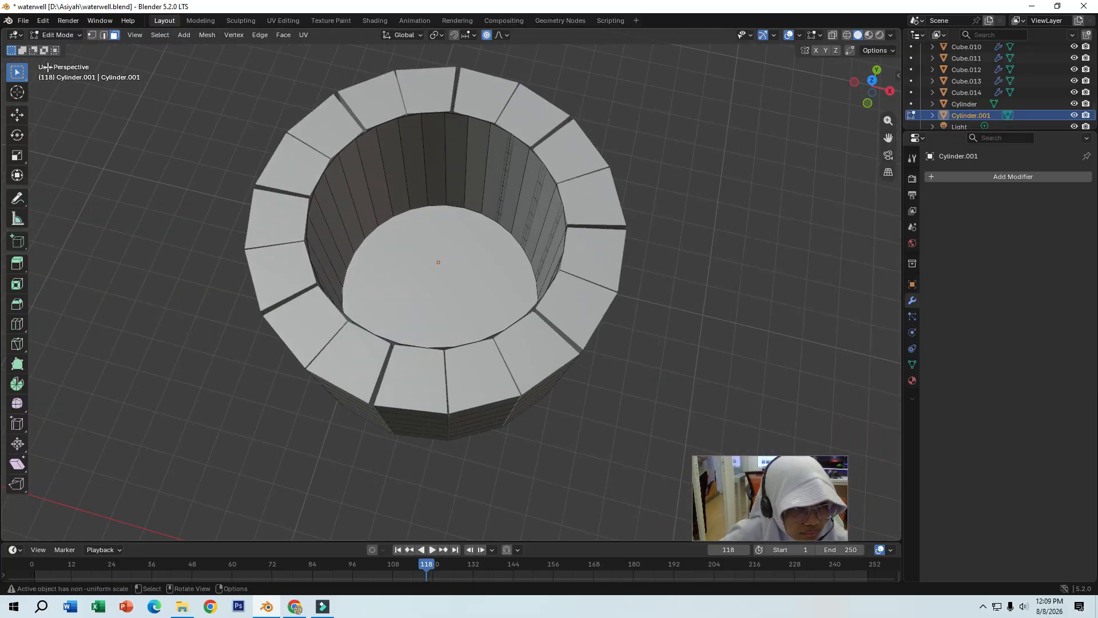
Return to Object Mode and apply Shade Smooth to the open cylinder.
click(58, 35)
click(69, 47)
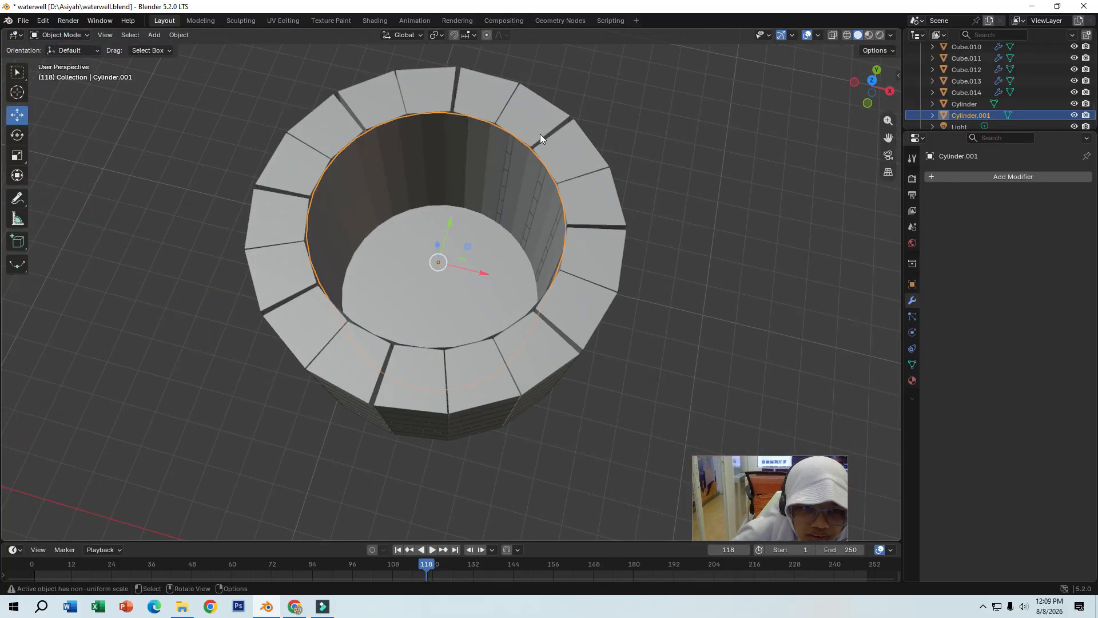
right_click(373, 173)
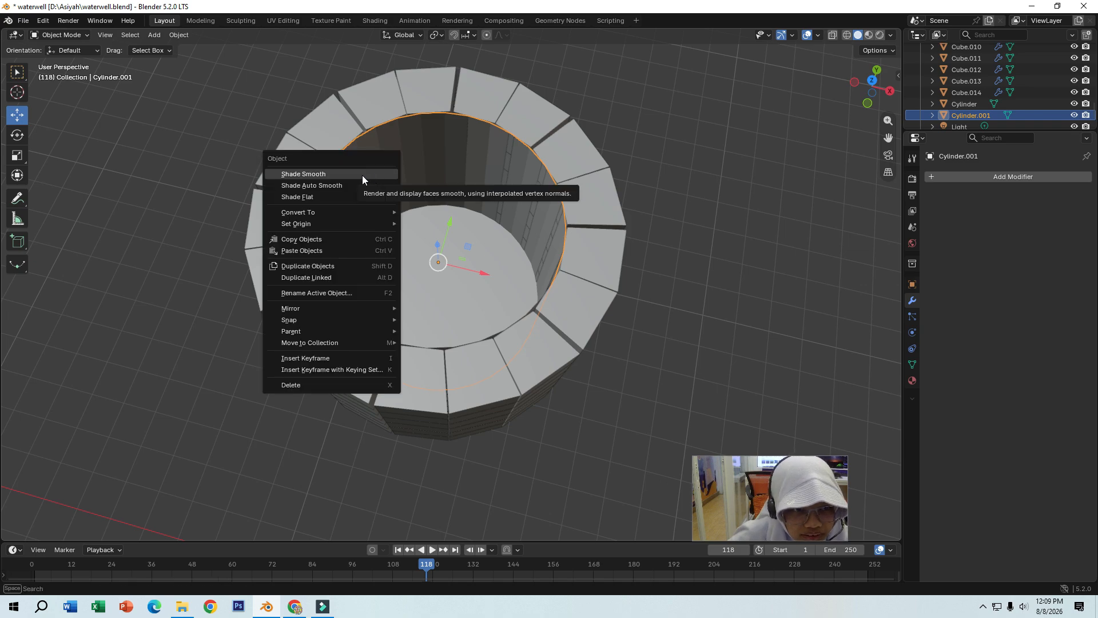
click(355, 179)
Scale the cylinder uniformly to about 0.99 so it fits the brick wall's inner edge, leaving it deselected.
middle_drag(657, 232, 314, 253)
key(s)
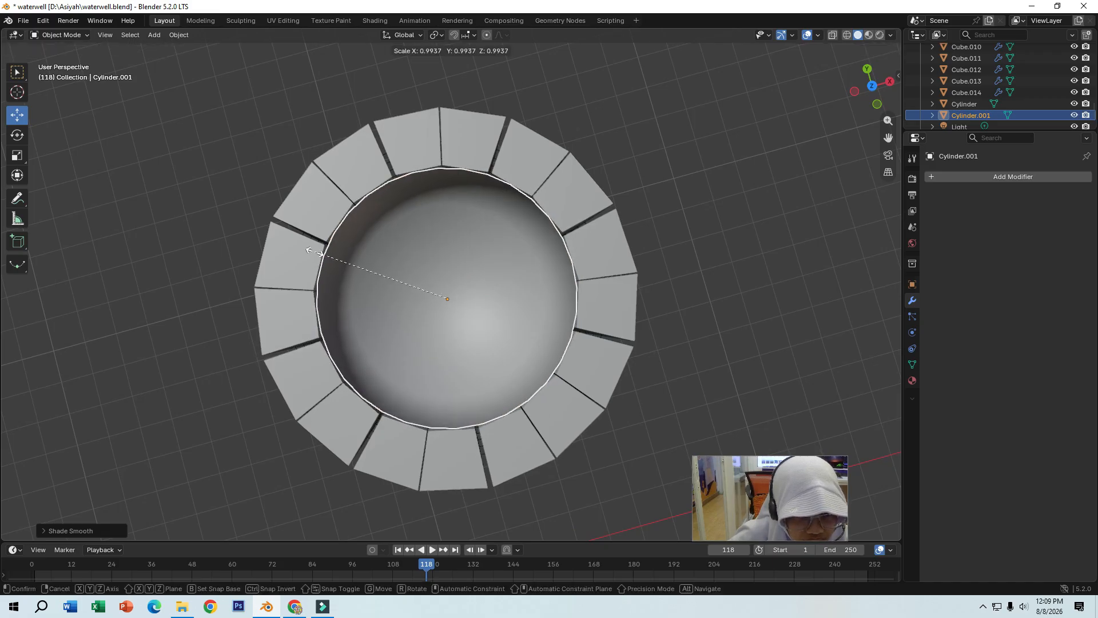
click(309, 250)
scroll(314, 252, down, 5)
middle_drag(314, 252, 448, 176)
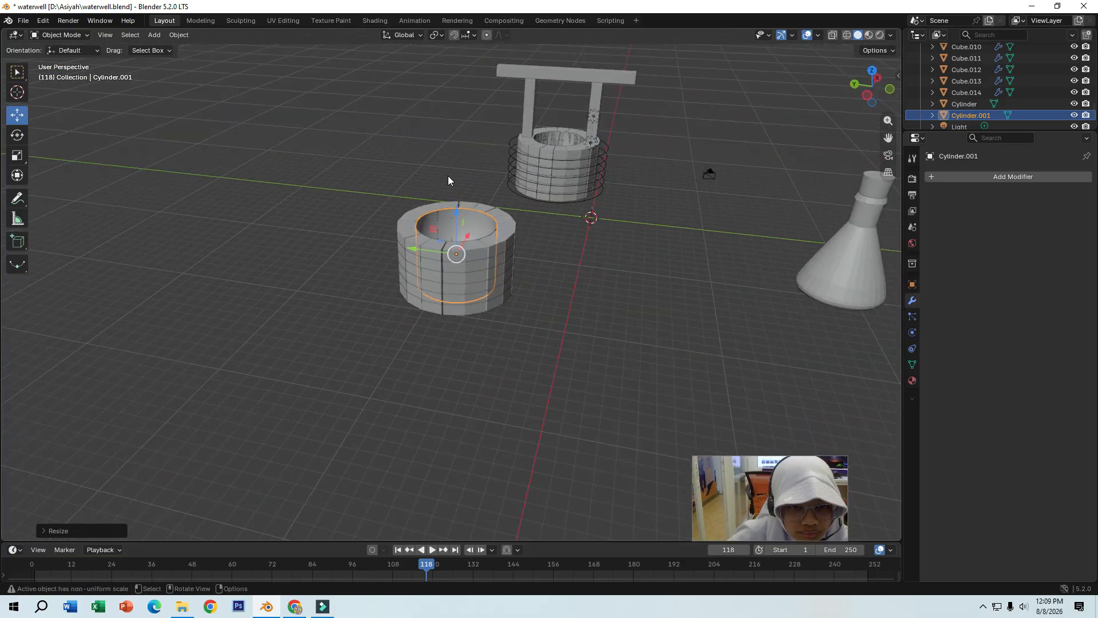
scroll(462, 226, up, 4)
middle_drag(462, 226, 531, 164)
key(alt+a)
drag(511, 158, 384, 218)
middle_drag(372, 249, 389, 401)
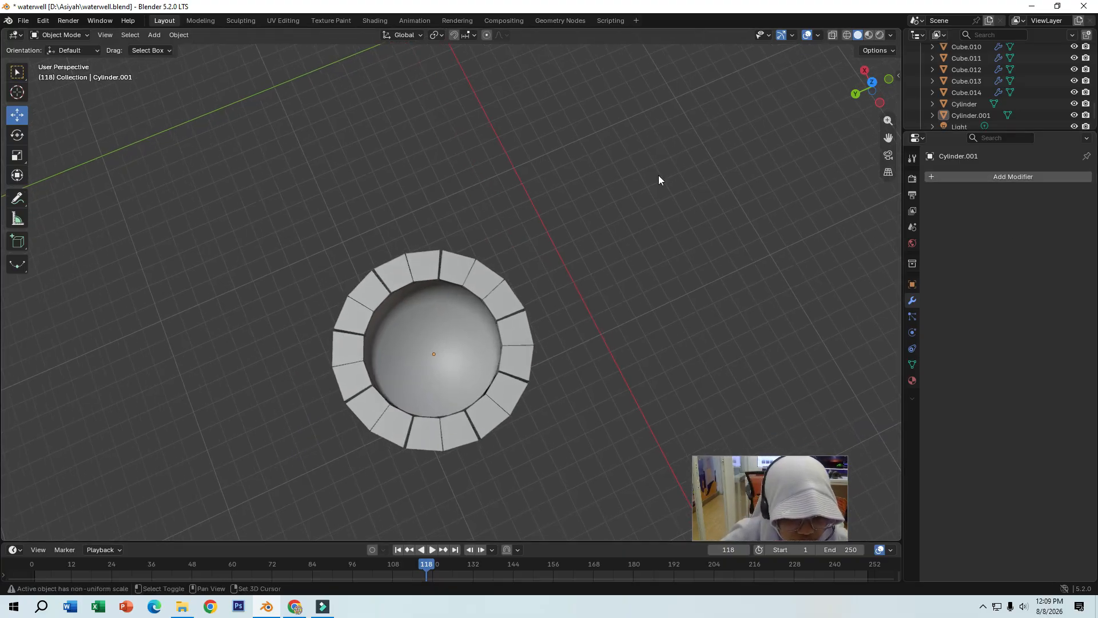
Add a cube mesh and move it from the world origin to the new well's rim.
key(shift+a)
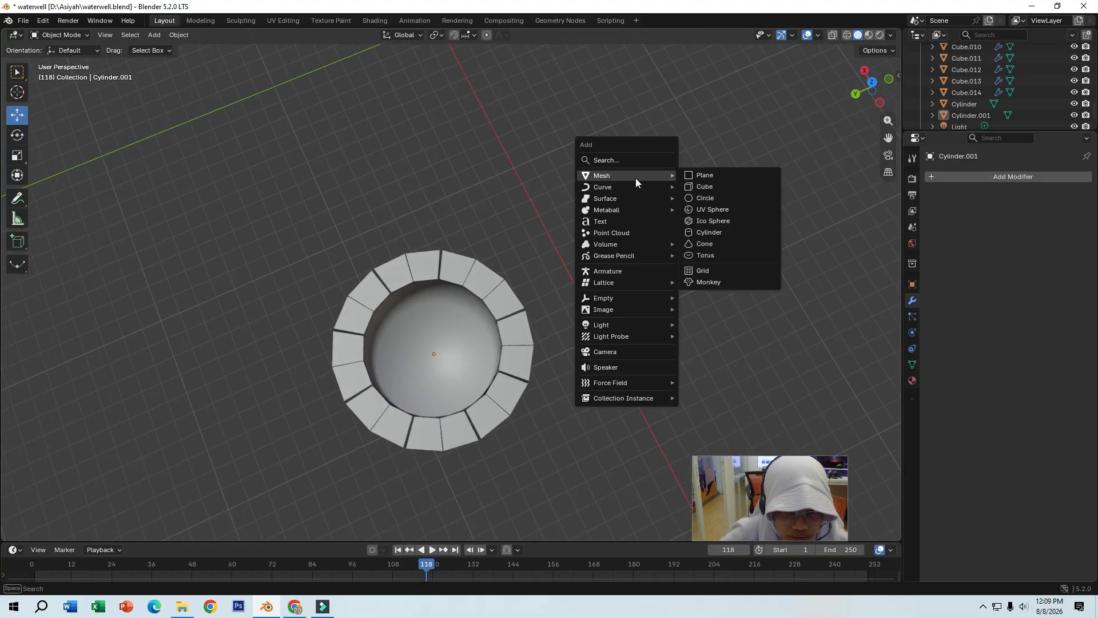
click(691, 187)
middle_drag(690, 187, 375, 224)
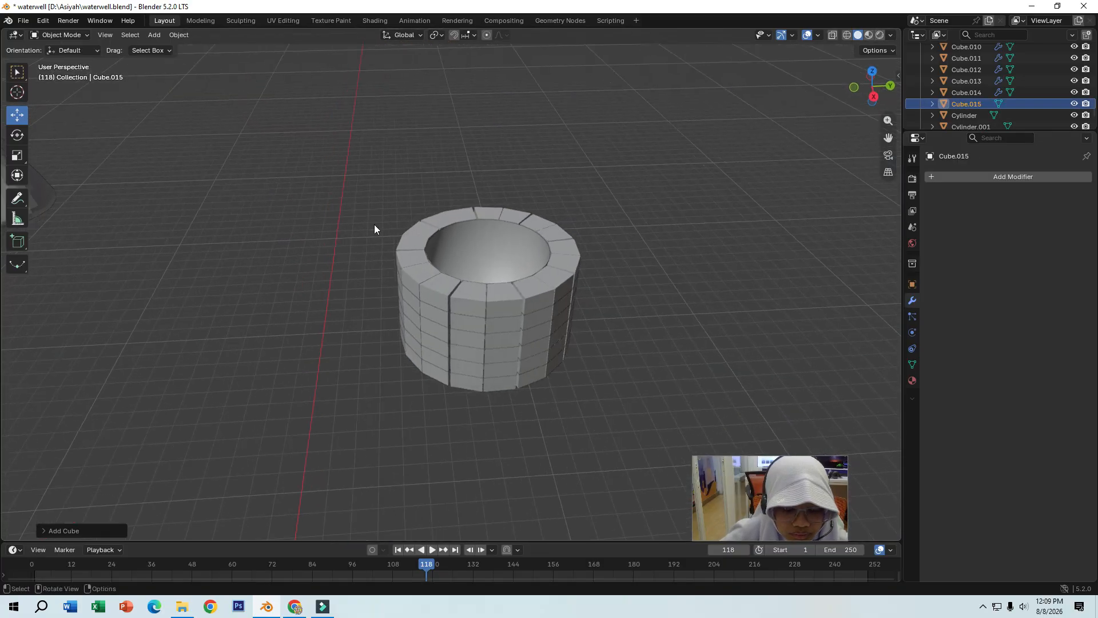
mouse_move(345, 260)
middle_down()
mouse_move(353, 242)
mouse_move(341, 248)
middle_up()
key(g)
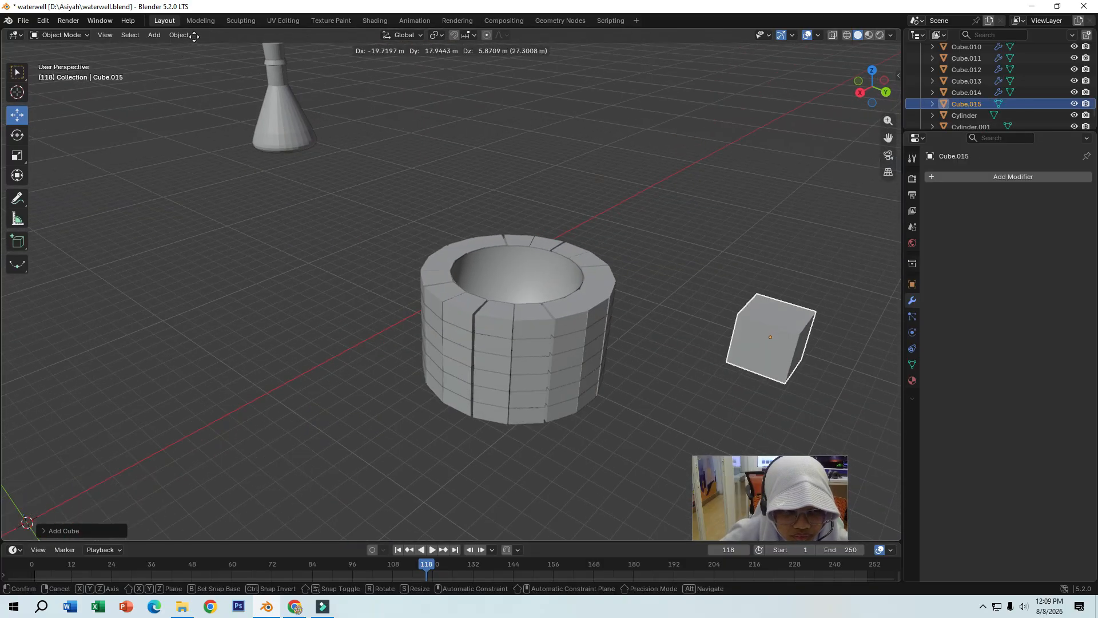
click(873, 470)
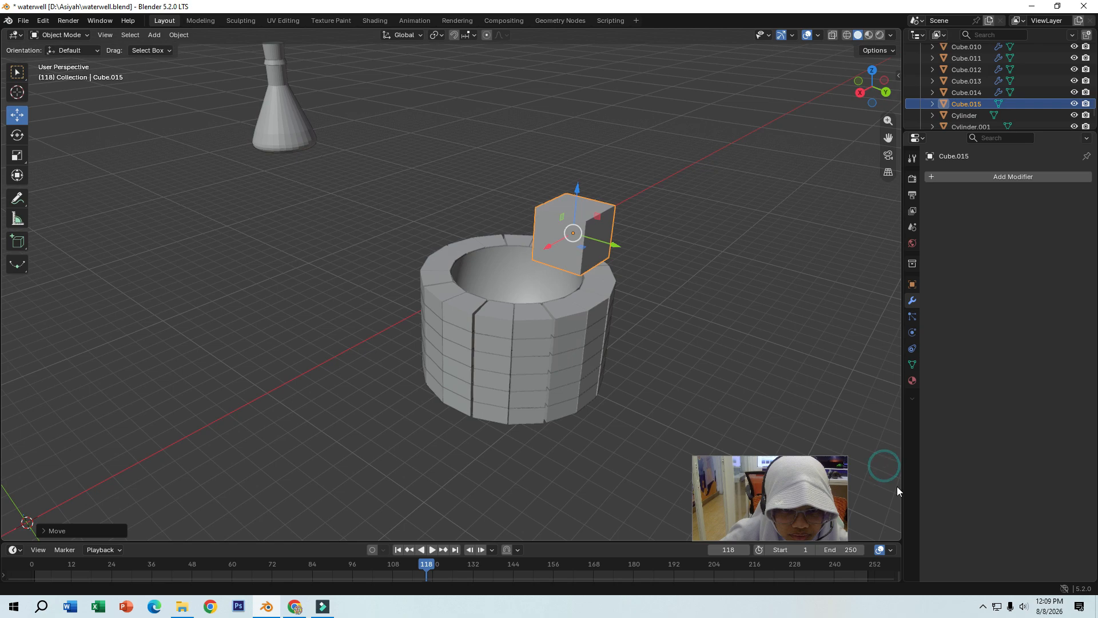
Reposition the cube and align it over the brick rim on the well's +Y side, using the top view.
scroll(679, 379, up, 1)
middle_drag(679, 377, 758, 132)
key(g)
click(724, 433)
key(g)
click(660, 385)
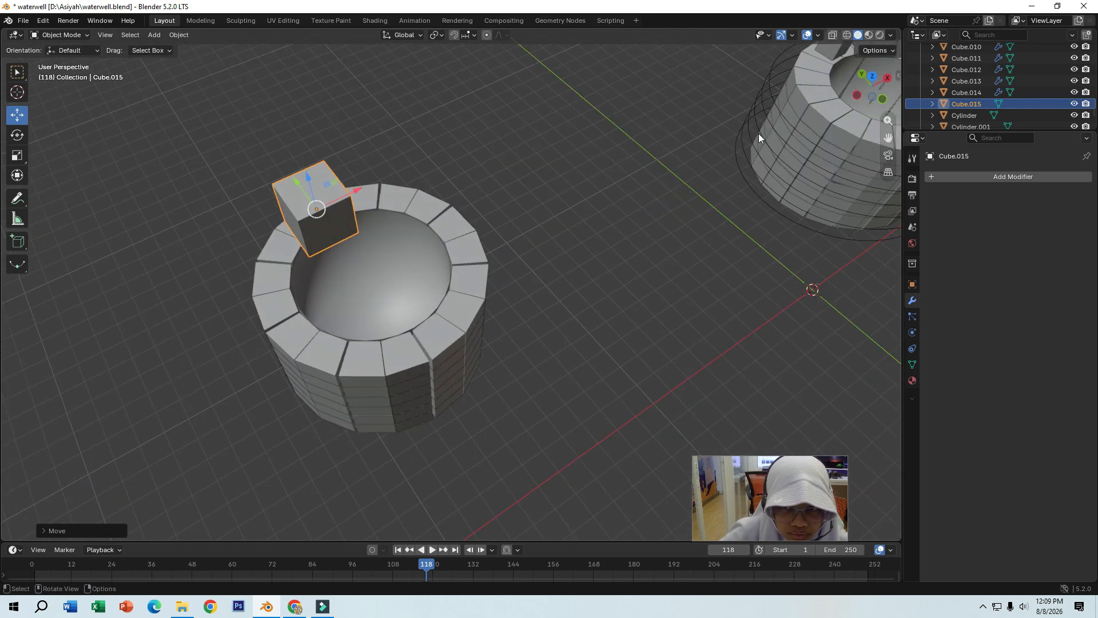
click(879, 77)
shift+middle_drag(326, 314, 399, 507)
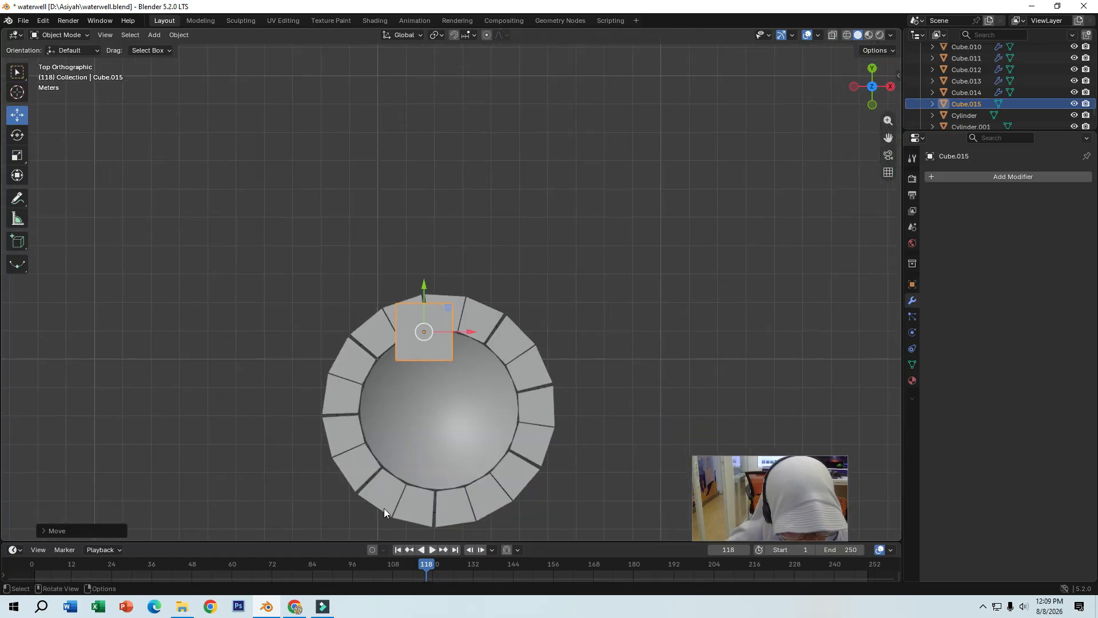
key(g)
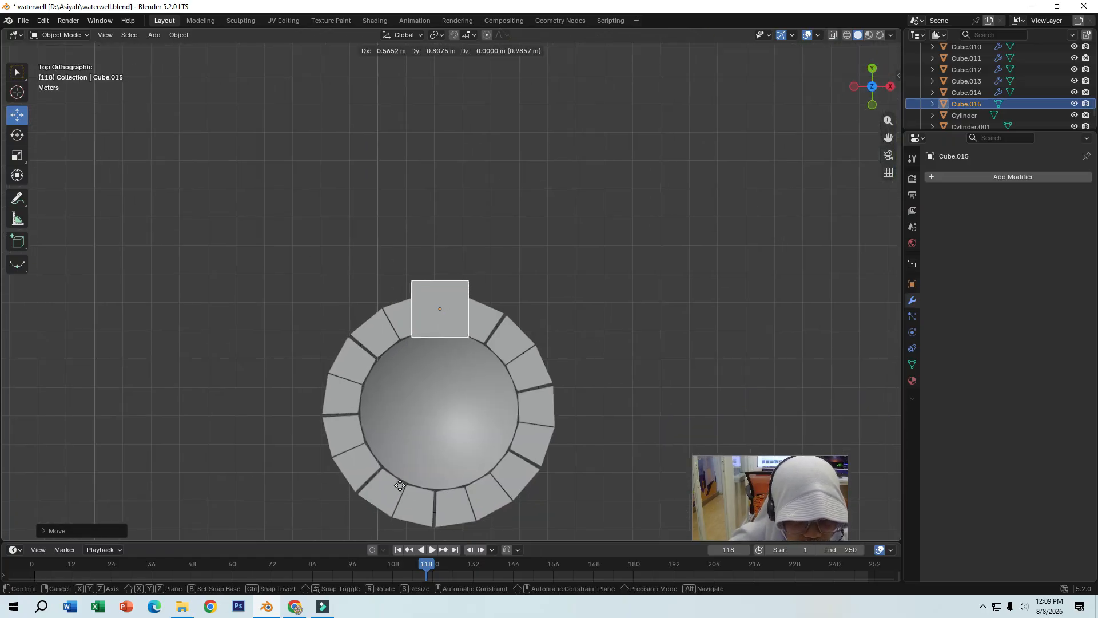
click(398, 485)
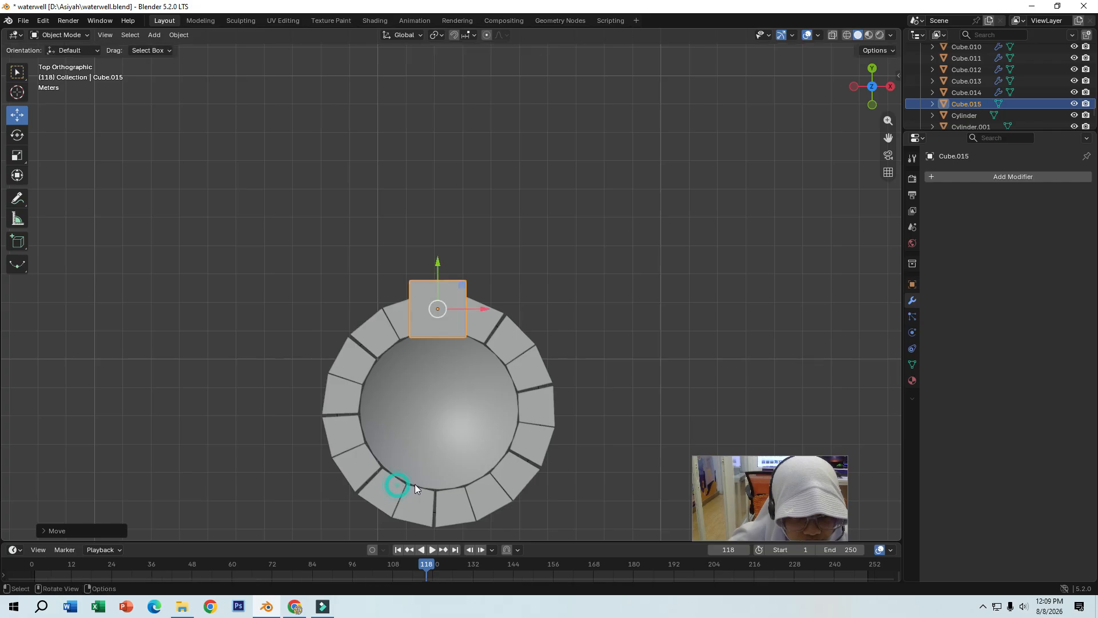
Move the cube along Y from the rim to the middle of the well opening.
middle_drag(414, 484, 556, 451)
key(g)
key(z)
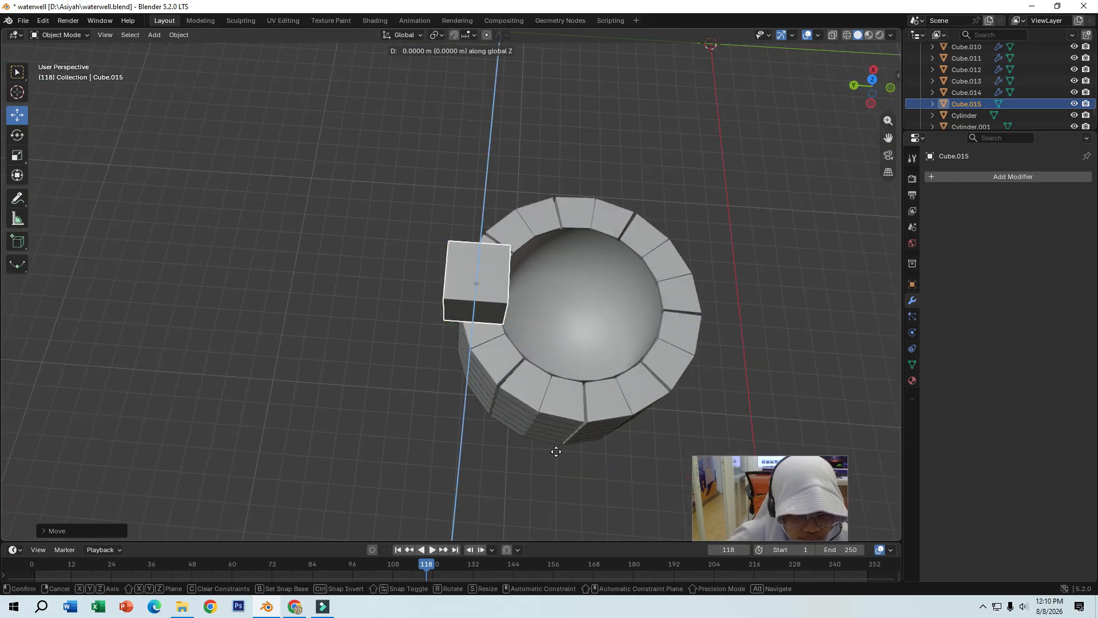
key(x)
key(y)
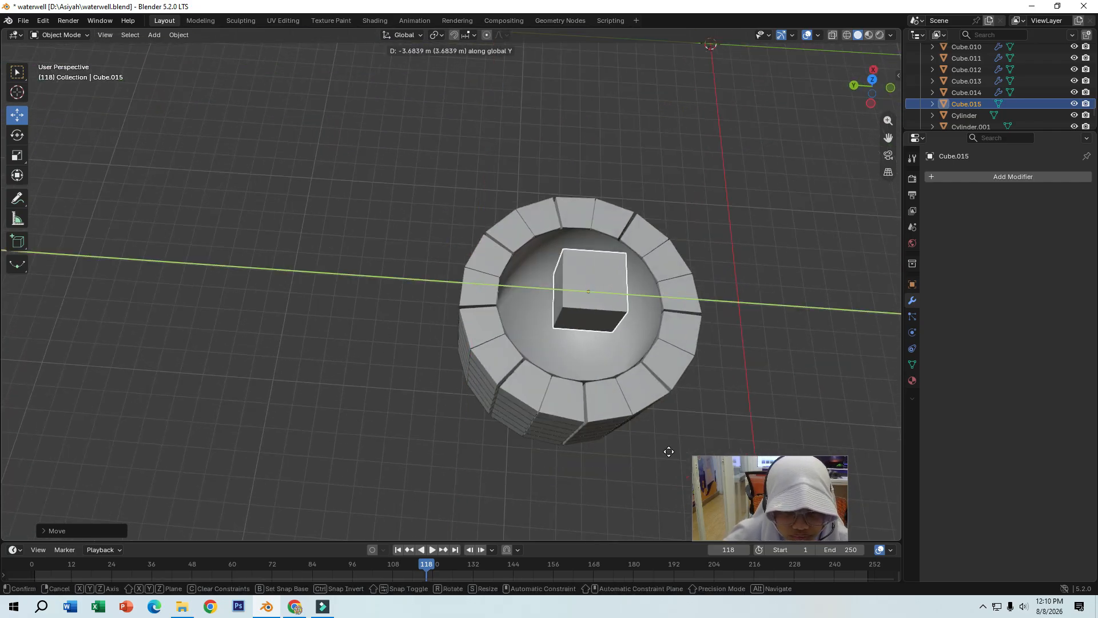
click(654, 446)
Add a Mirror modifier to the cube.
click(1007, 175)
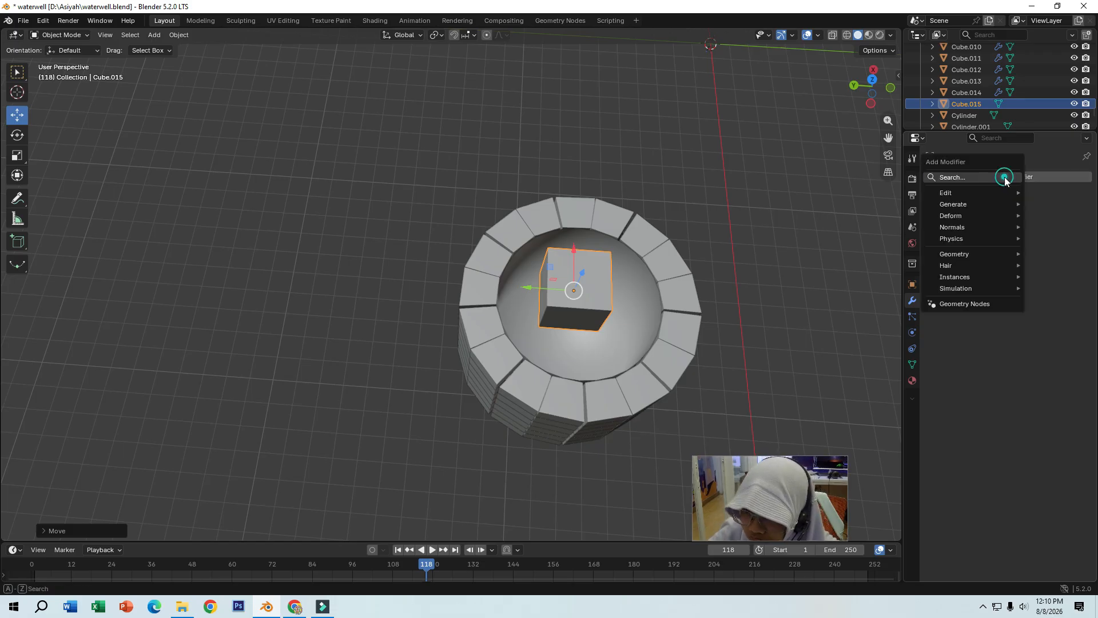
mouse_move(972, 204)
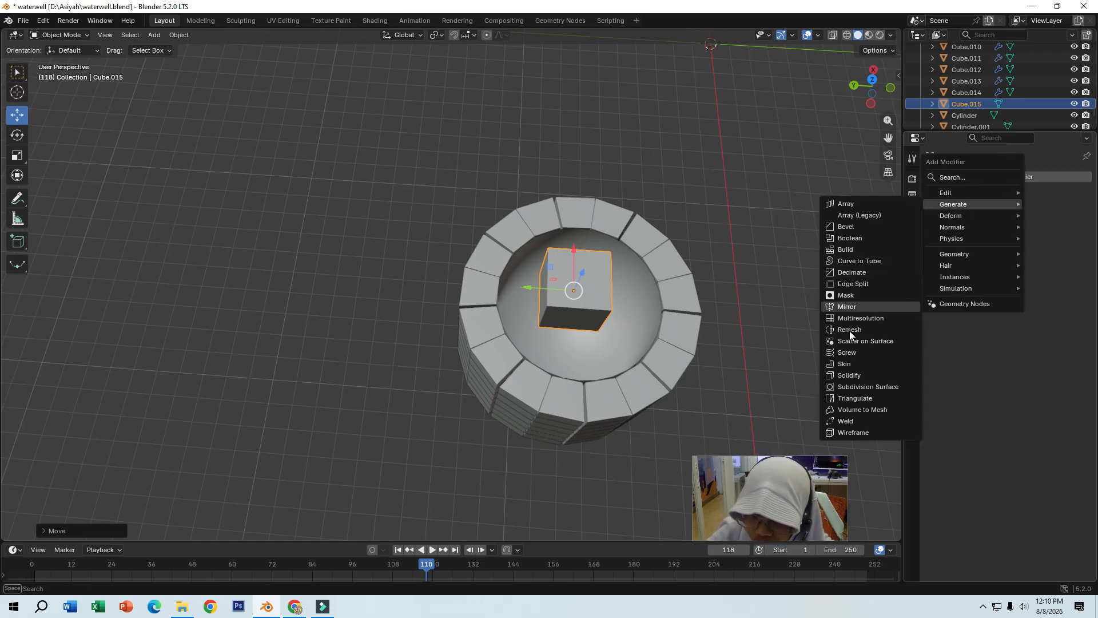
click(846, 308)
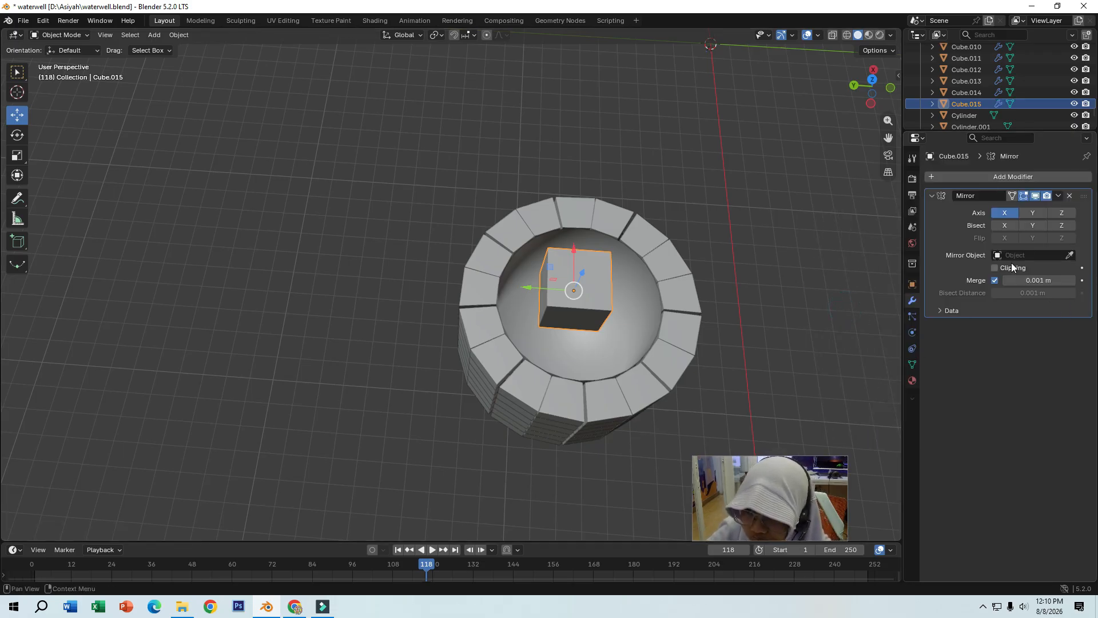
middle_drag(675, 271, 665, 228)
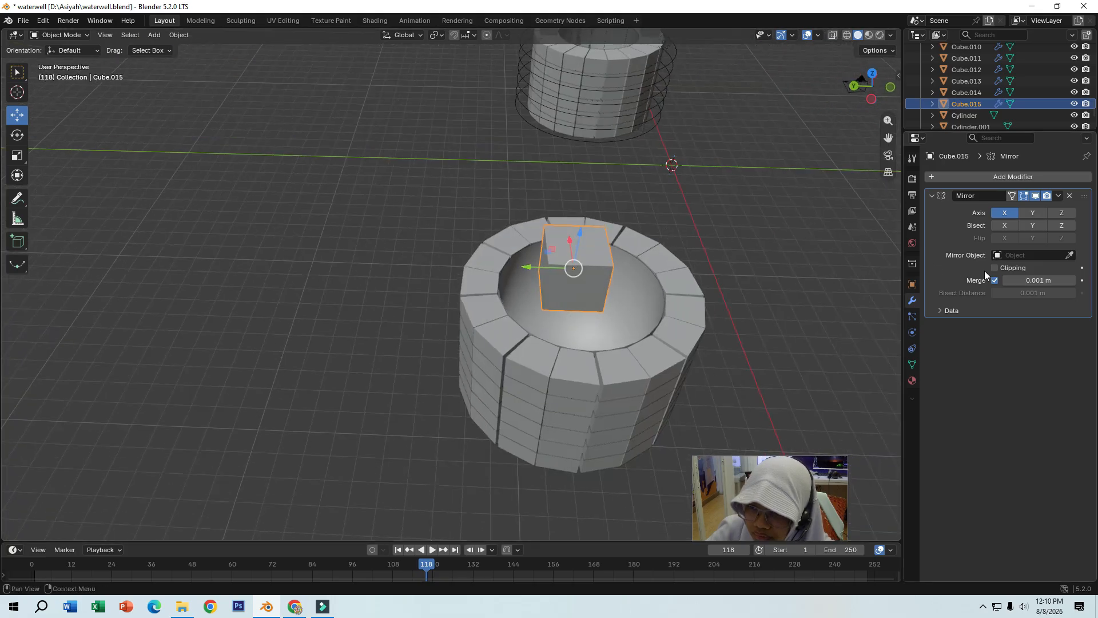
middle_drag(616, 314, 587, 268)
Enter Edit Mode on the cube and shift its geometry slightly along Y away from its origin.
click(77, 34)
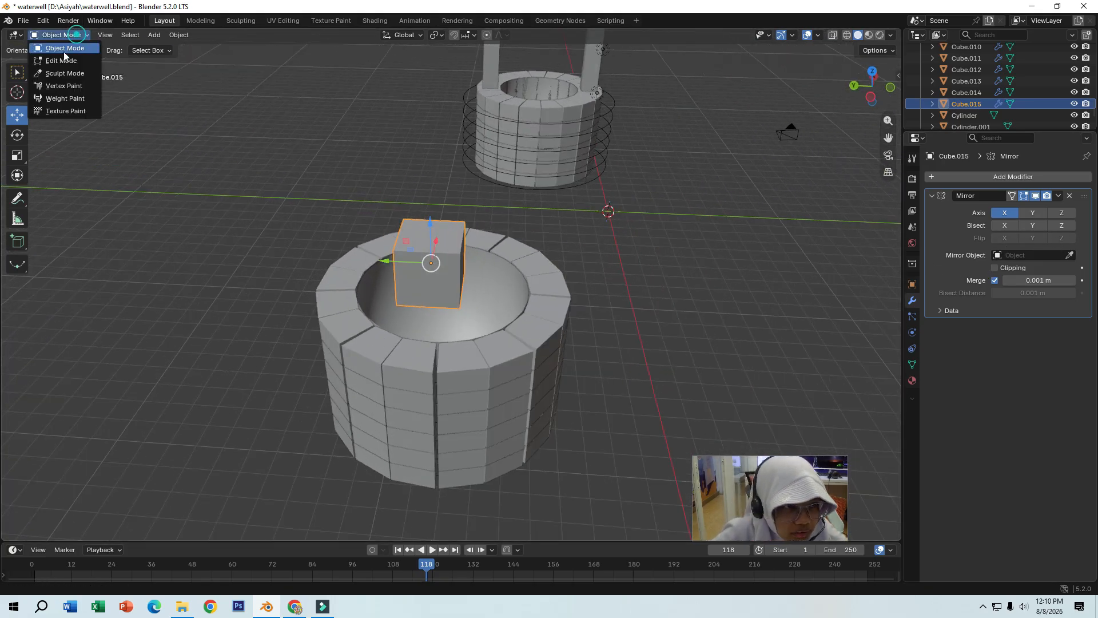
click(63, 61)
key(g)
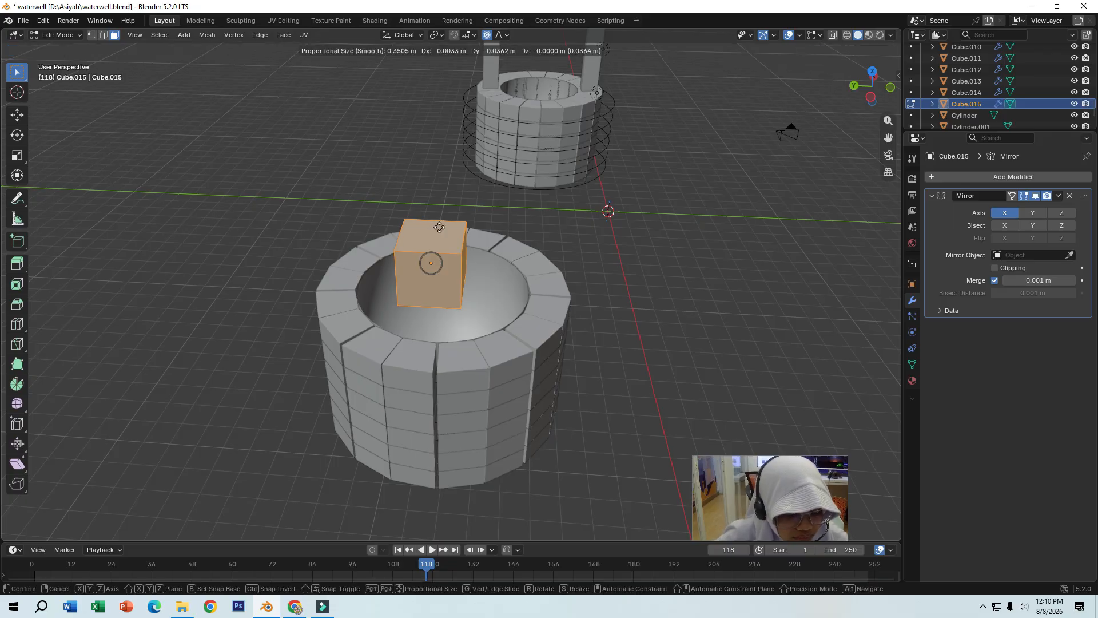
key(z)
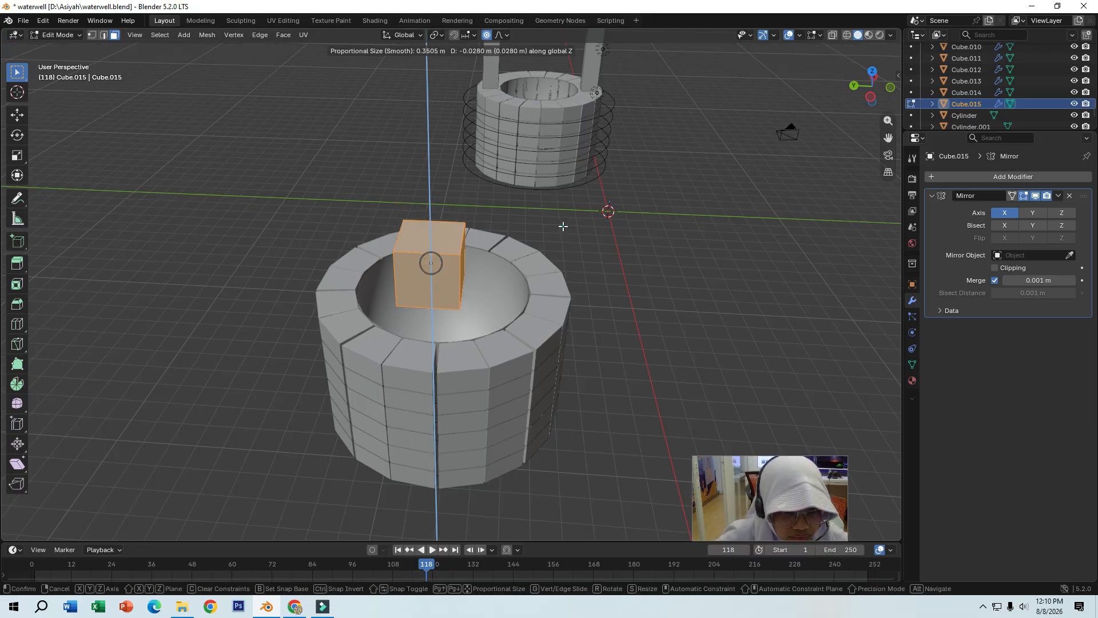
click(564, 226)
key(g)
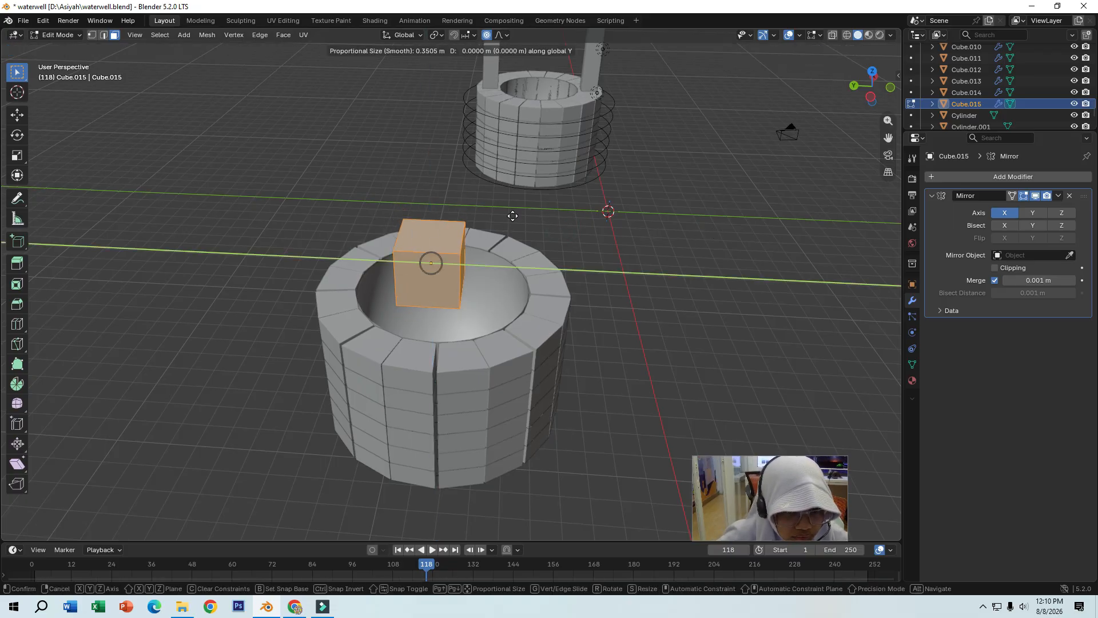
click(541, 223)
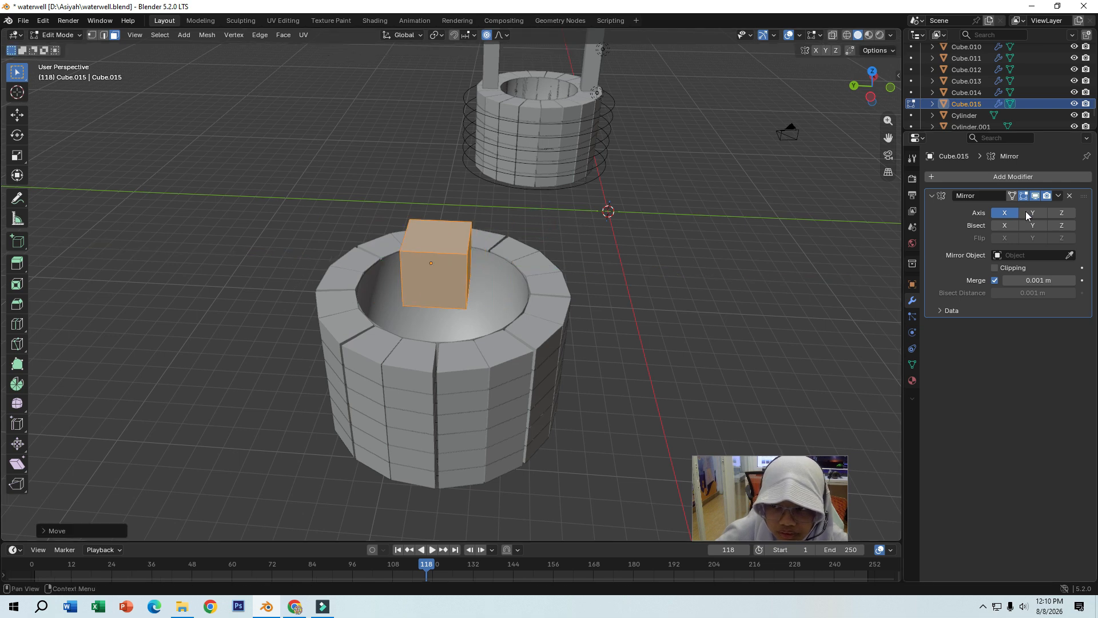
Mirror on Y only, move the cube's geometry along Y to form a pair on opposite rims, and return to Object Mode.
key(g)
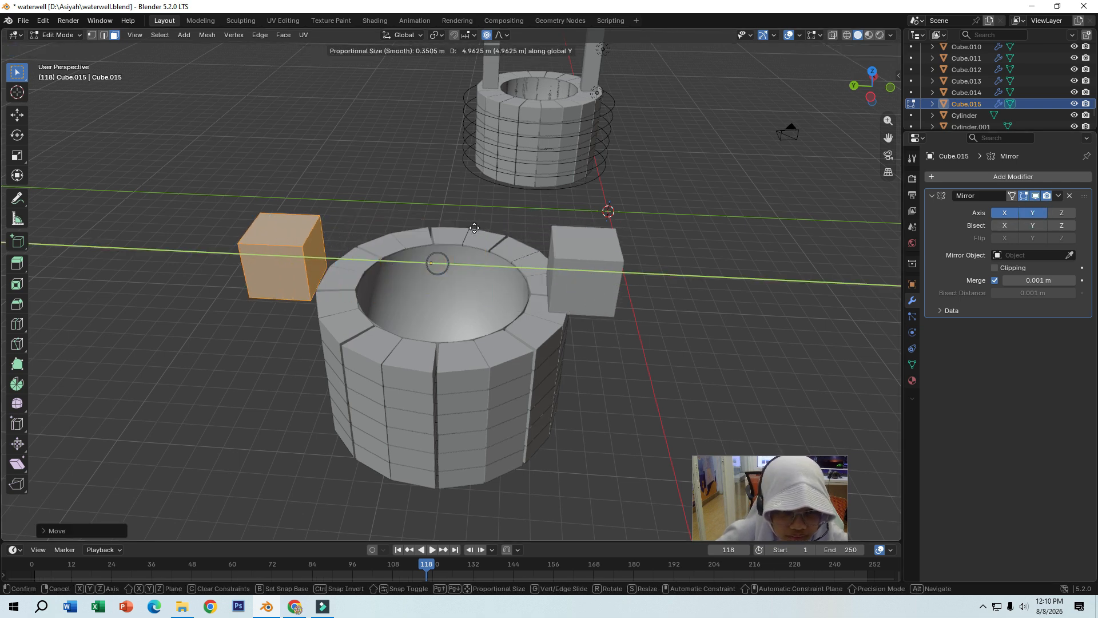
click(549, 244)
middle_drag(549, 243, 424, 236)
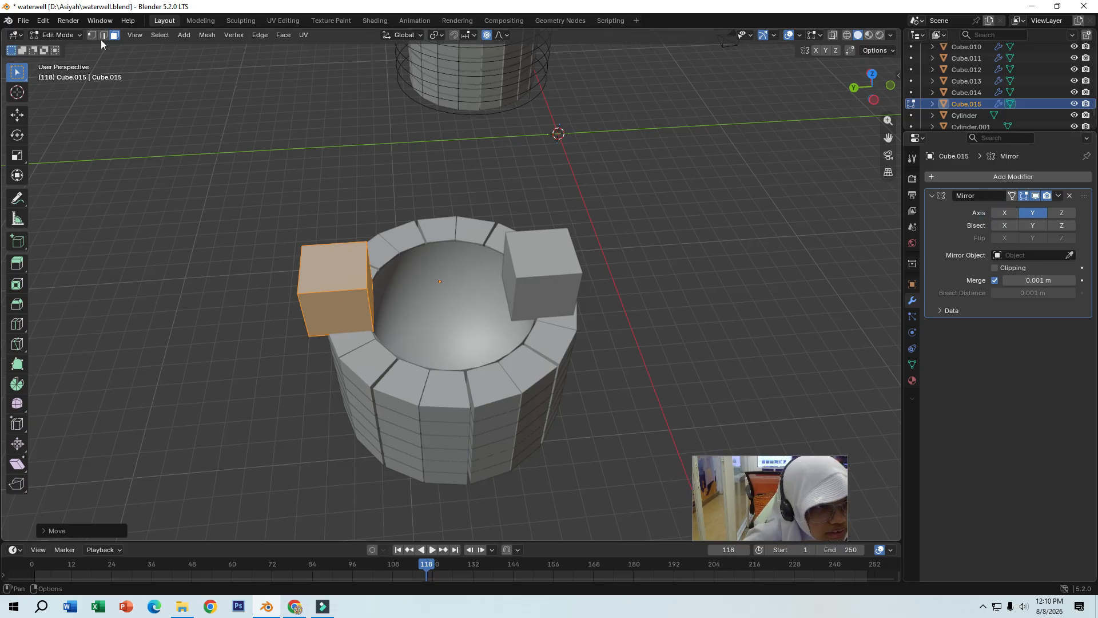
click(61, 35)
click(57, 48)
Centre the mirrored cube pair over the well, fine-tuning it about 0.14 m along Y in the top view.
middle_drag(149, 176, 157, 204)
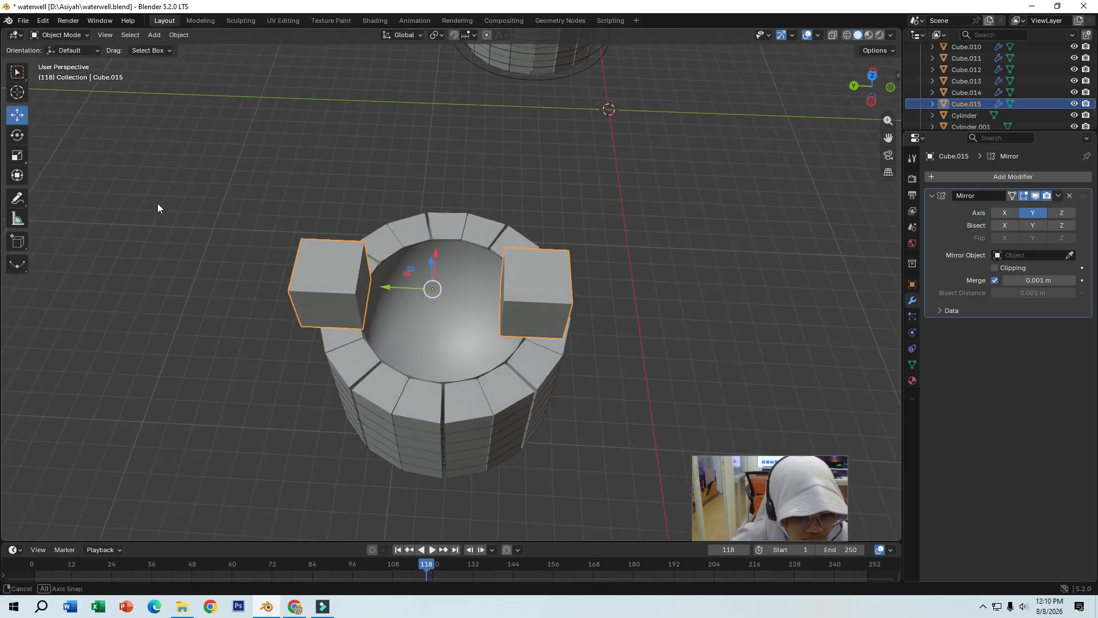
key(g)
click(174, 203)
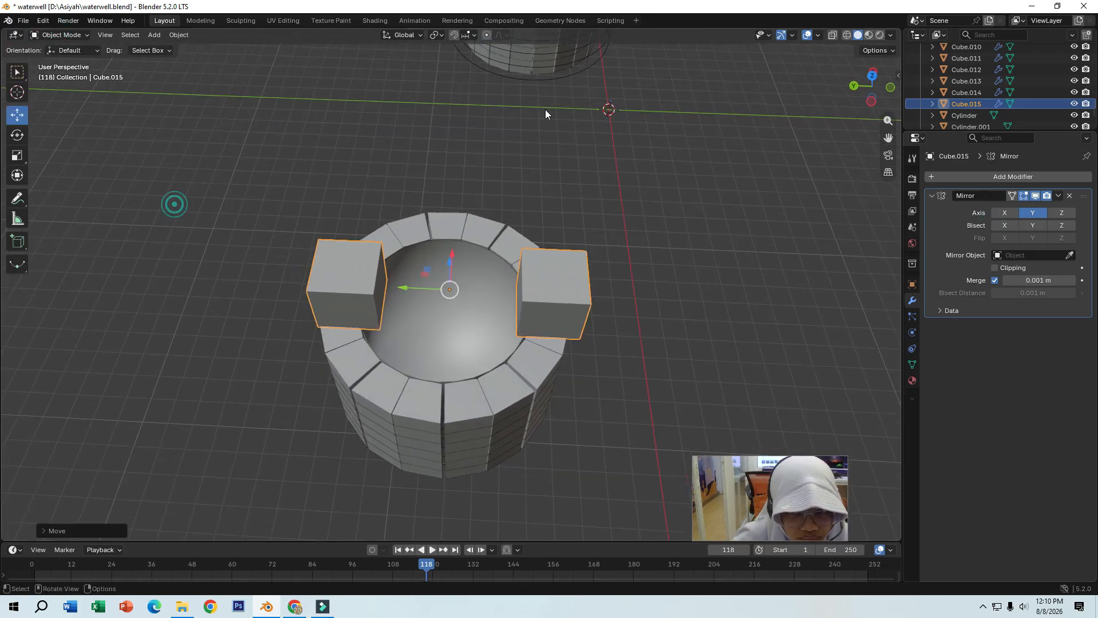
click(870, 75)
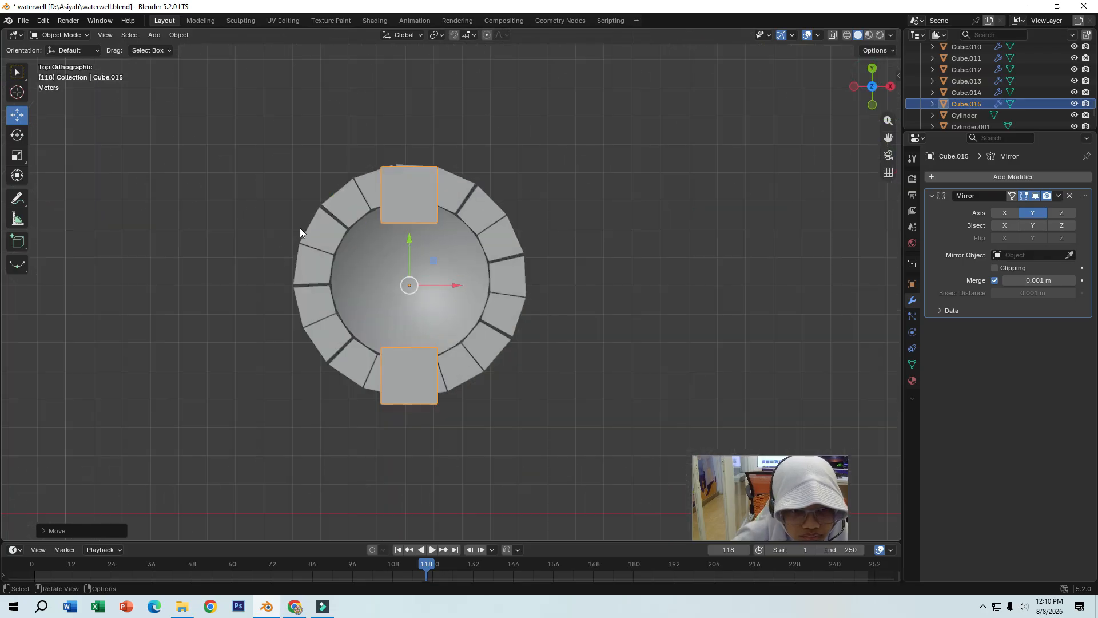
key(g)
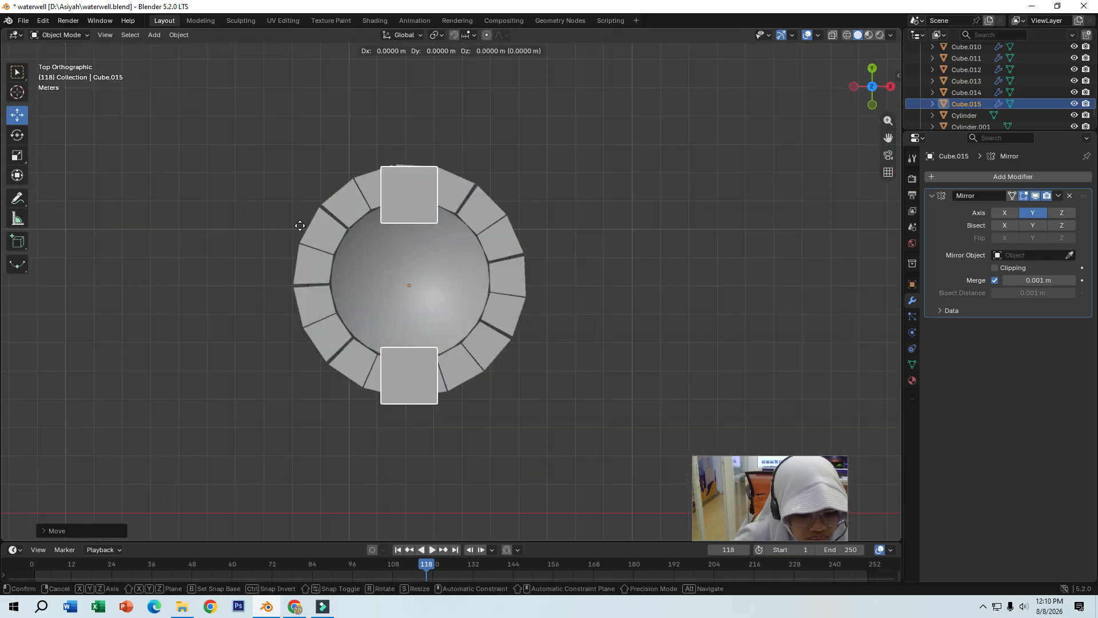
key(y)
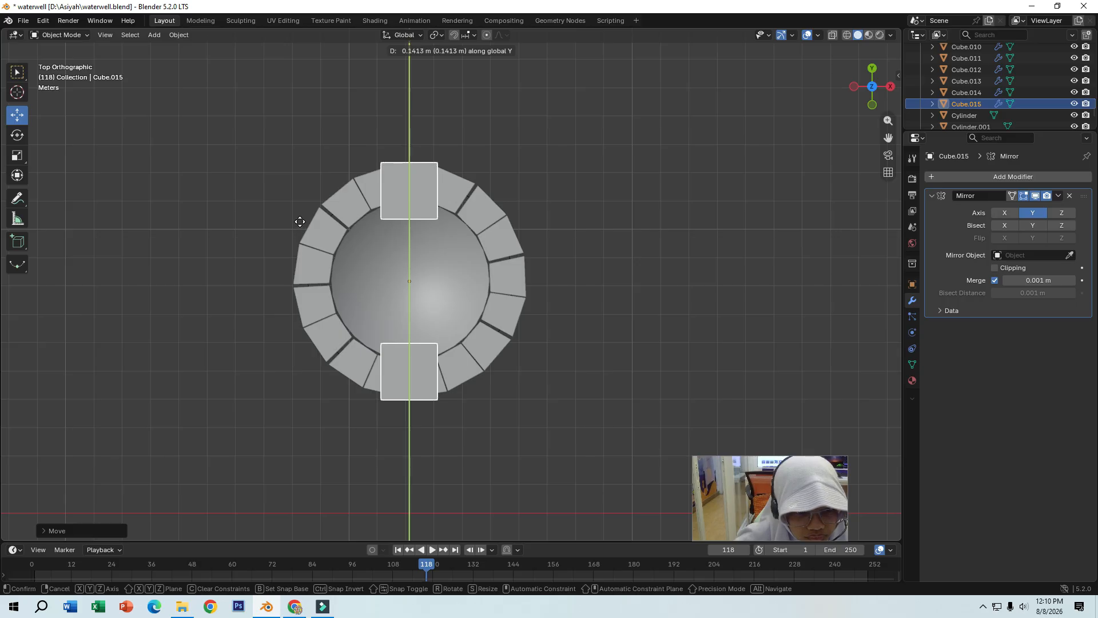
click(300, 222)
middle_drag(301, 223, 678, 181)
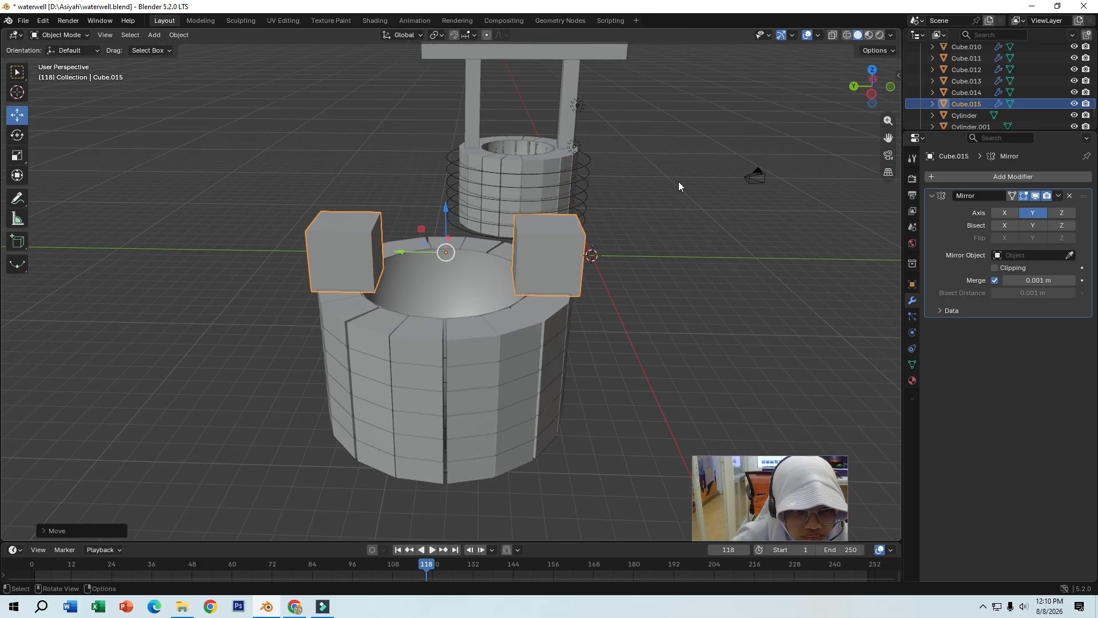
Shrink the mirrored cube pair slightly, stretch it along Z into tall posts, and scale the posts uniformly to about 0.51.
key(s)
click(653, 204)
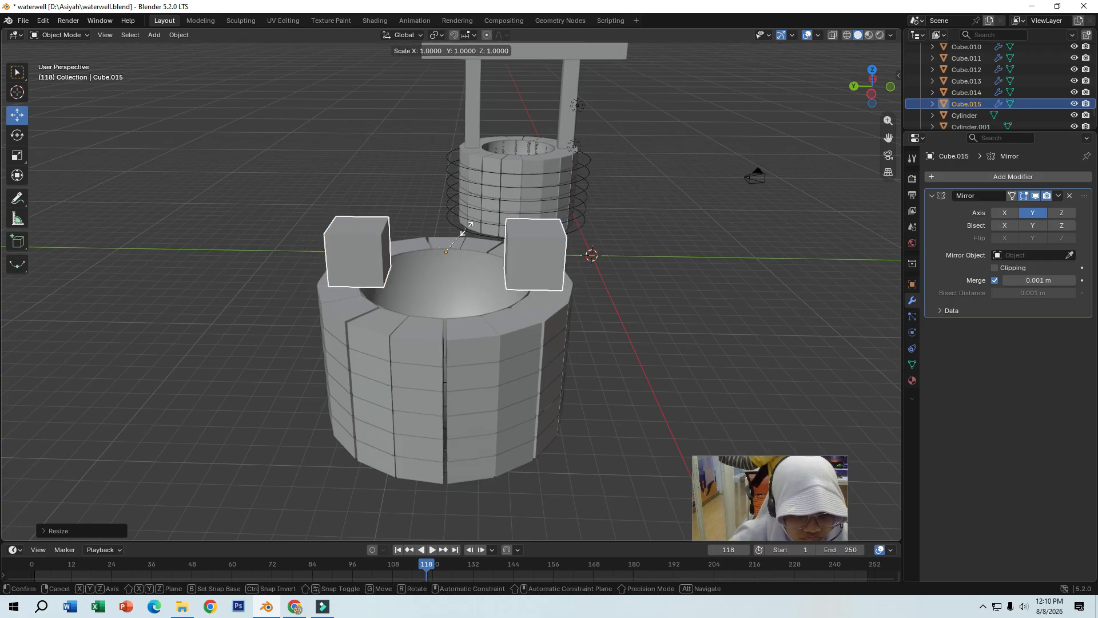
key(z)
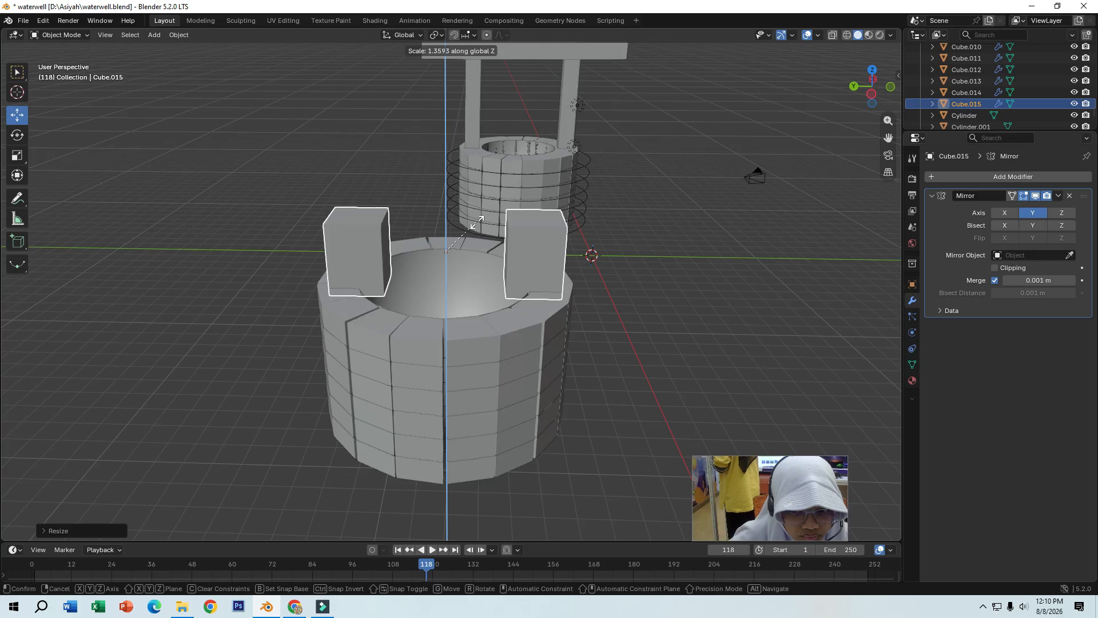
click(541, 194)
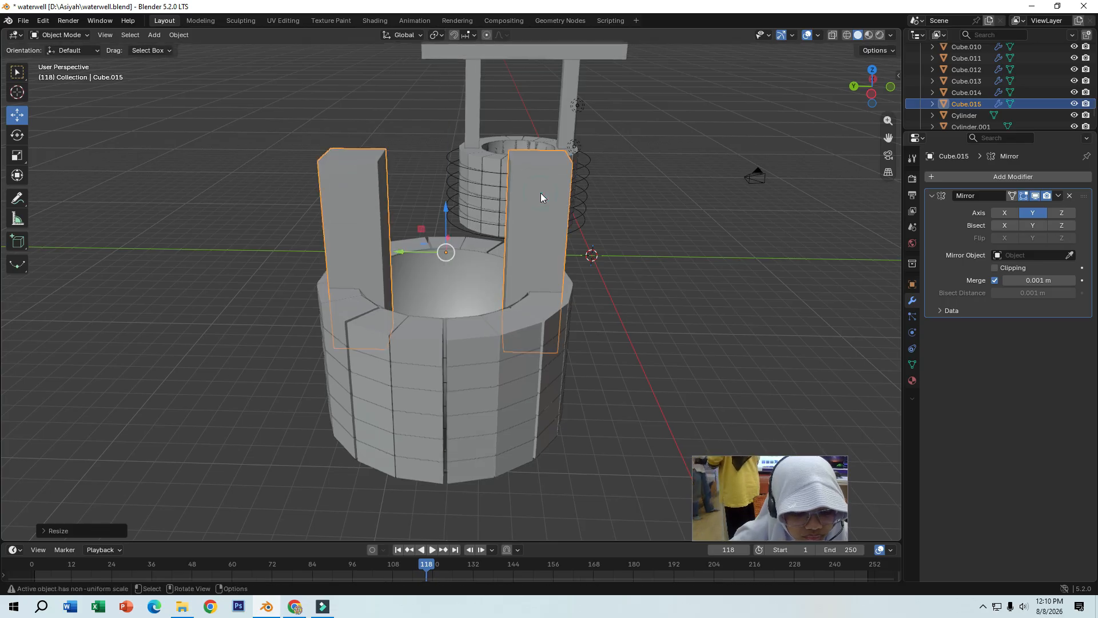
key(s)
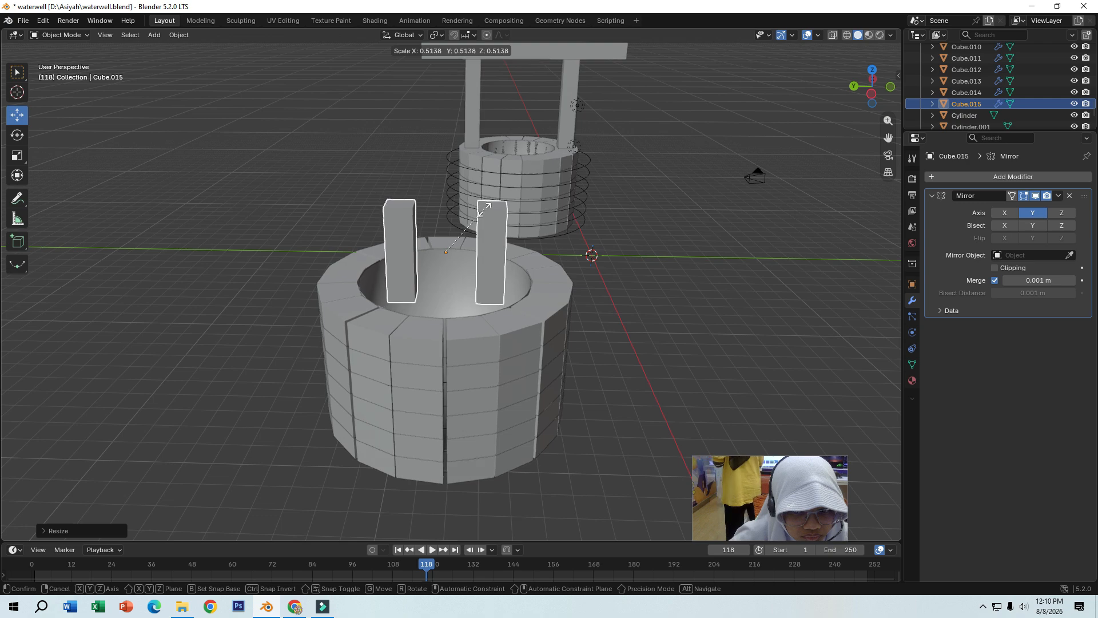
click(485, 209)
In Edit Mode, move the post geometry outward along Y until both posts sit over the brick rim, and return to Object Mode.
middle_drag(485, 209, 408, 211)
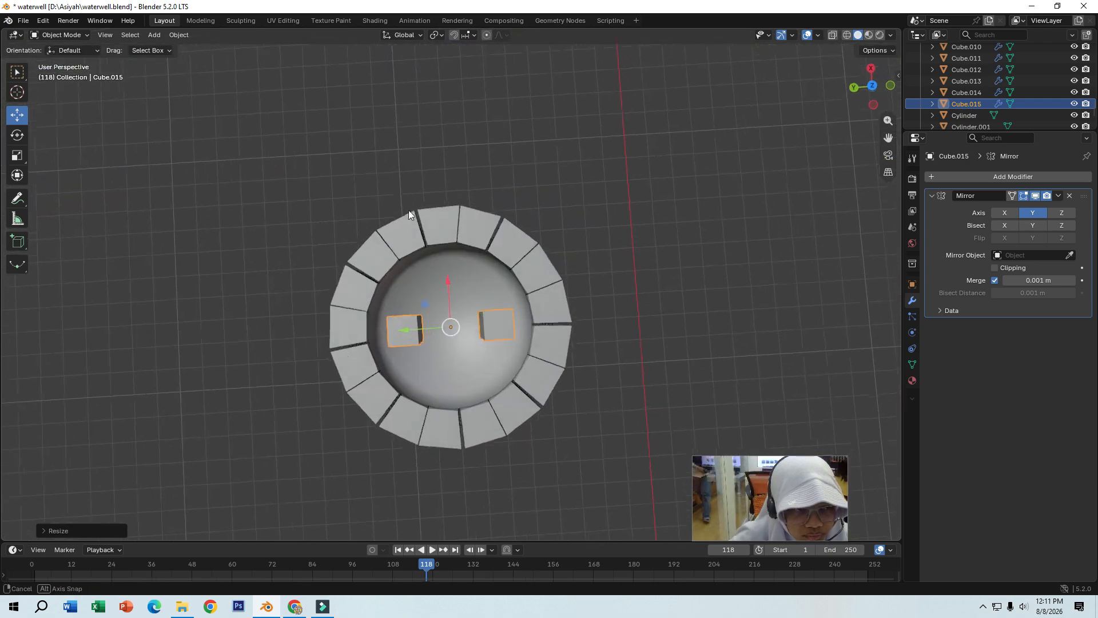
click(66, 34)
click(65, 61)
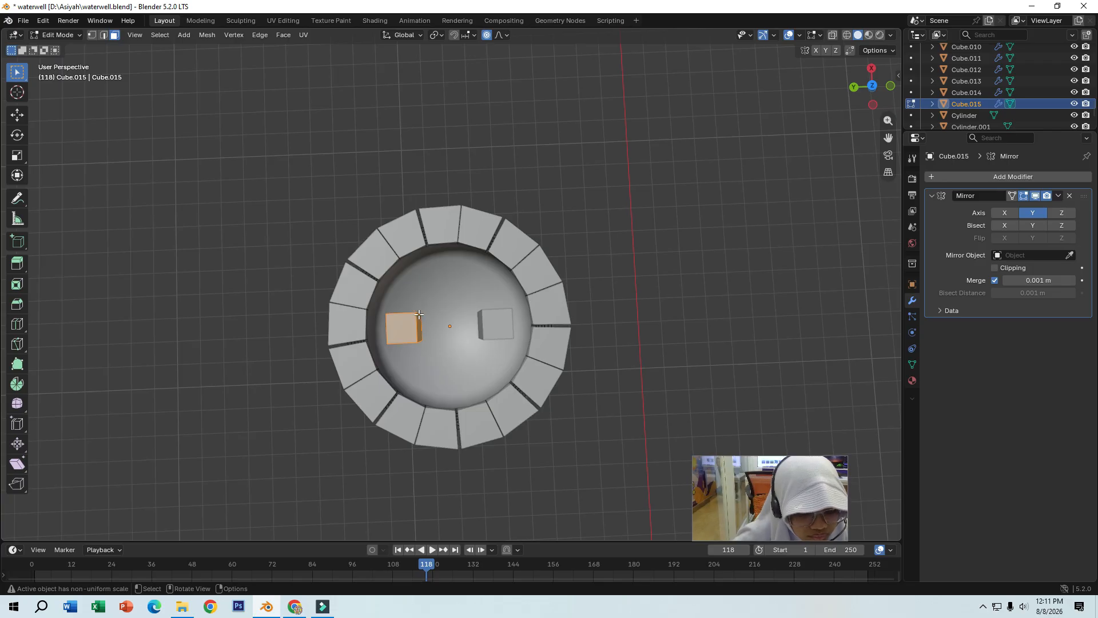
key(g)
key(z)
key(y)
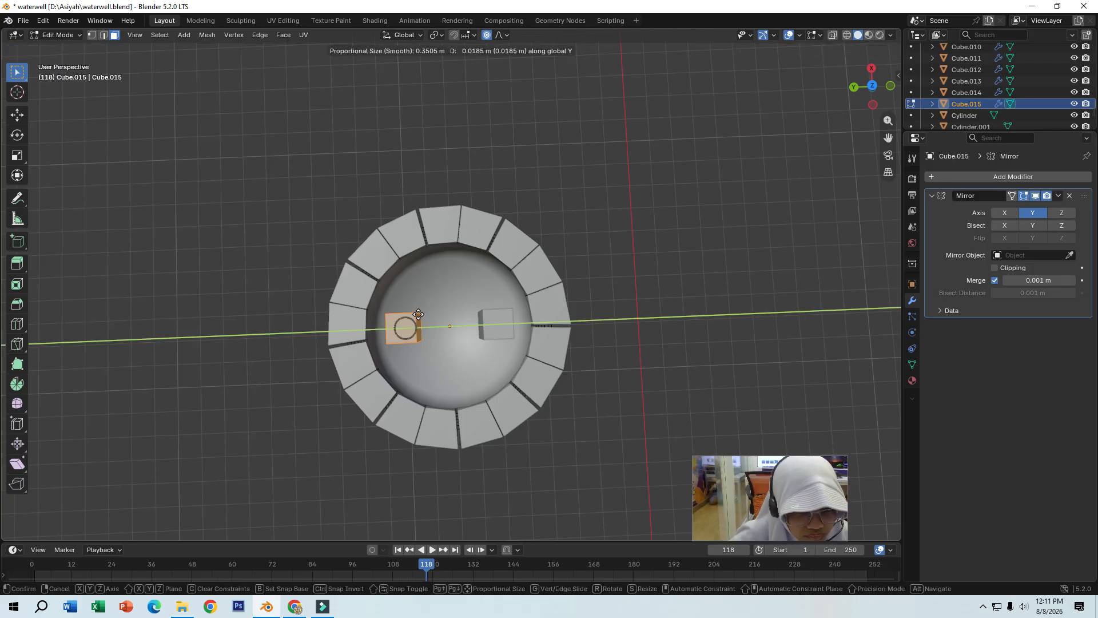
click(357, 311)
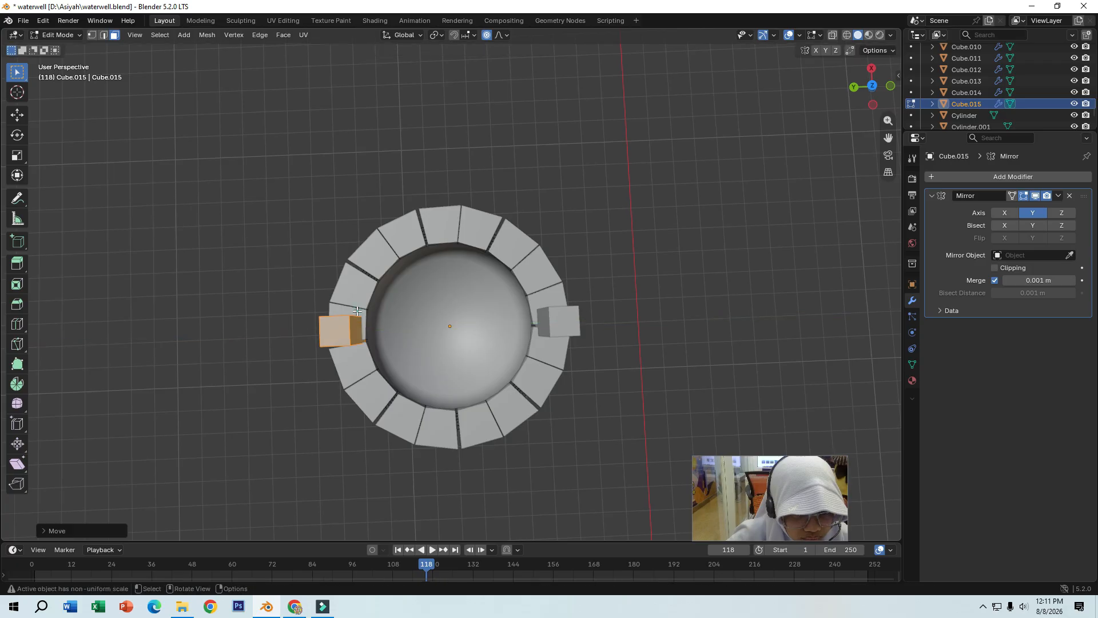
middle_drag(357, 311, 435, 257)
click(873, 72)
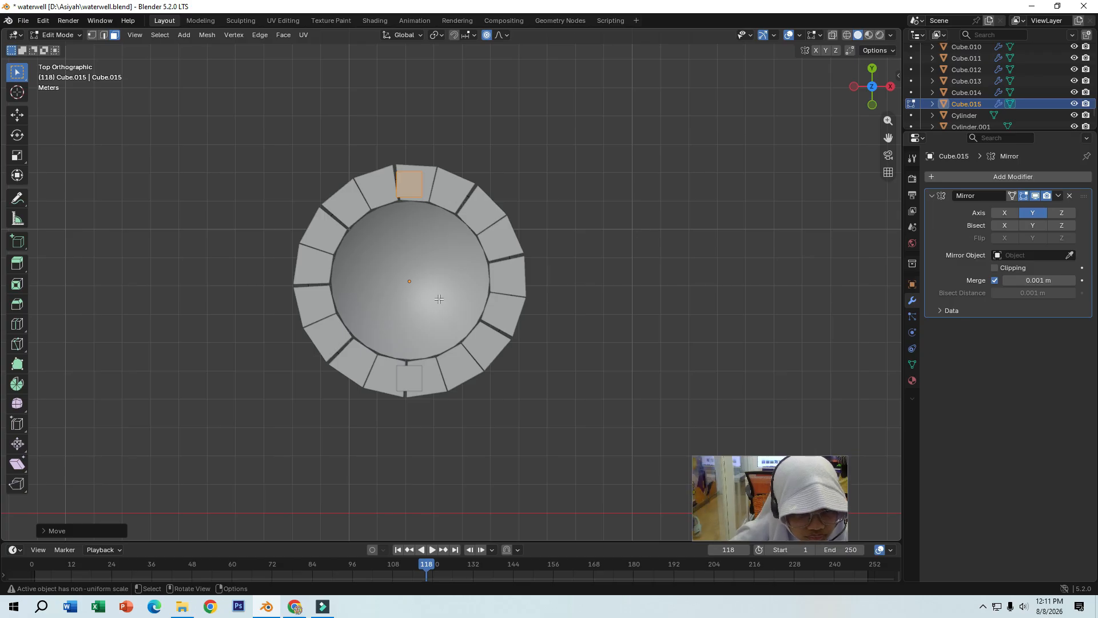
click(49, 36)
click(53, 50)
Stretch the two posts taller along Z and raise them about 1.77 m so their bases rest on the rim.
middle_drag(454, 314, 589, 218)
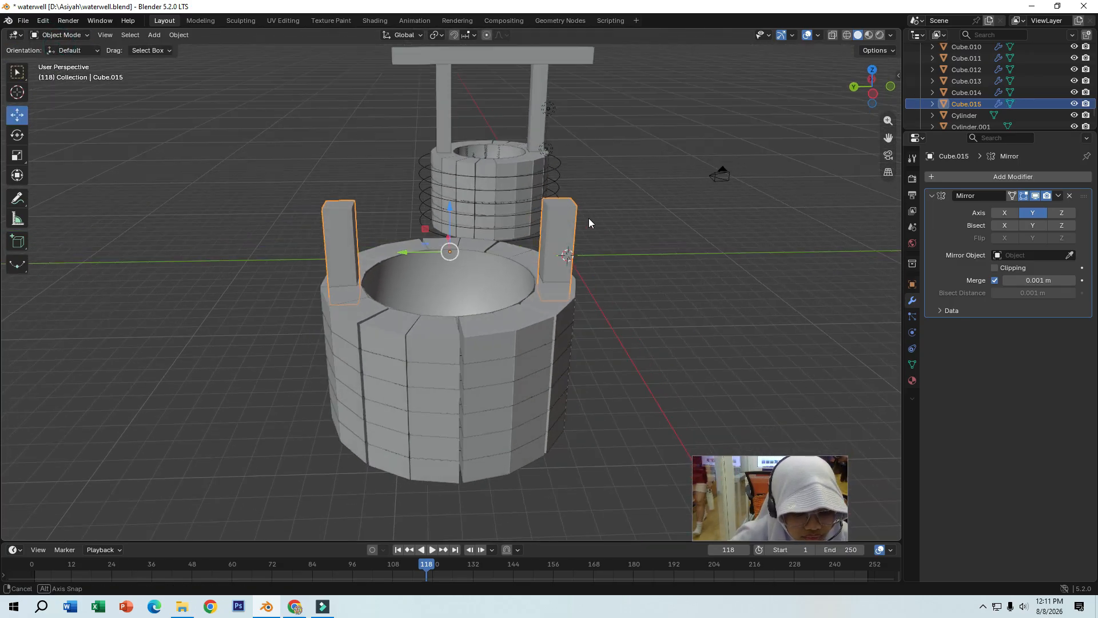
key(s)
key(z)
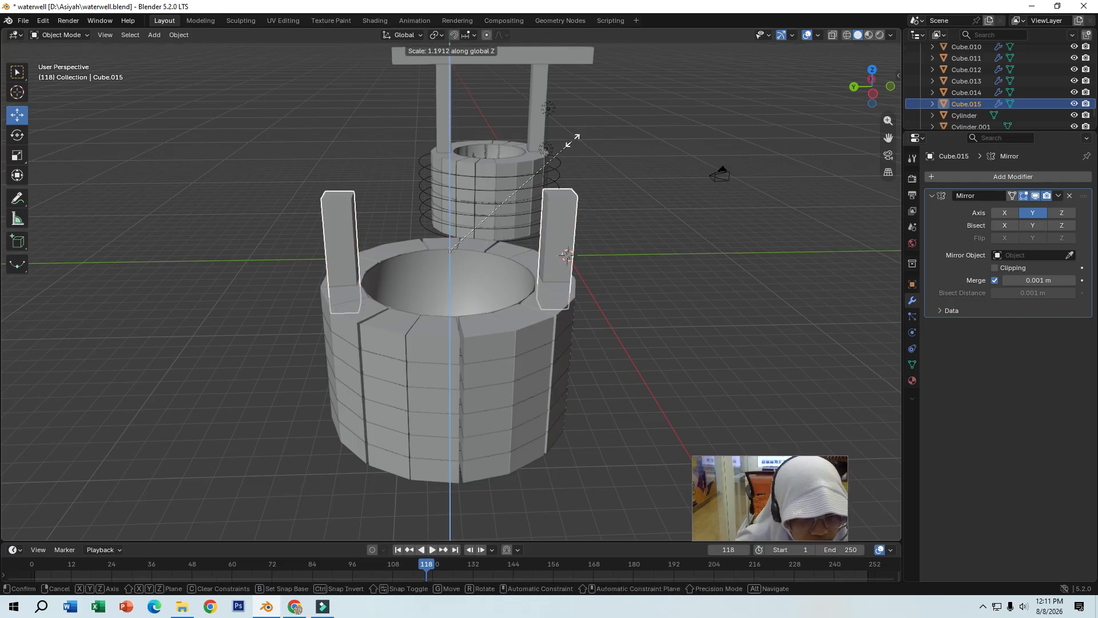
click(608, 59)
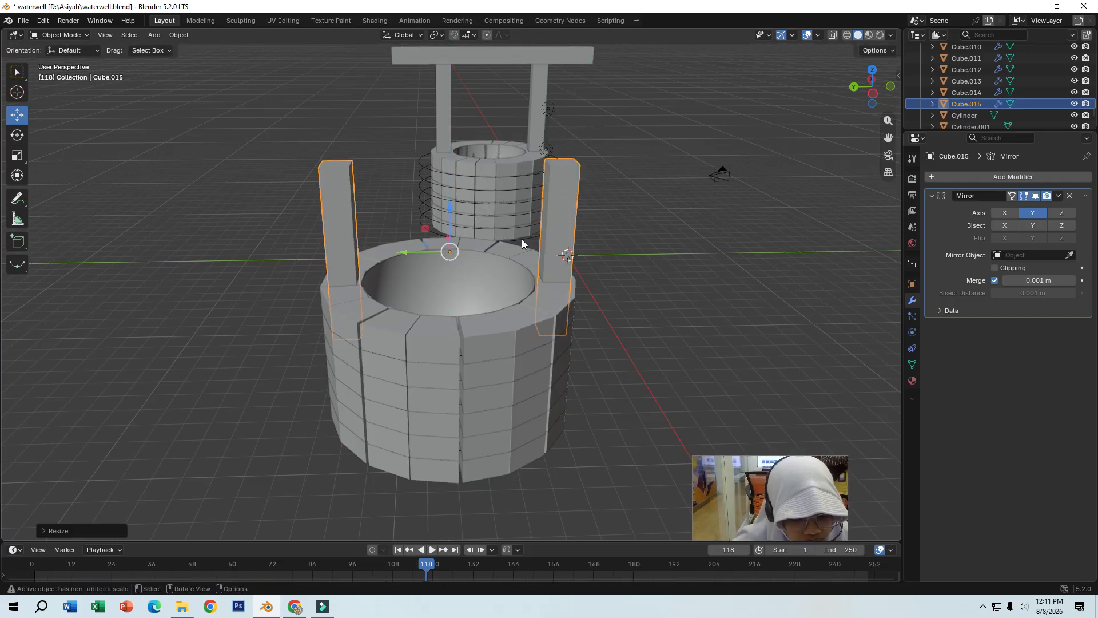
key(g)
key(z)
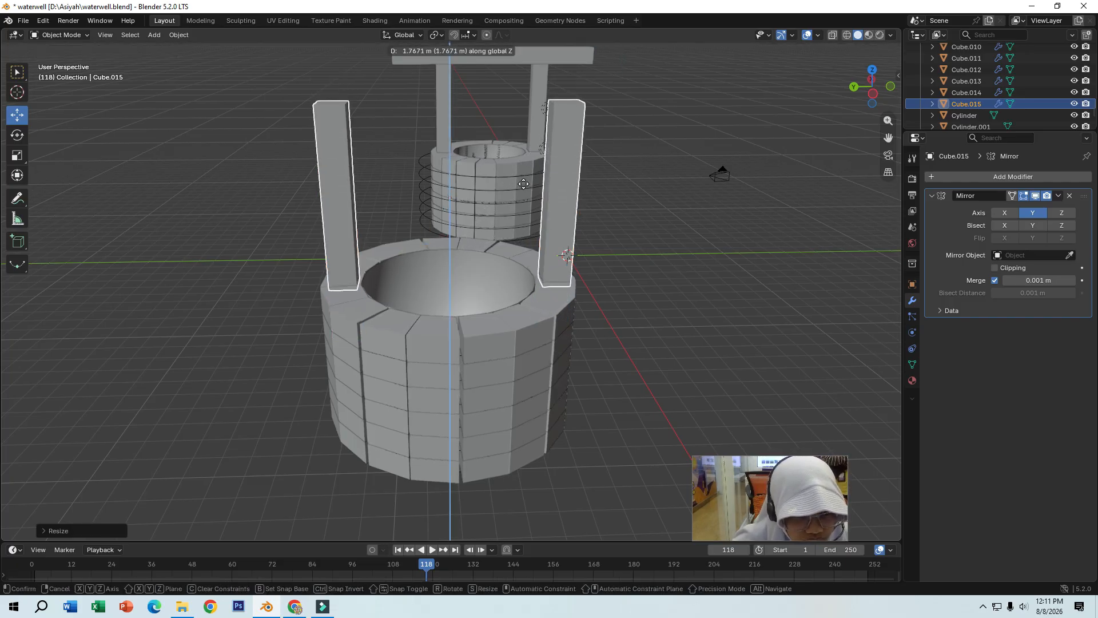
click(523, 184)
Add a new cube and move it from the origin to a spot above the posts of the new well.
middle_drag(523, 185, 421, 239)
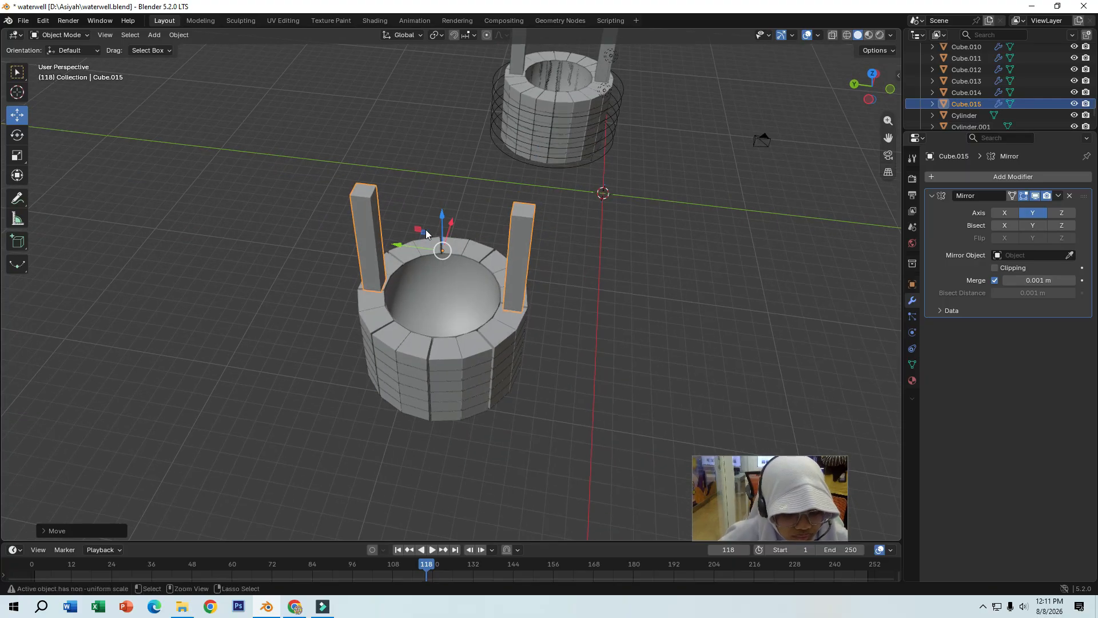
click(593, 262)
middle_drag(356, 251, 472, 234)
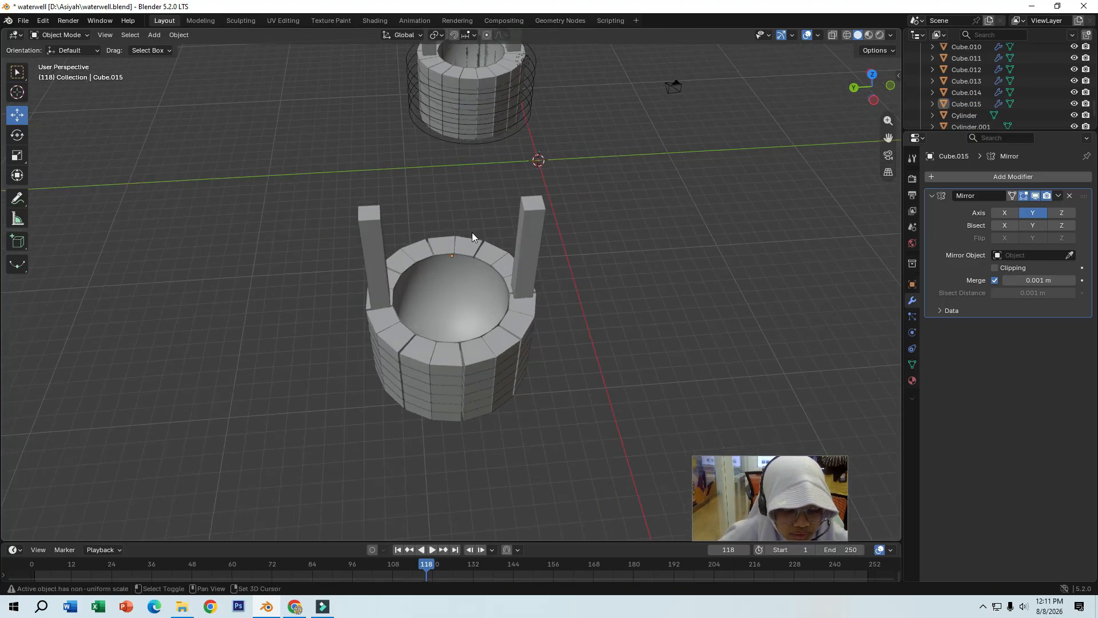
key(shift+a)
mouse_move(465, 232)
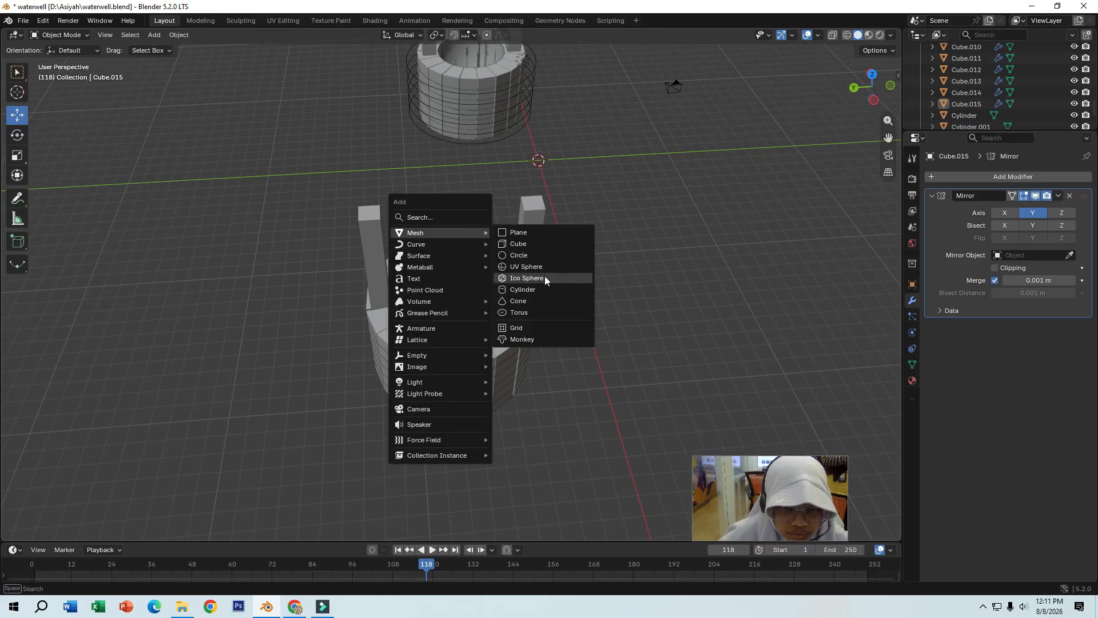
click(523, 244)
middle_drag(698, 321, 660, 271)
key(g)
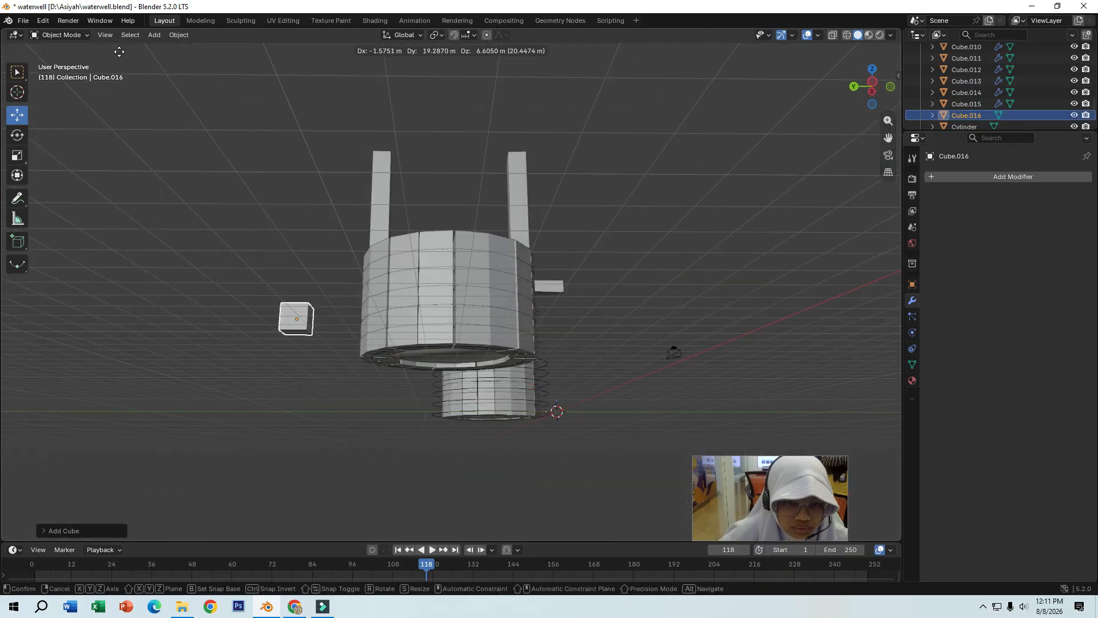
click(493, 389)
middle_drag(578, 420, 650, 336)
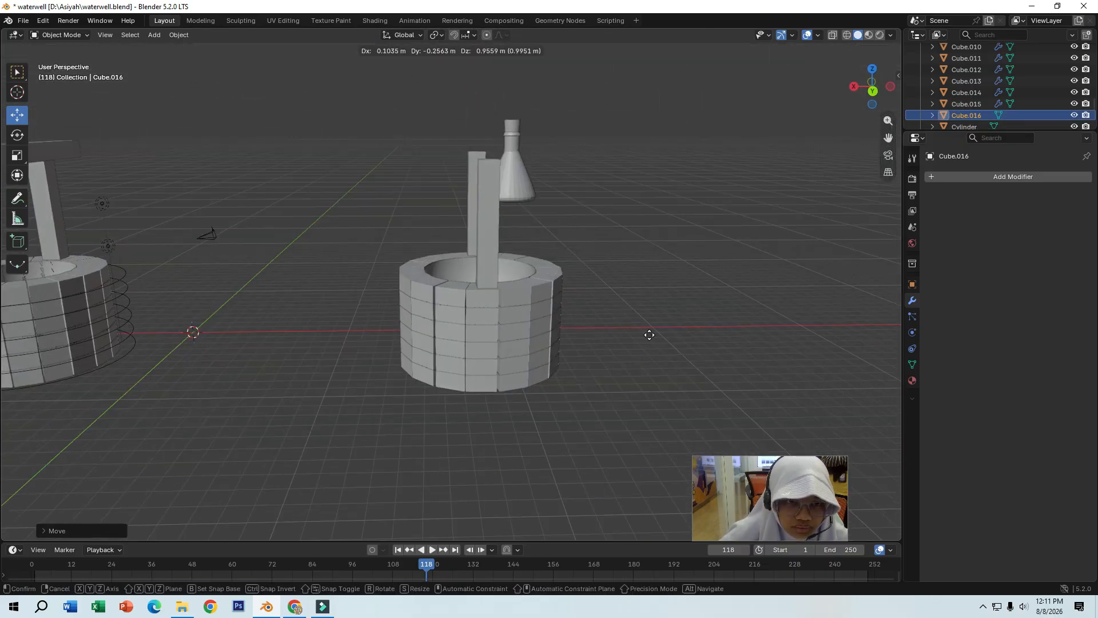
key(g)
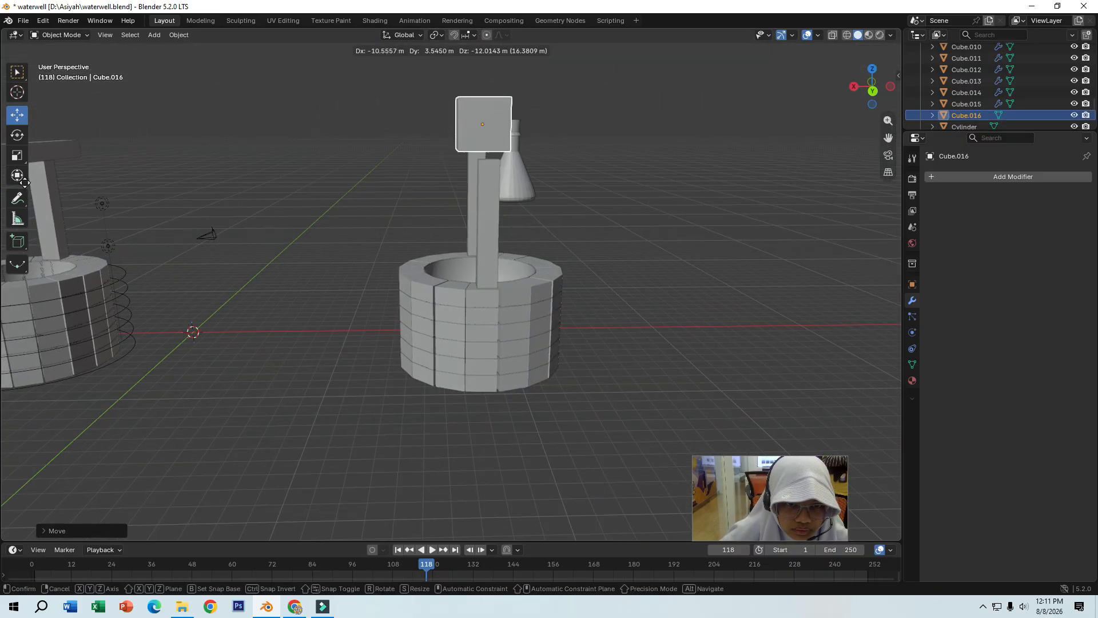
click(29, 191)
Move the new cube along Y to midway between the posts and scale it down to near the post thickness.
middle_drag(638, 212, 590, 201)
key(g)
key(x)
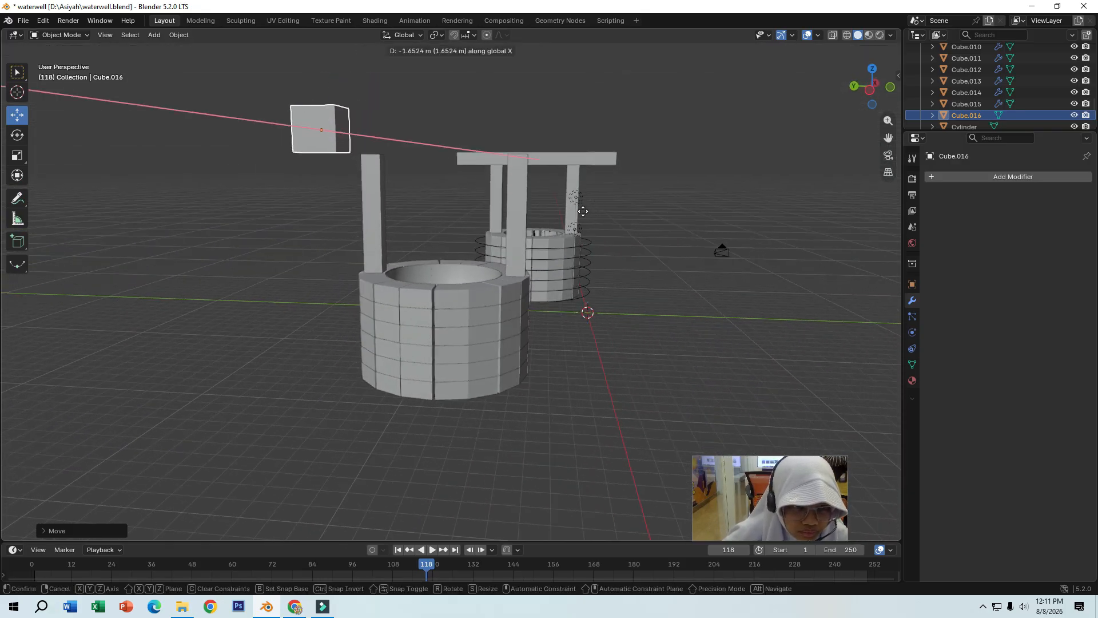
key(y)
click(709, 220)
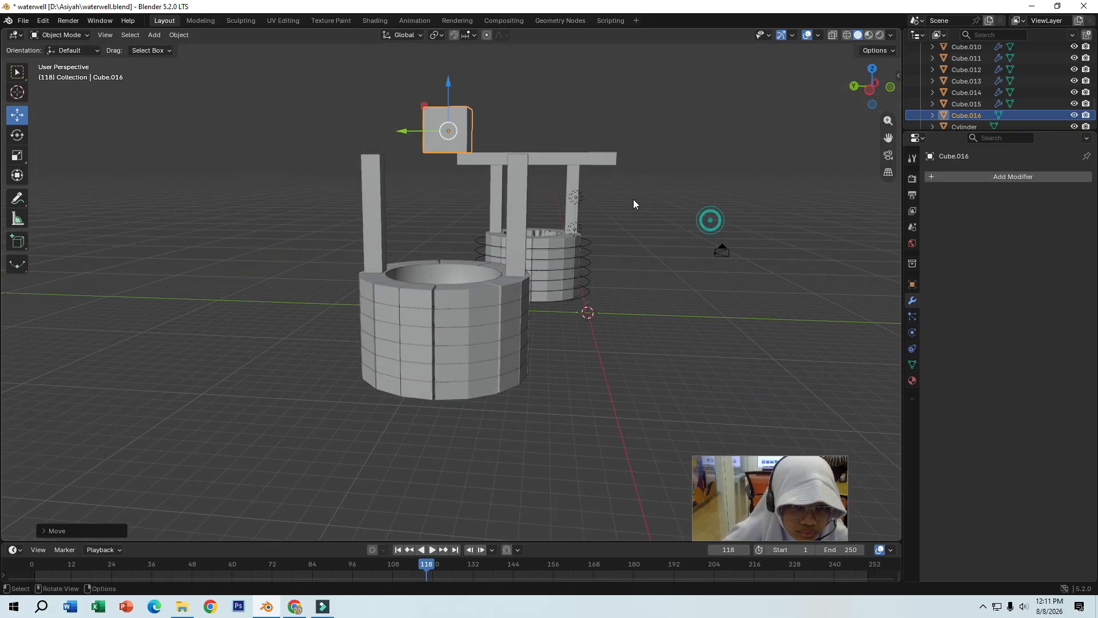
middle_drag(633, 199, 650, 194)
key(s)
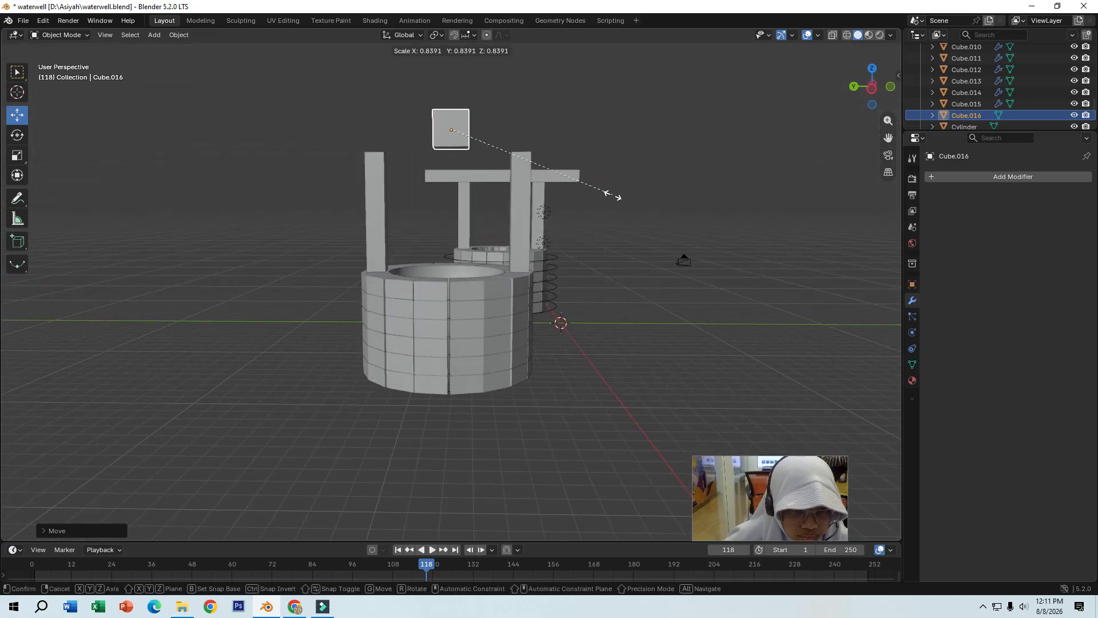
click(529, 197)
In the top view, align the cube with the two posts by moving it about -0.24 m along X.
middle_drag(535, 206, 539, 304)
scroll(539, 304, down, 1)
click(875, 88)
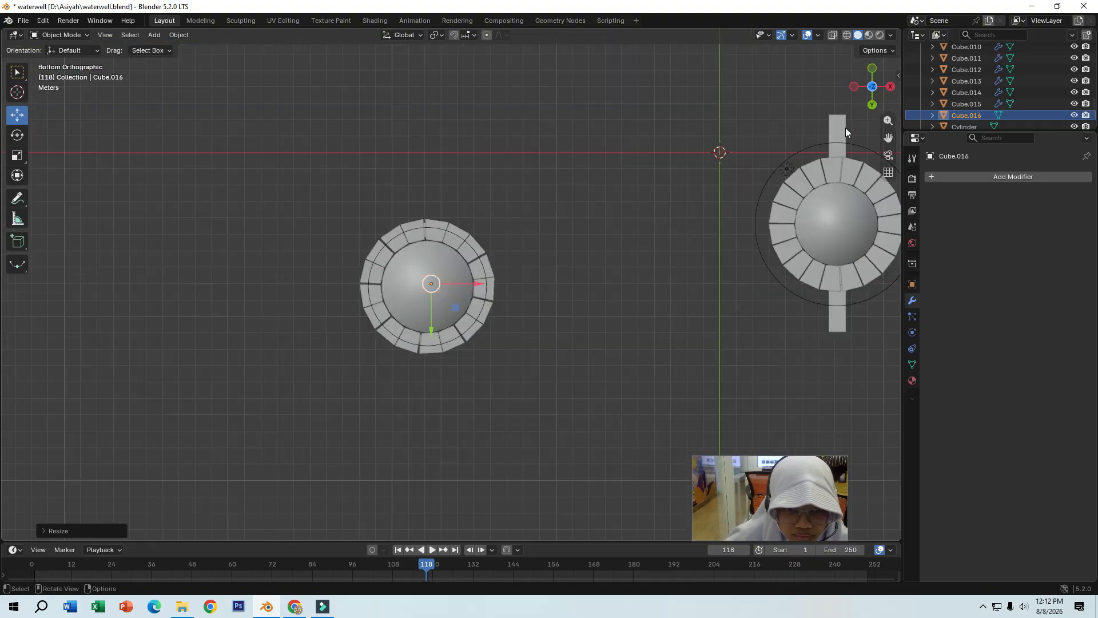
click(885, 90)
click(874, 71)
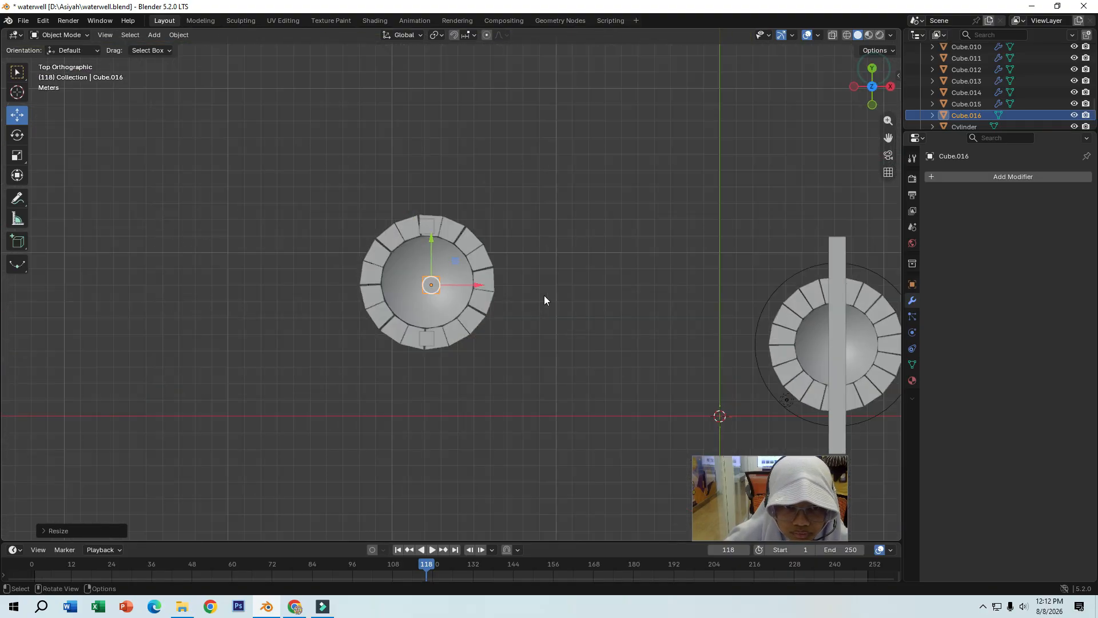
scroll(495, 305, up, 2)
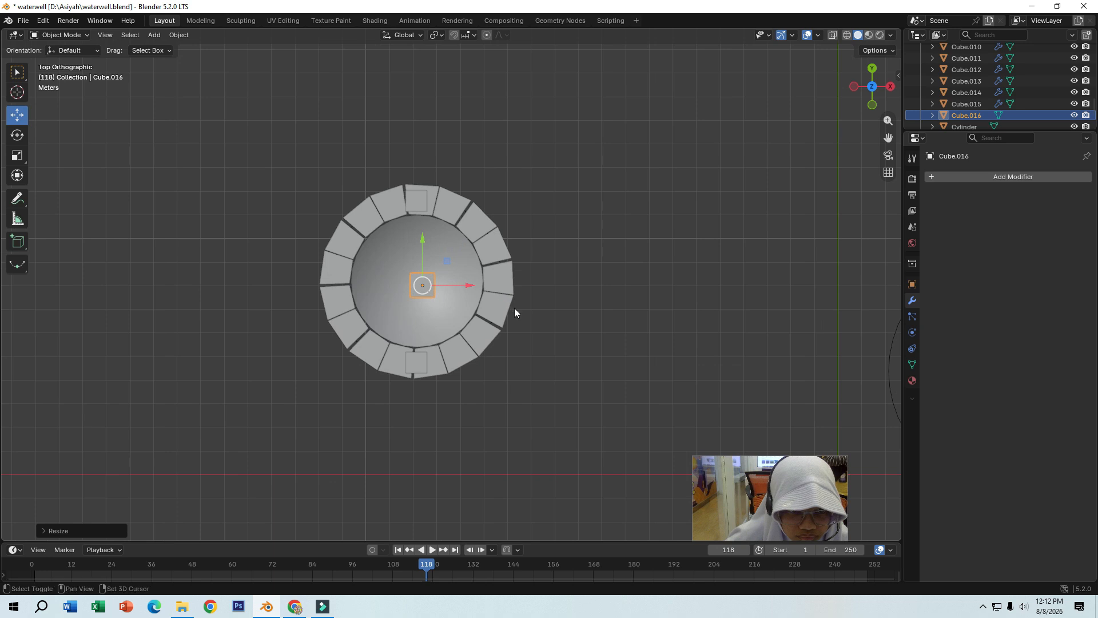
shift+middle_drag(539, 326, 553, 343)
key(g)
key(x)
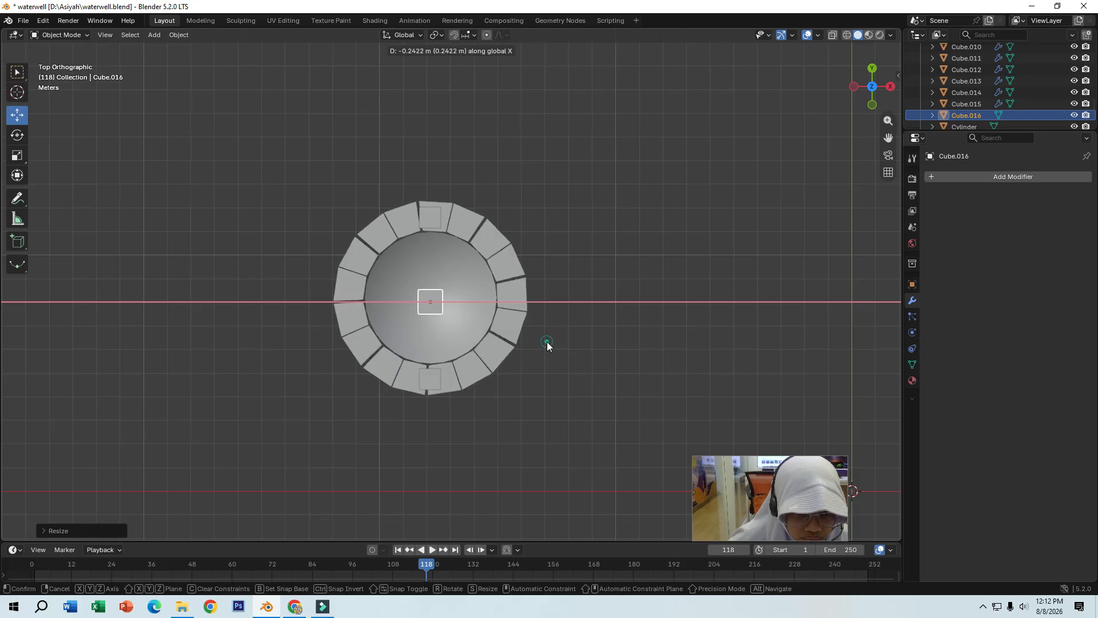
click(547, 341)
Stretch the cube along Y about 13 times into a beam overhanging both posts, and centre it over the well along Y.
key(s)
key(x)
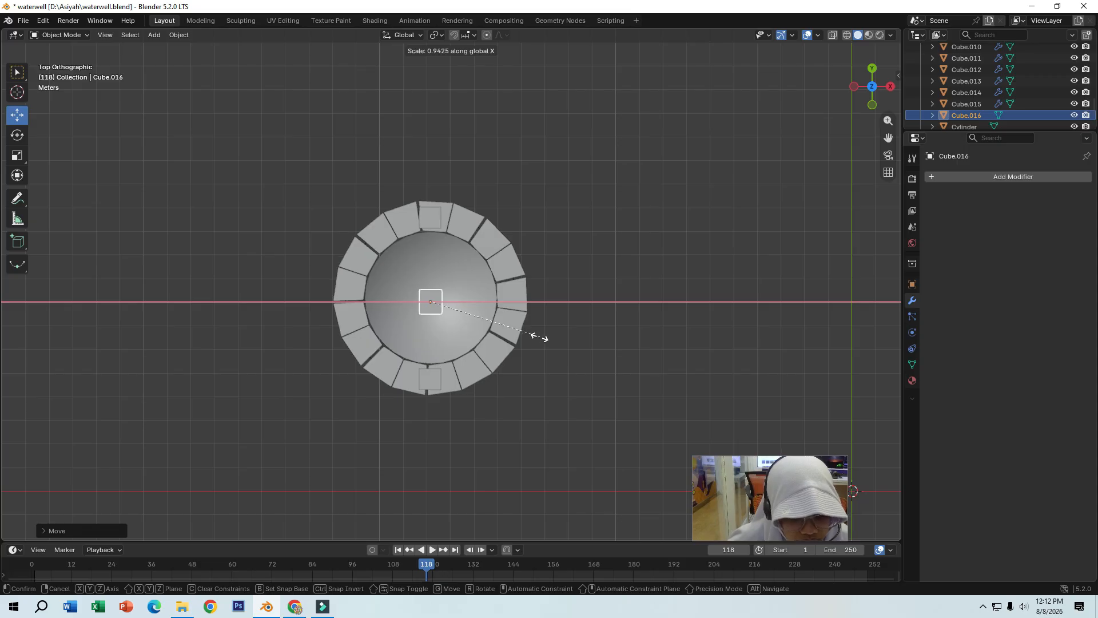
key(y)
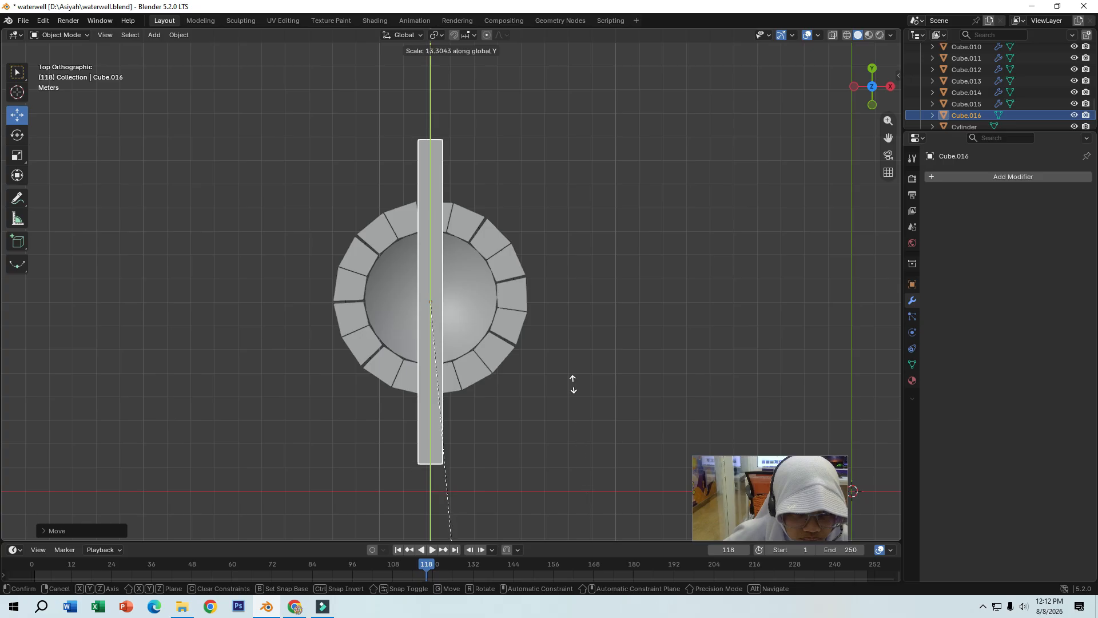
click(570, 346)
key(g)
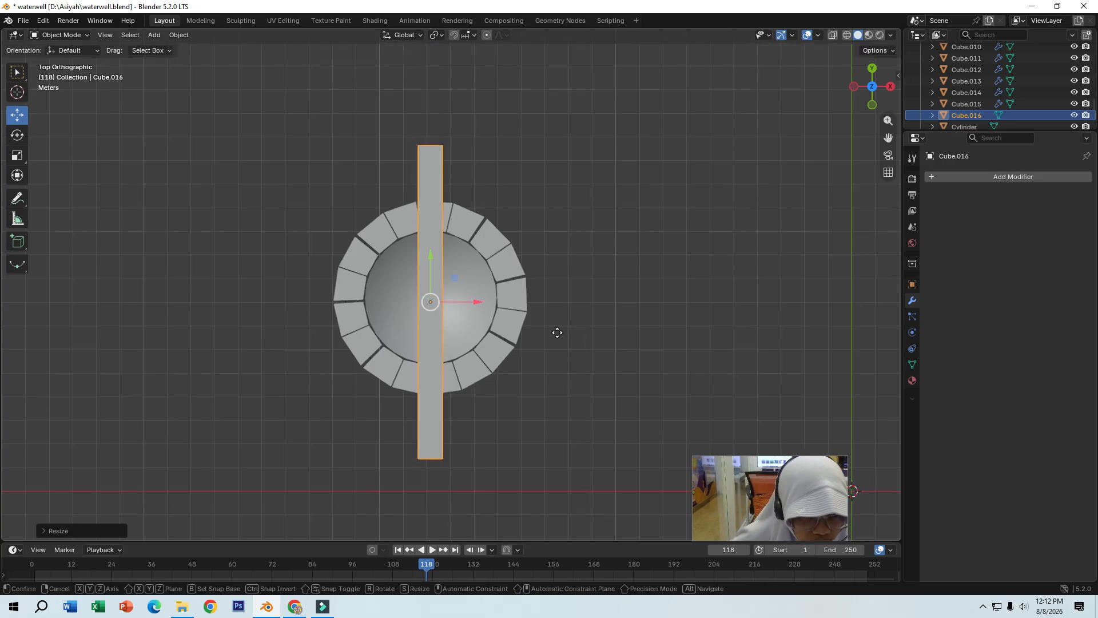
key(y)
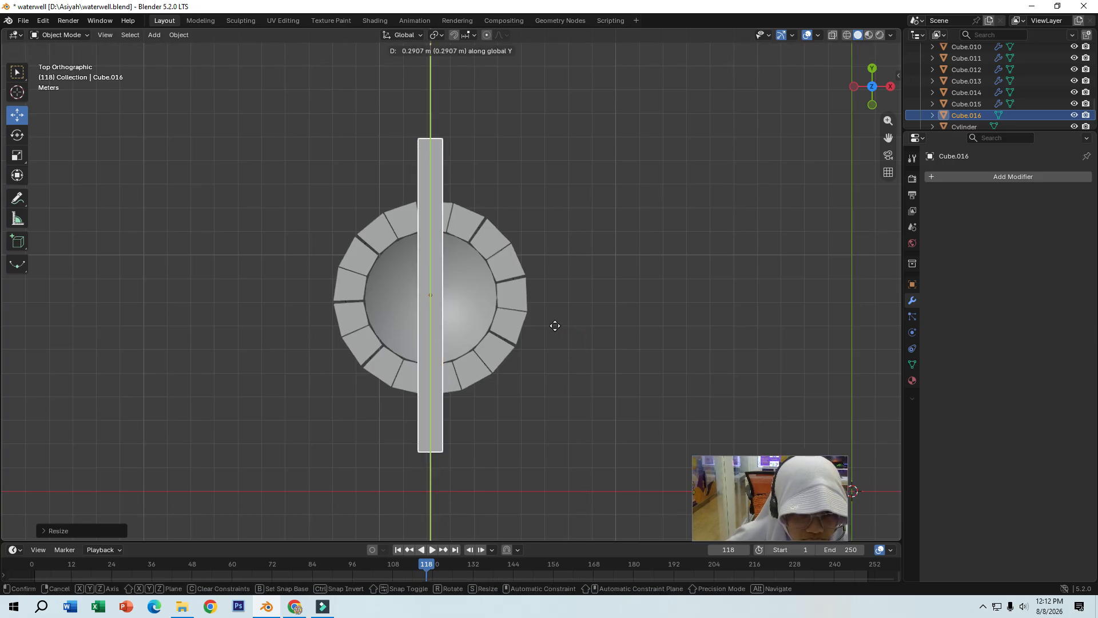
click(553, 333)
Lower the beam about 0.66 m along Z so it rests on top of both posts.
middle_drag(553, 333, 624, 197)
key(g)
key(z)
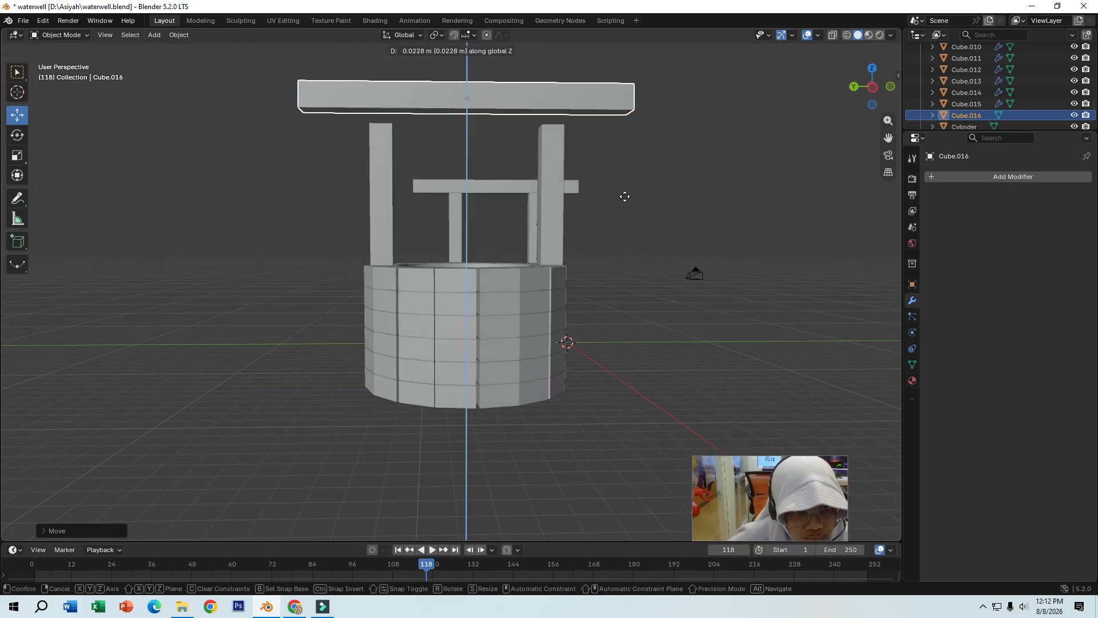
click(625, 212)
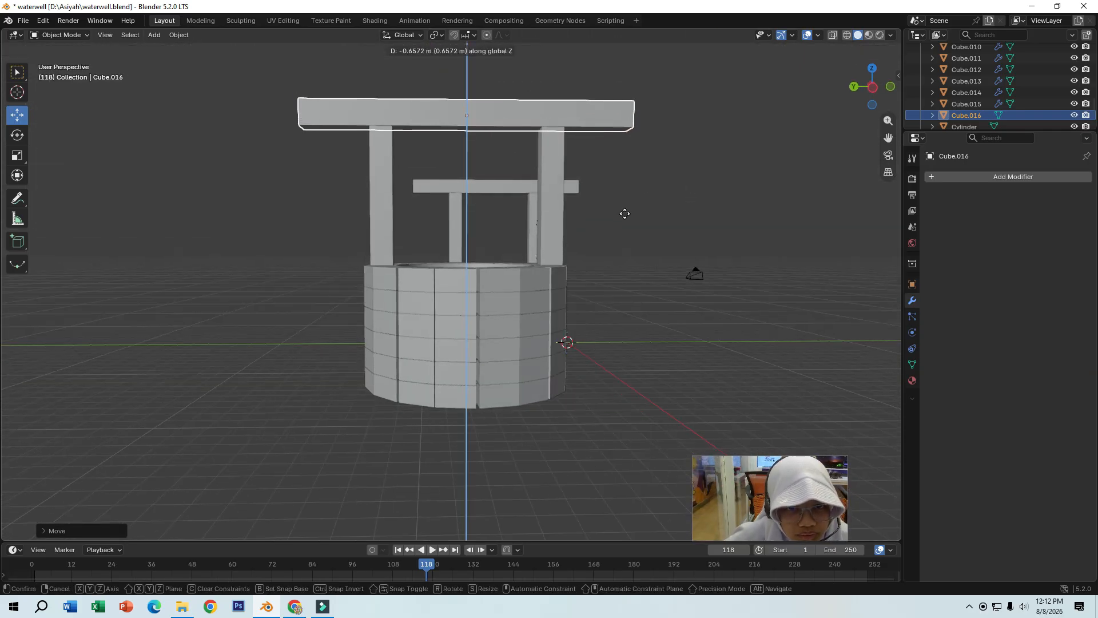
click(625, 213)
Check the finished crossbeam from several angles and switch to the Shading workspace.
scroll(654, 251, down, 4)
middle_drag(654, 252, 471, 248)
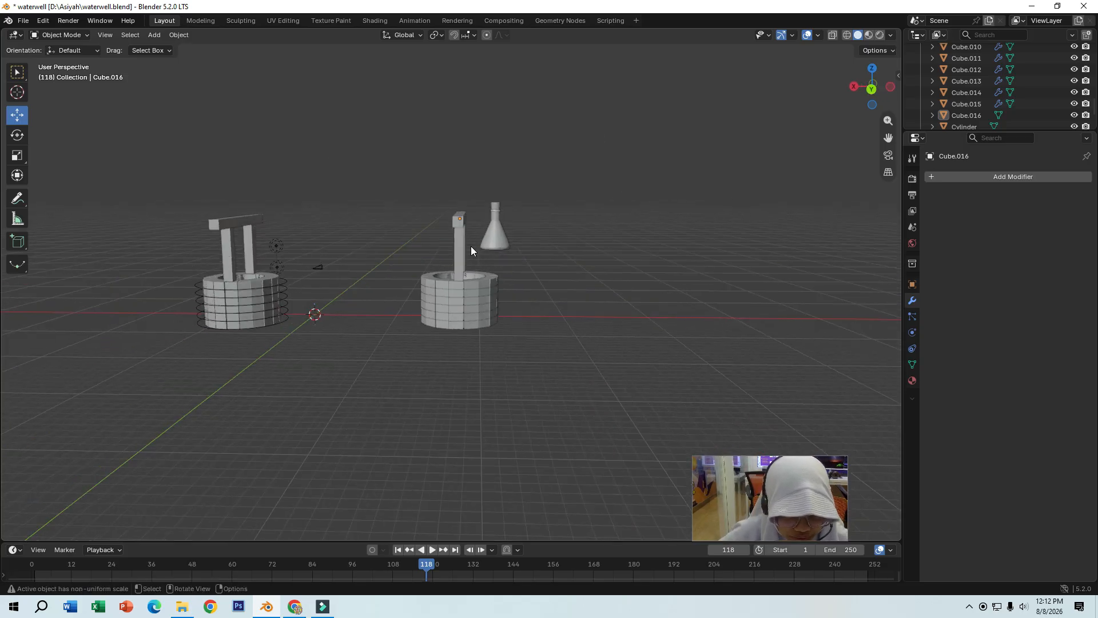
scroll(471, 247, up, 4)
middle_drag(560, 241, 510, 266)
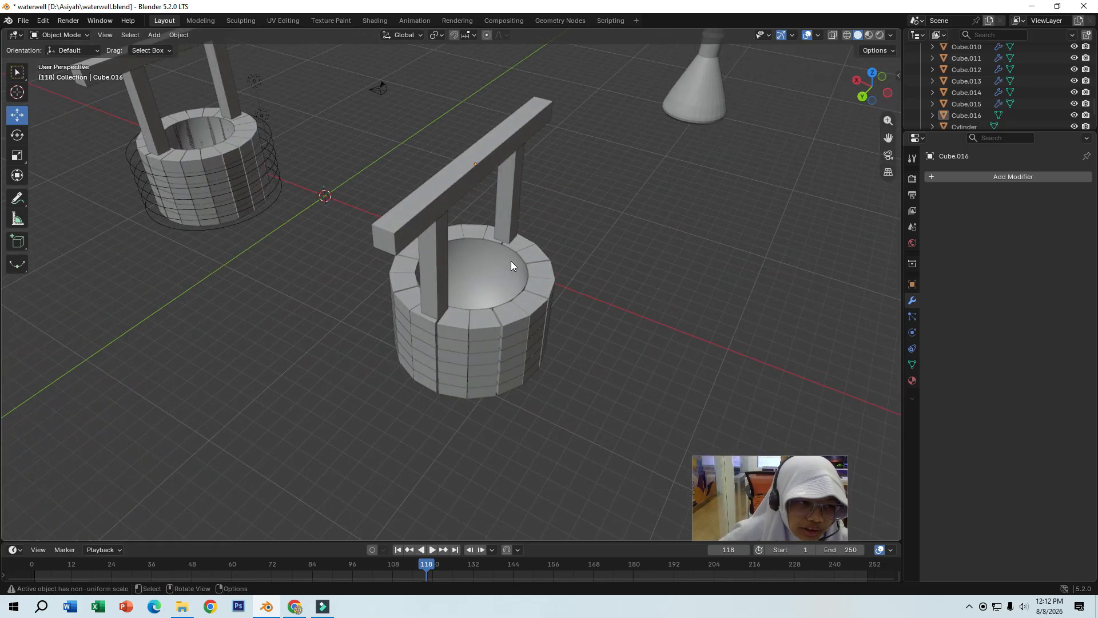
click(376, 21)
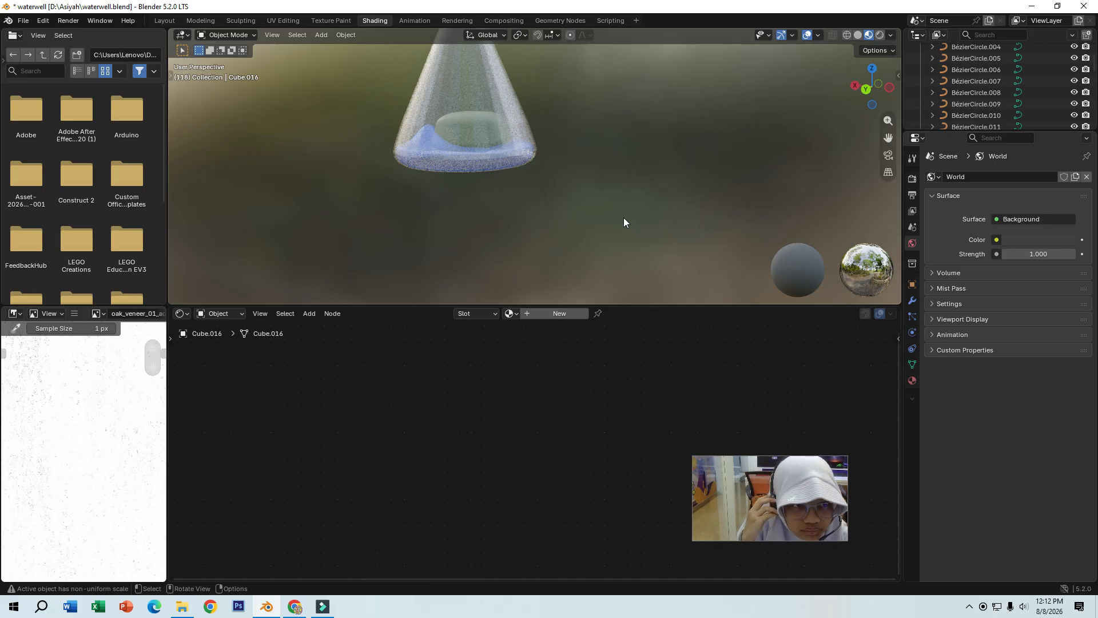
Select the well's uppermost brick ring, create a new material for it, and frame its nodes.
middle_drag(623, 219, 677, 145)
middle_drag(610, 159, 406, 74)
scroll(430, 94, up, 1)
click(427, 132)
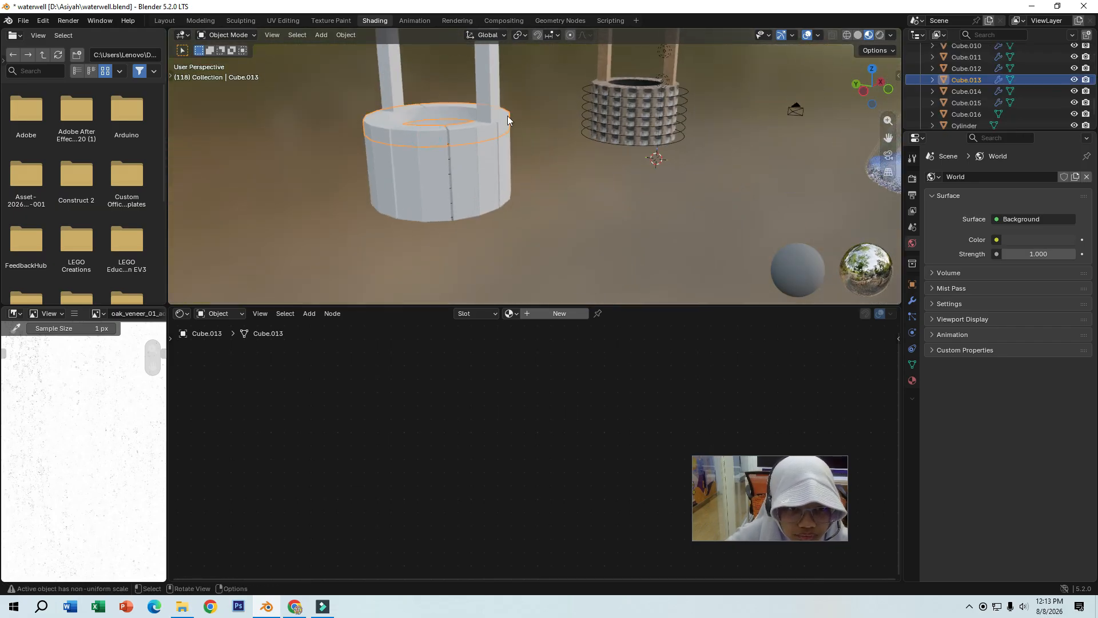
middle_drag(507, 116, 887, 260)
click(556, 315)
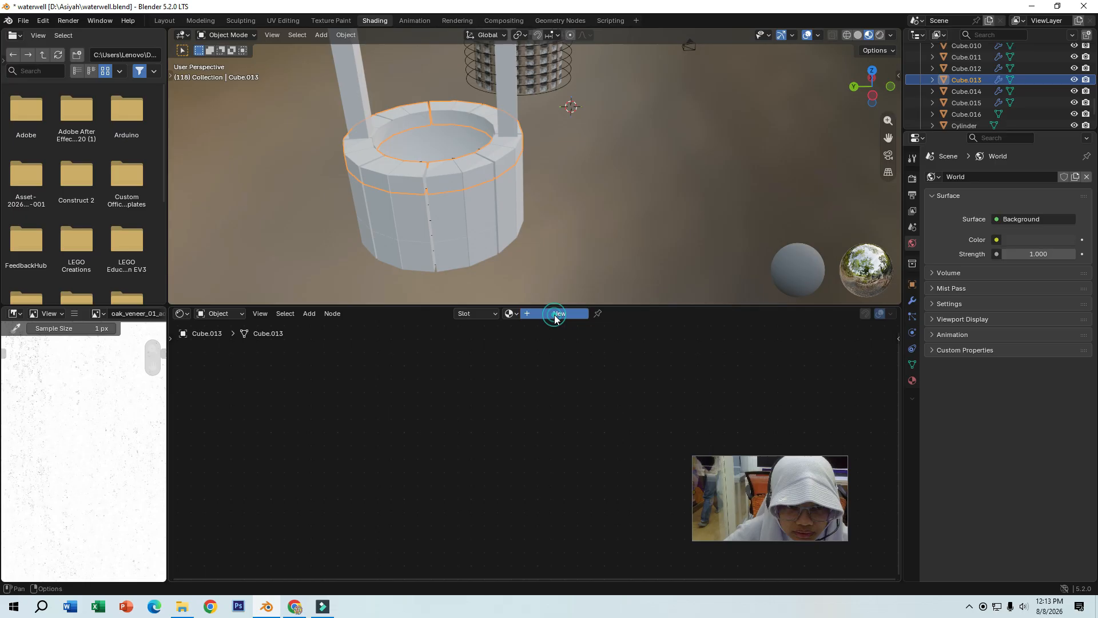
key(Home)
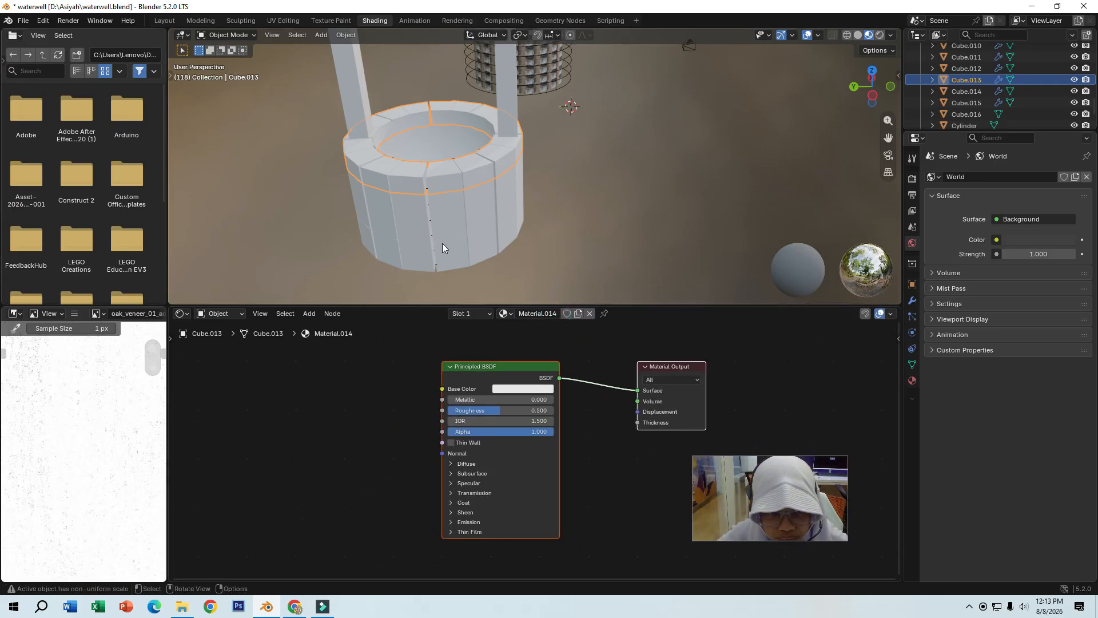
Switch to File Explorer and open the textures folder inside mixed_brick_wall_4k.blend.
click(182, 608)
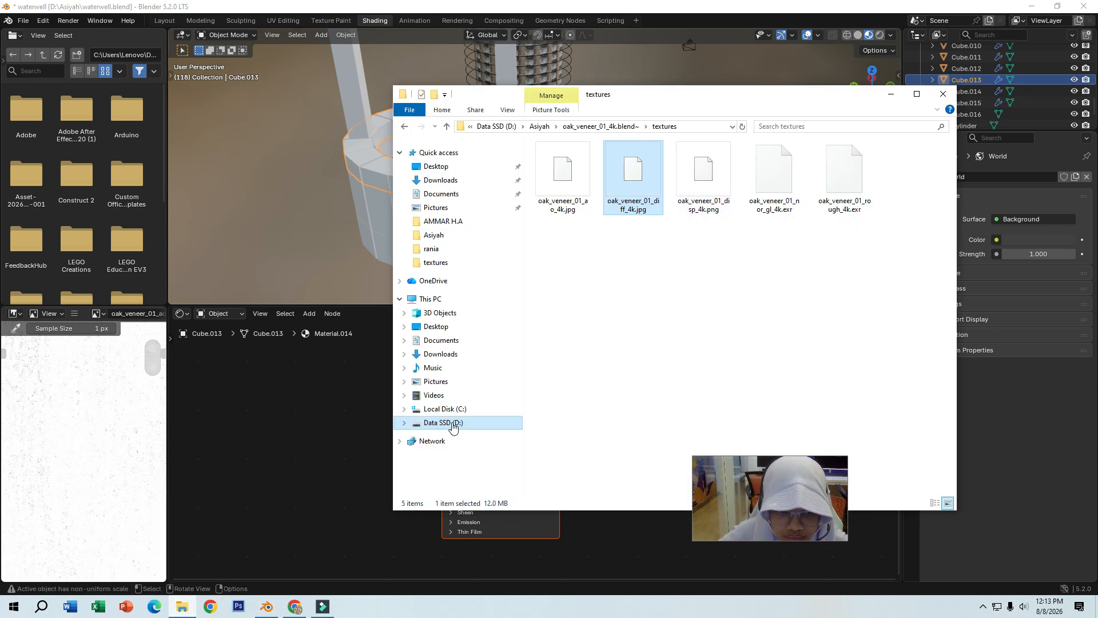
click(455, 235)
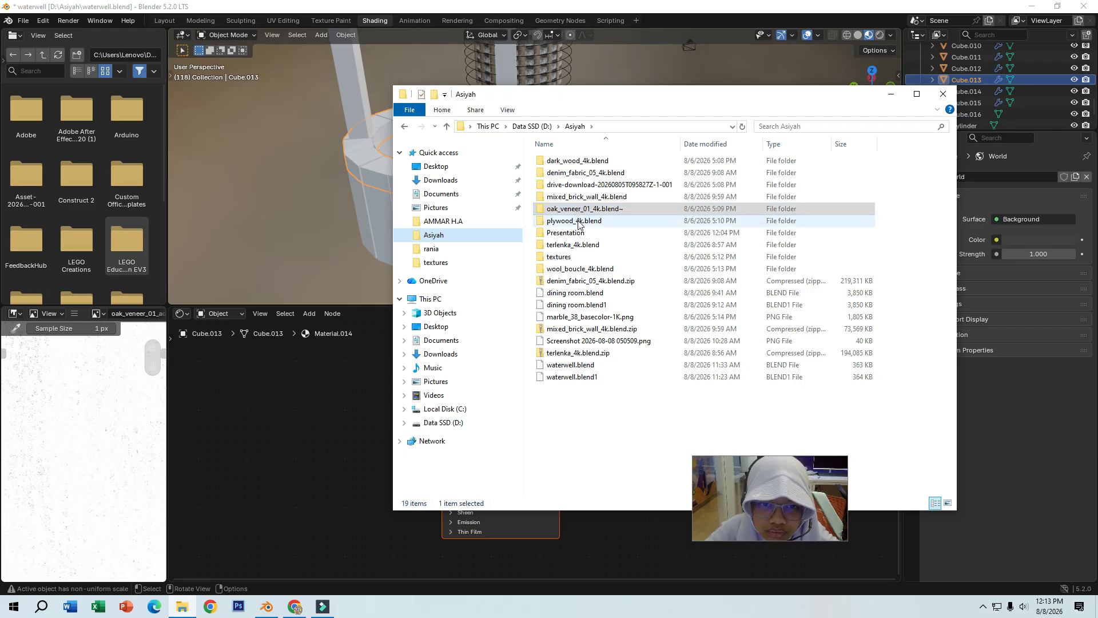
double_click(589, 197)
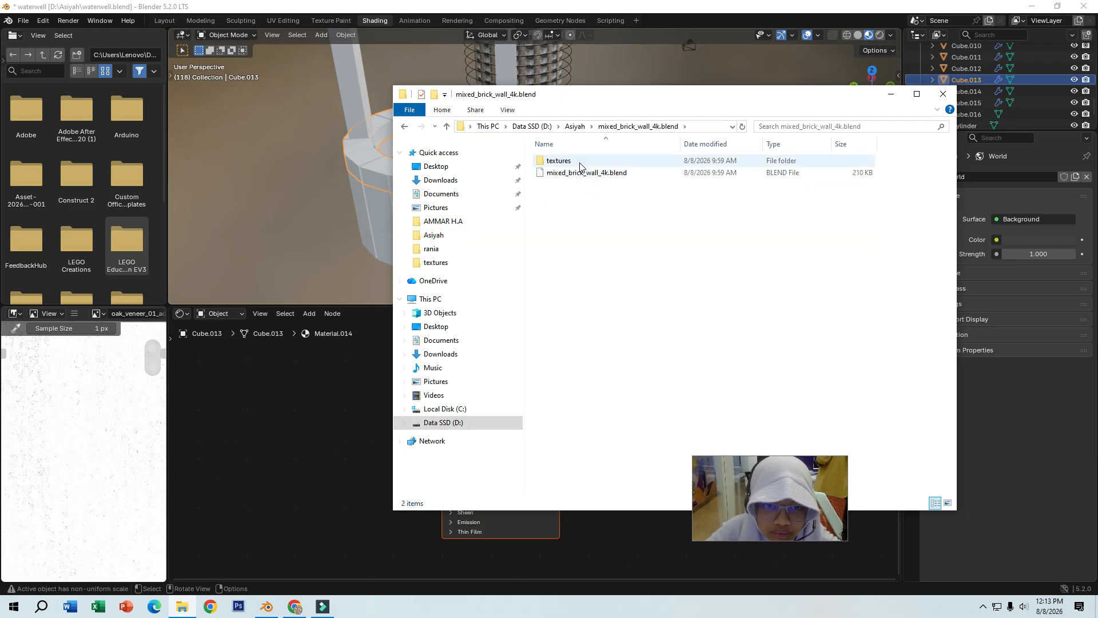
double_click(558, 161)
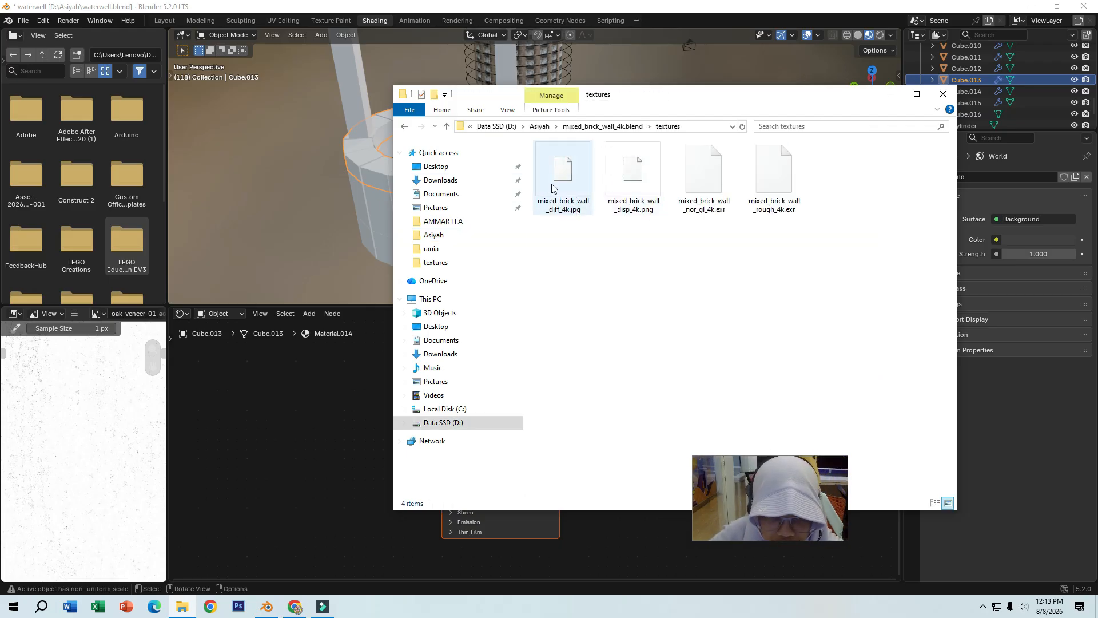
Bring mixed_brick_wall_diff_4k.jpg, mixed_brick_wall_nor_gl_4k.exr and mixed_brick_wall_rough_4k.exr into the Blender material as image nodes, and close the file window.
drag(552, 188, 308, 438)
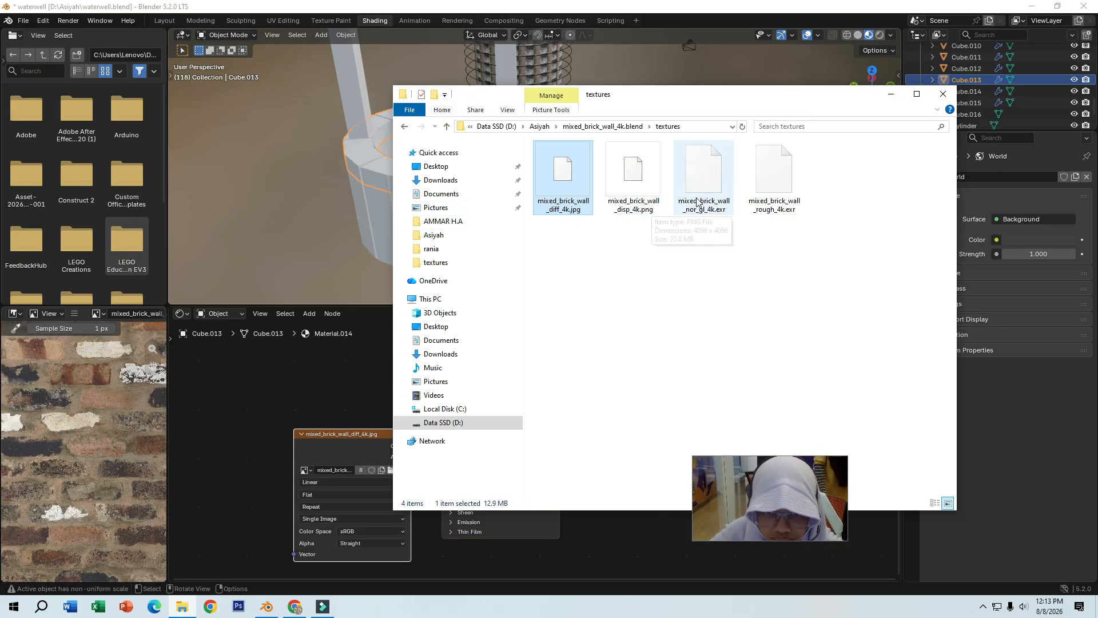
click(727, 165)
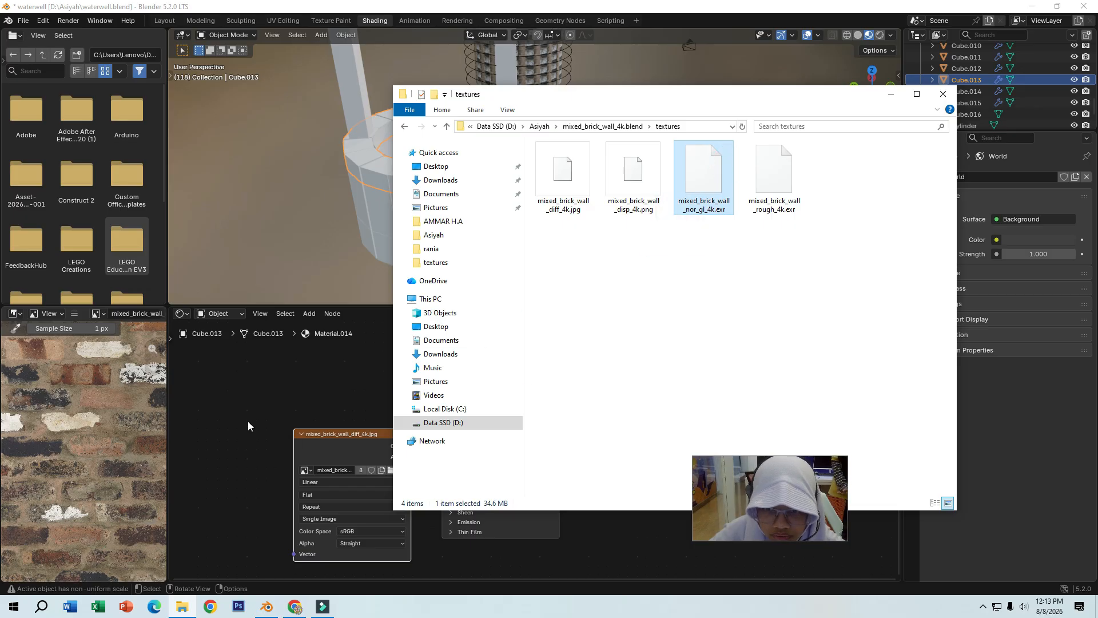
drag(787, 188, 283, 399)
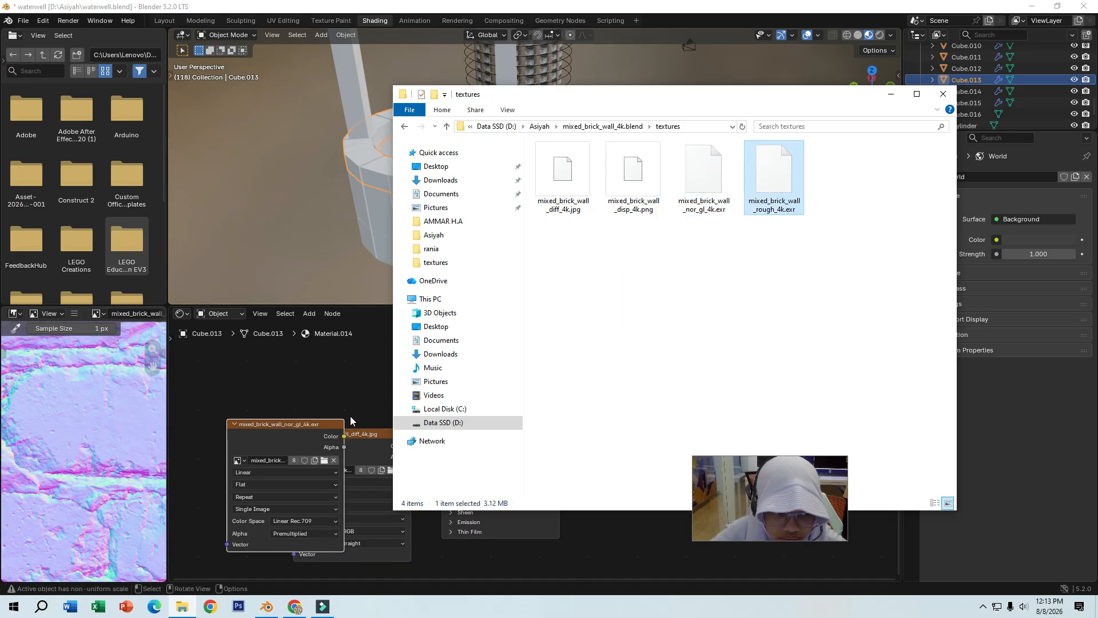
drag(350, 421, 350, 421)
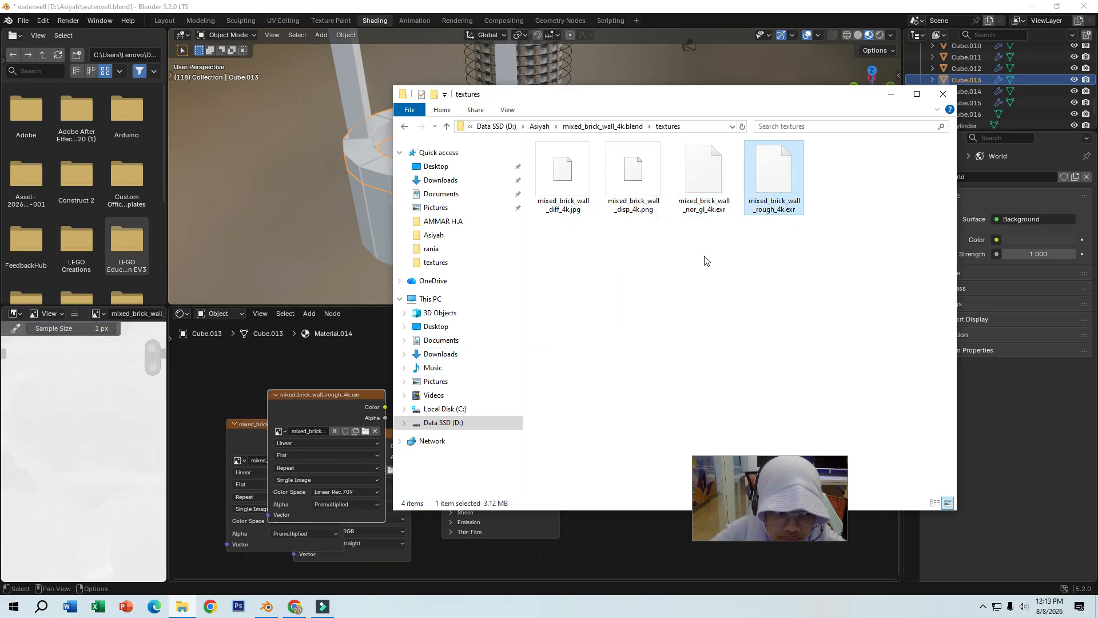
click(943, 94)
Link the rough texture's Color output to the Principled BSDF's Roughness and move that texture node clear of the others.
middle_drag(329, 403, 514, 435)
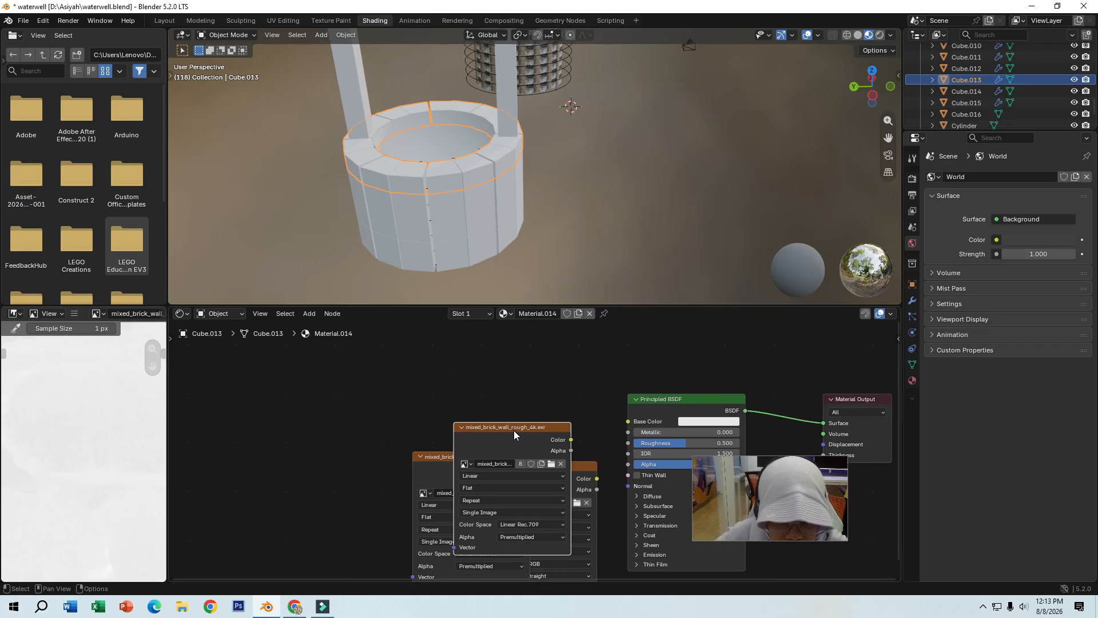
drag(514, 435, 520, 350)
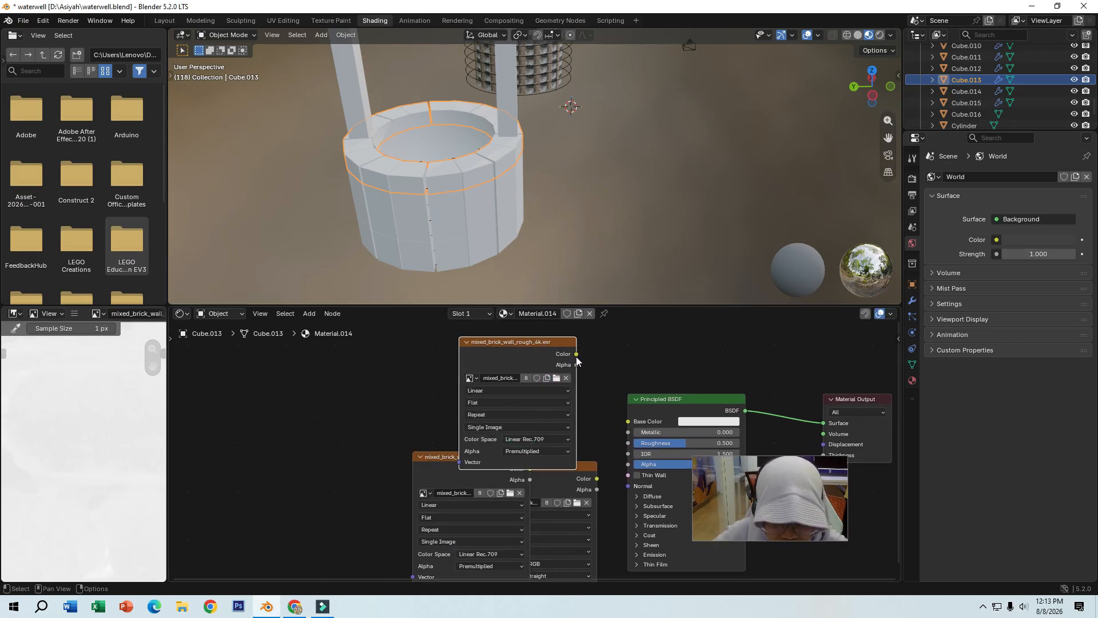
drag(577, 355, 580, 356)
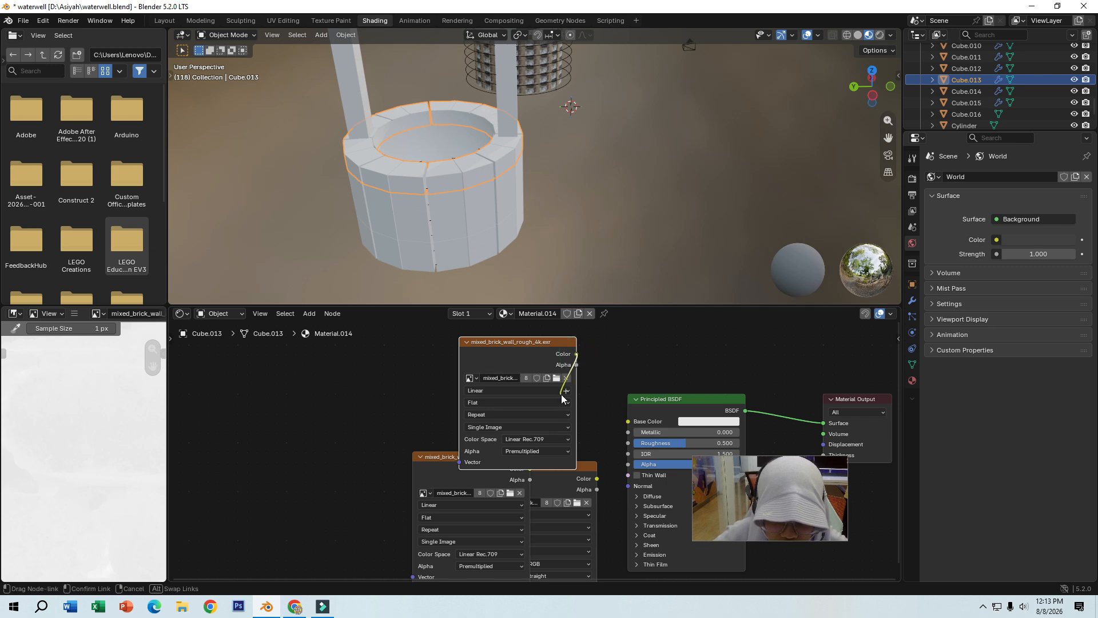
drag(606, 427, 628, 442)
drag(538, 342, 437, 239)
Separate the normal and diffuse texture nodes, and link the diffuse Color output to the Principled BSDF's Base Color.
drag(492, 457, 309, 424)
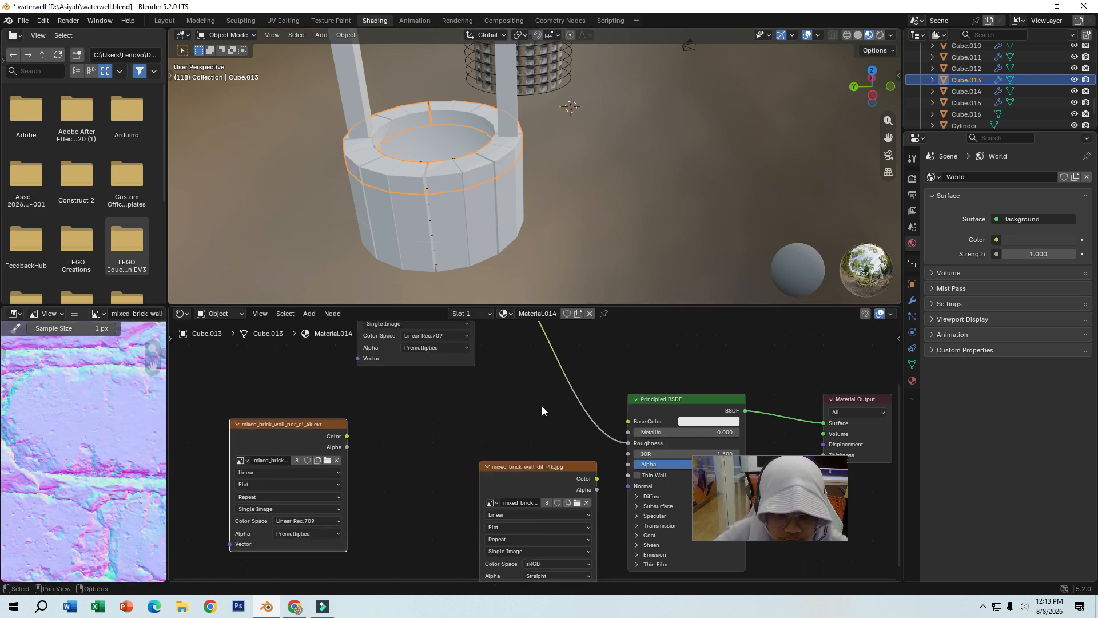
scroll(533, 455, up, 1)
middle_drag(529, 429, 513, 381)
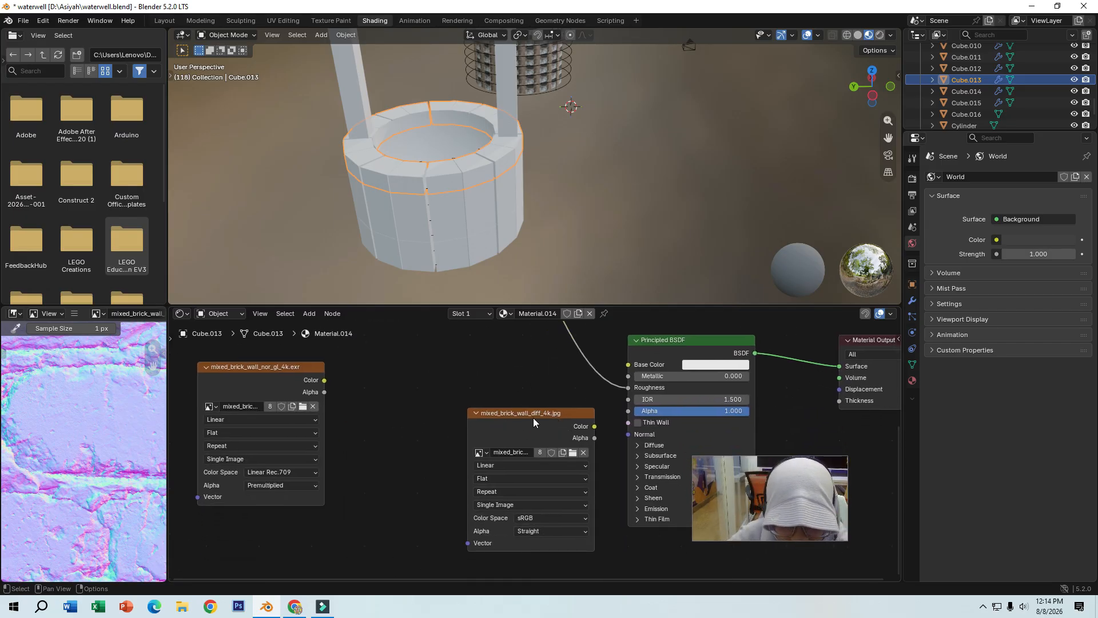
drag(595, 426, 627, 364)
drag(480, 418, 453, 504)
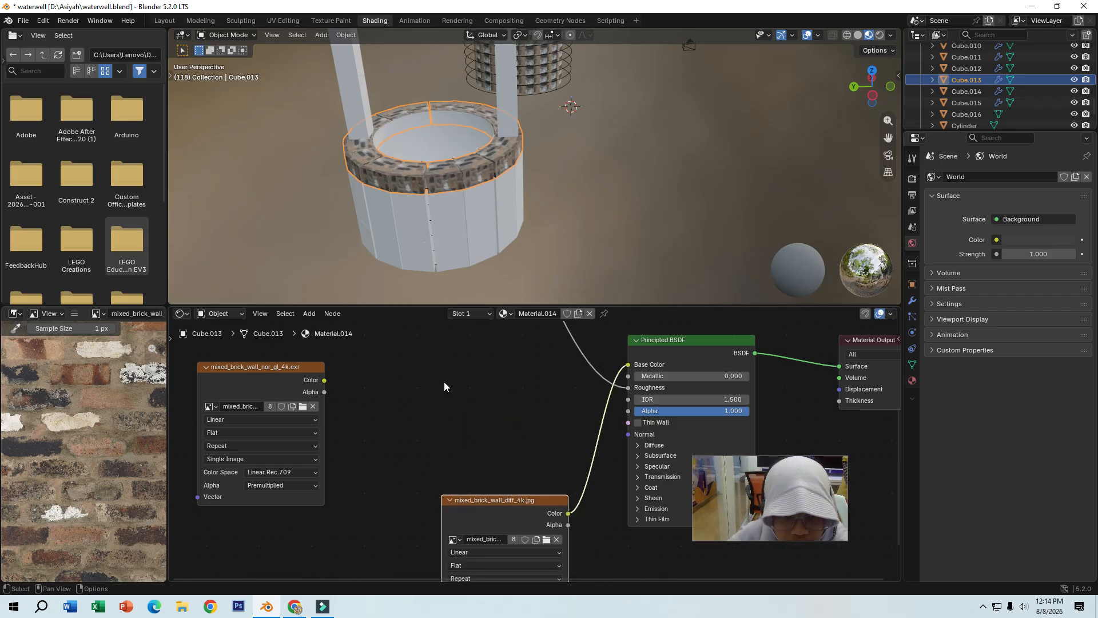
Reposition the mixed_brick_wall_nor_gl_4k.exr node well away from the Principled BSDF, leaving room for another node between them.
middle_drag(452, 388, 561, 477)
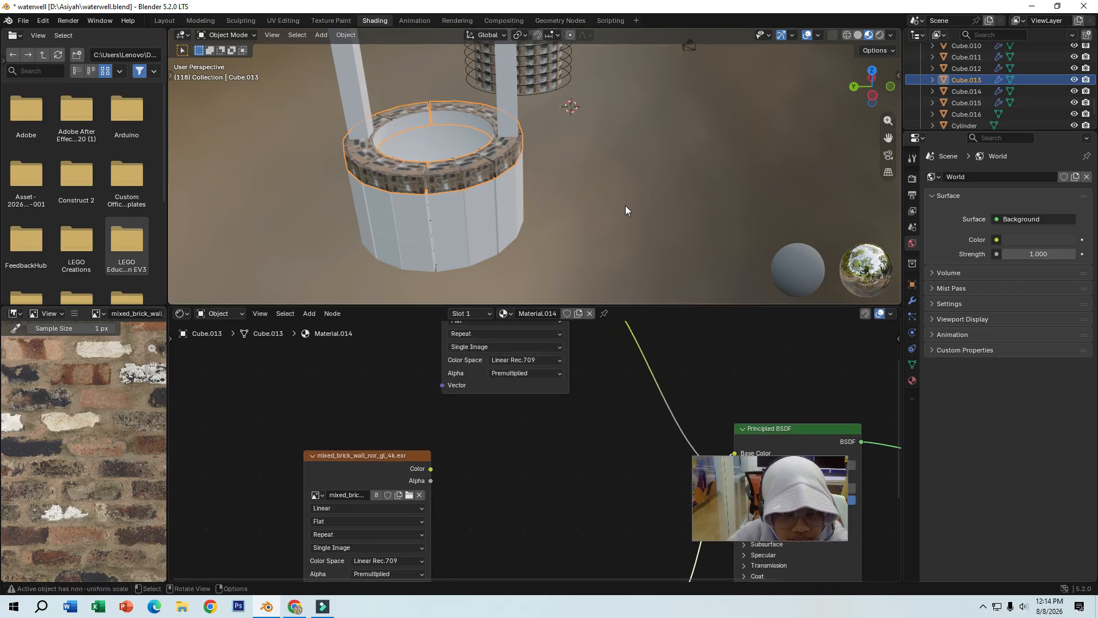
middle_drag(625, 205, 575, 195)
drag(401, 461, 544, 422)
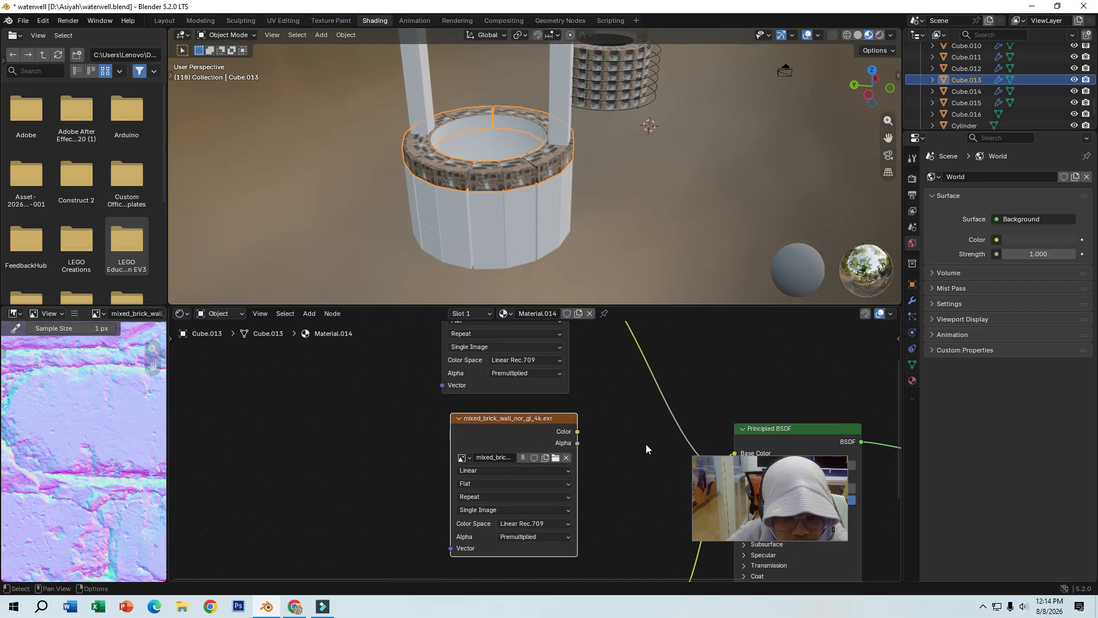
middle_drag(640, 435, 597, 449)
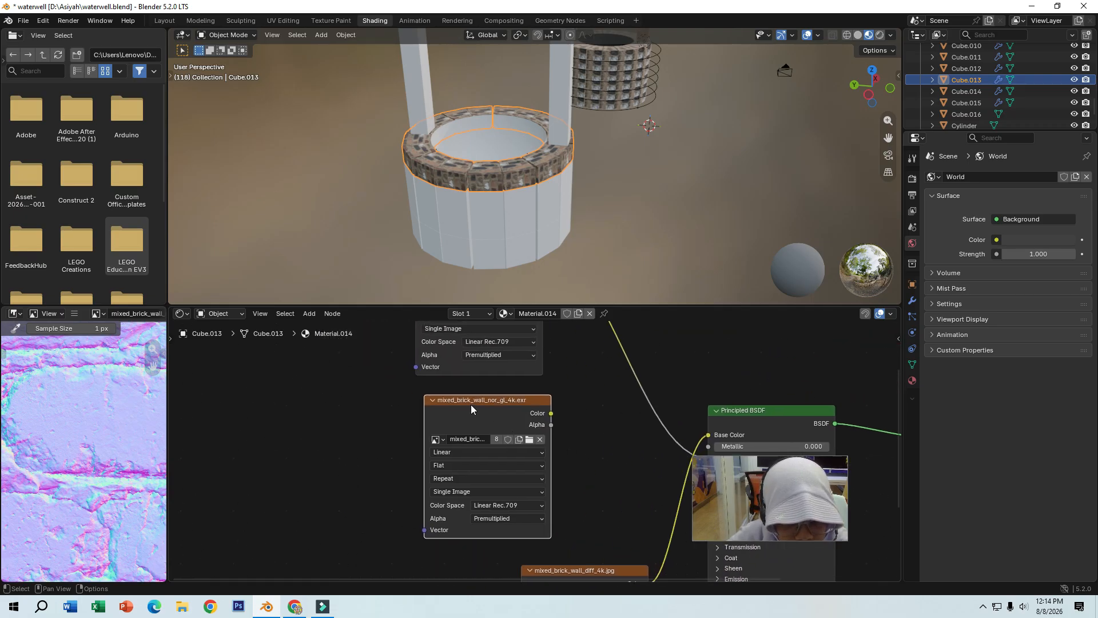
drag(506, 404, 285, 390)
Add a Normal Map node, feed it the normal texture's Color, and link its Normal output to the Principled BSDF's Normal.
click(312, 316)
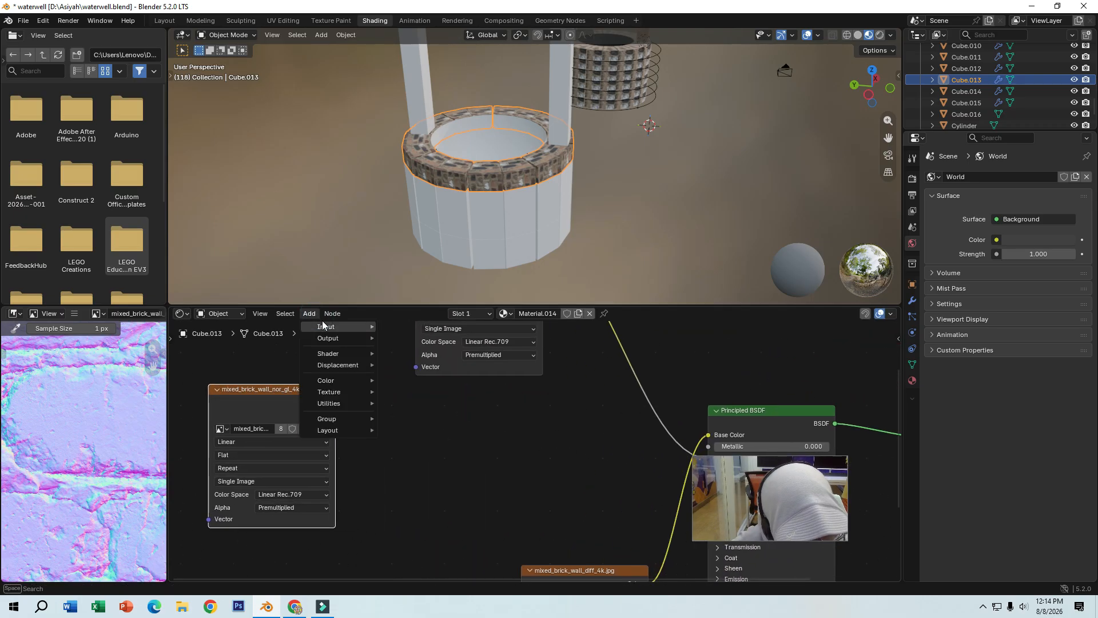
mouse_move(335, 353)
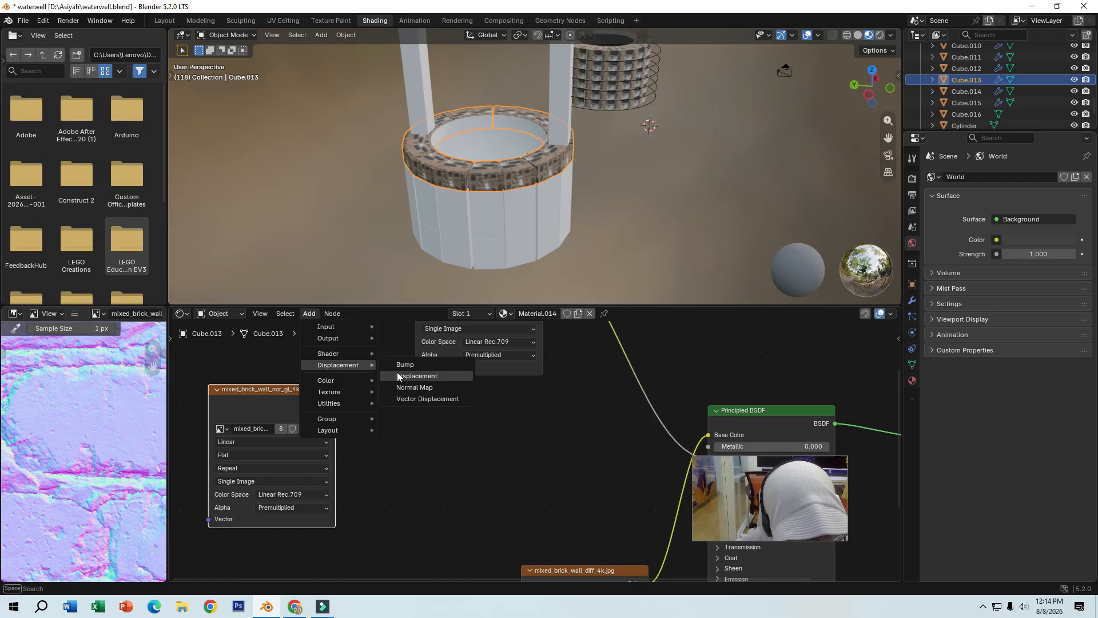
click(425, 389)
click(381, 403)
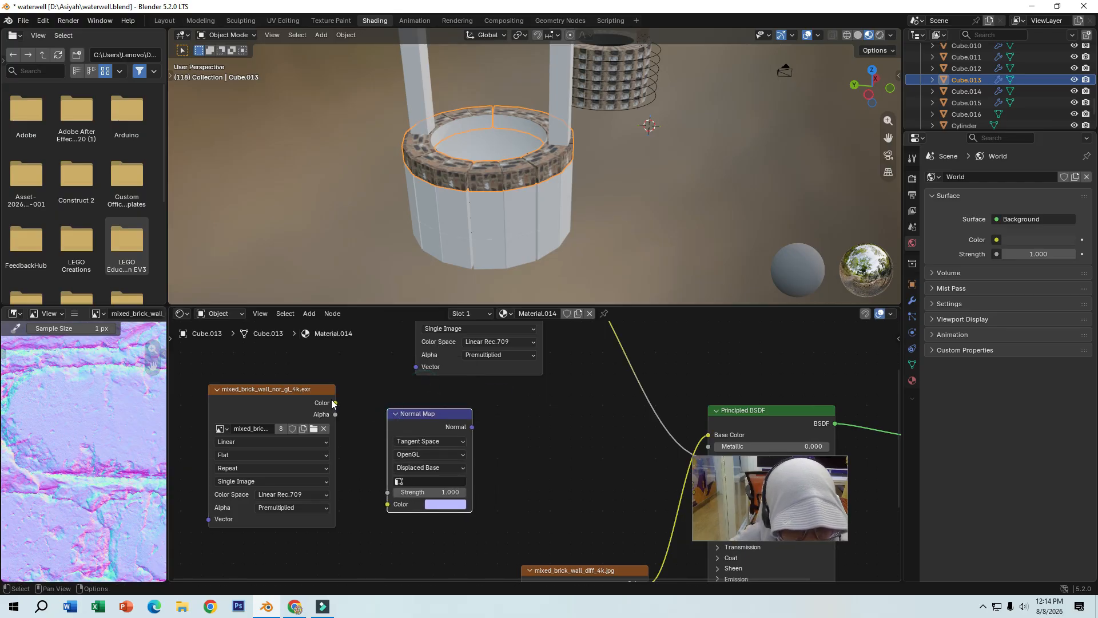
drag(335, 403, 387, 504)
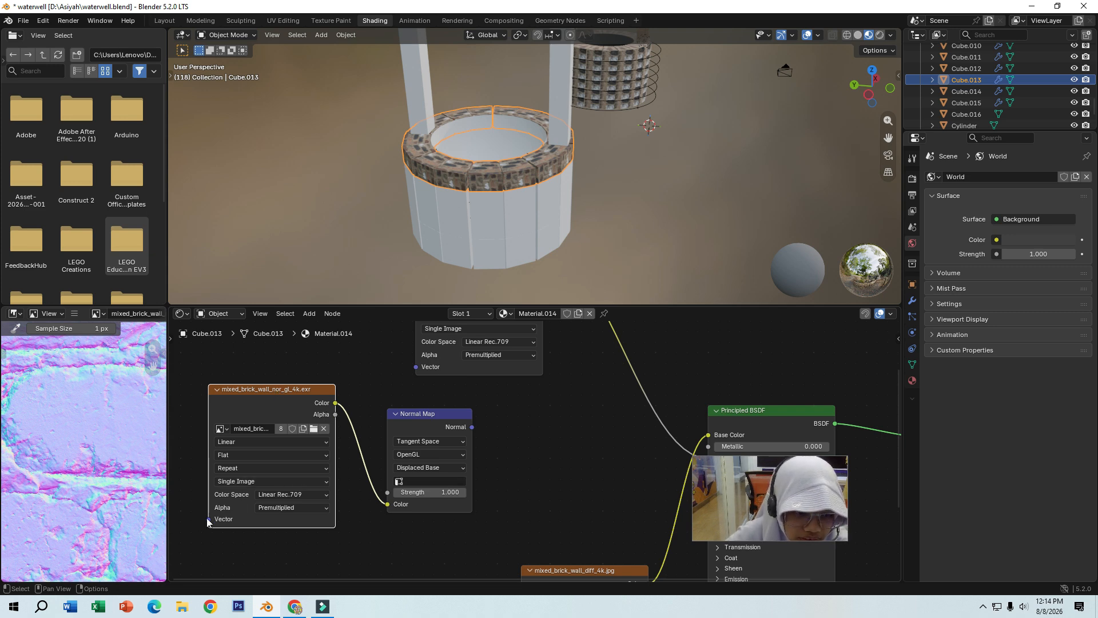
drag(473, 427, 696, 395)
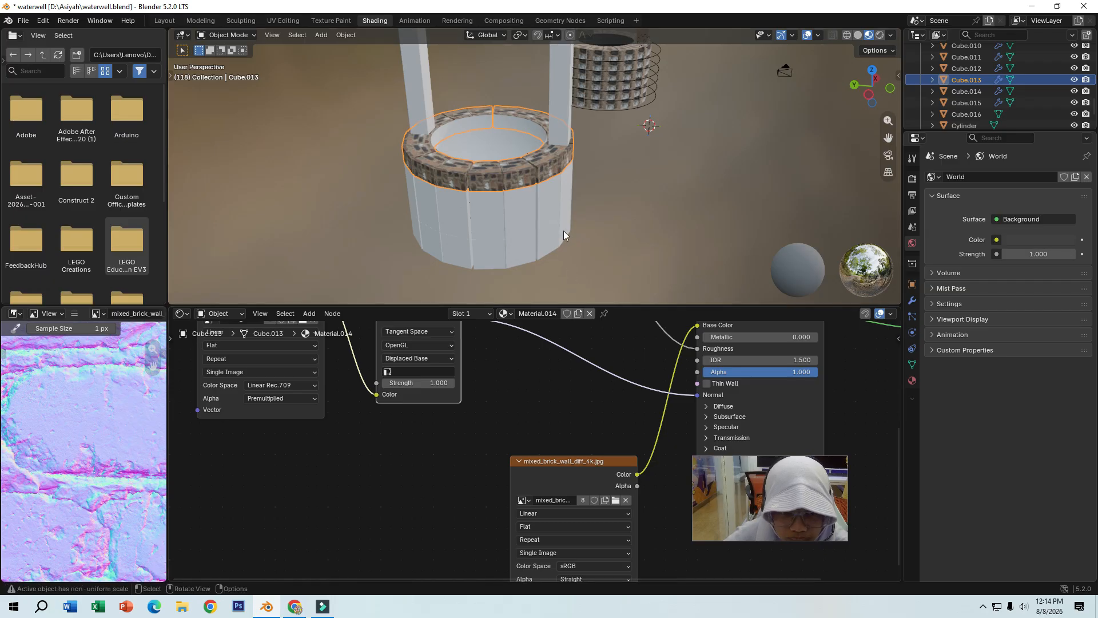
Examine the brick texture on the well's top ring up close from several angles.
scroll(499, 150, up, 3)
middle_drag(500, 150, 560, 162)
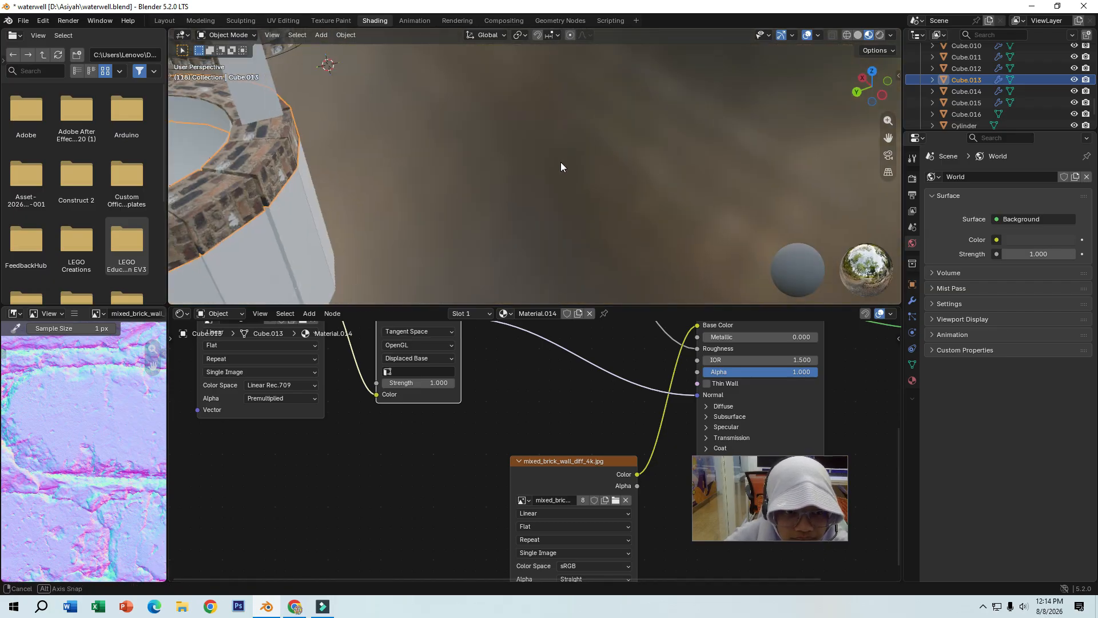
scroll(561, 163, down, 1)
shift+middle_drag(435, 181, 182, 199)
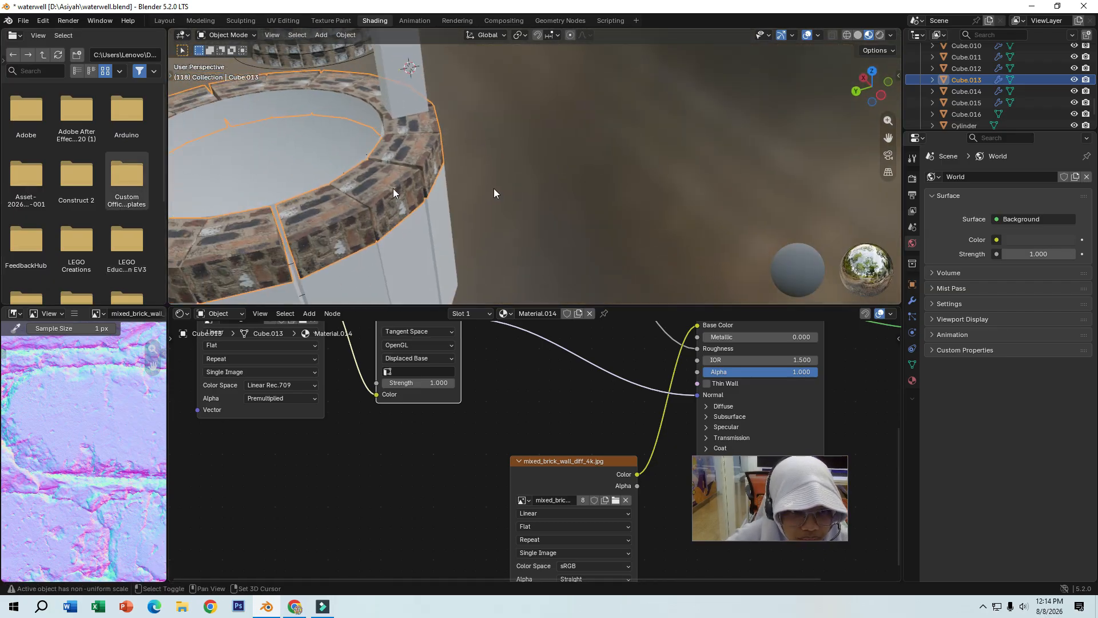
middle_drag(495, 192, 554, 213)
shift+middle_drag(452, 235, 558, 162)
shift+middle_drag(508, 236, 633, 173)
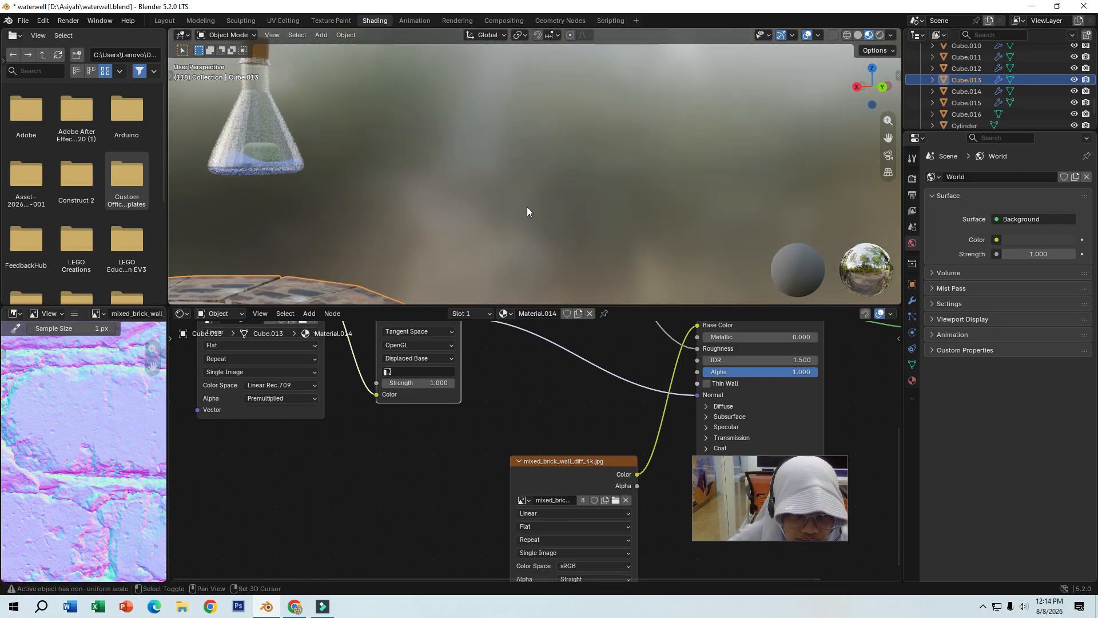
shift+middle_drag(527, 207, 589, 6)
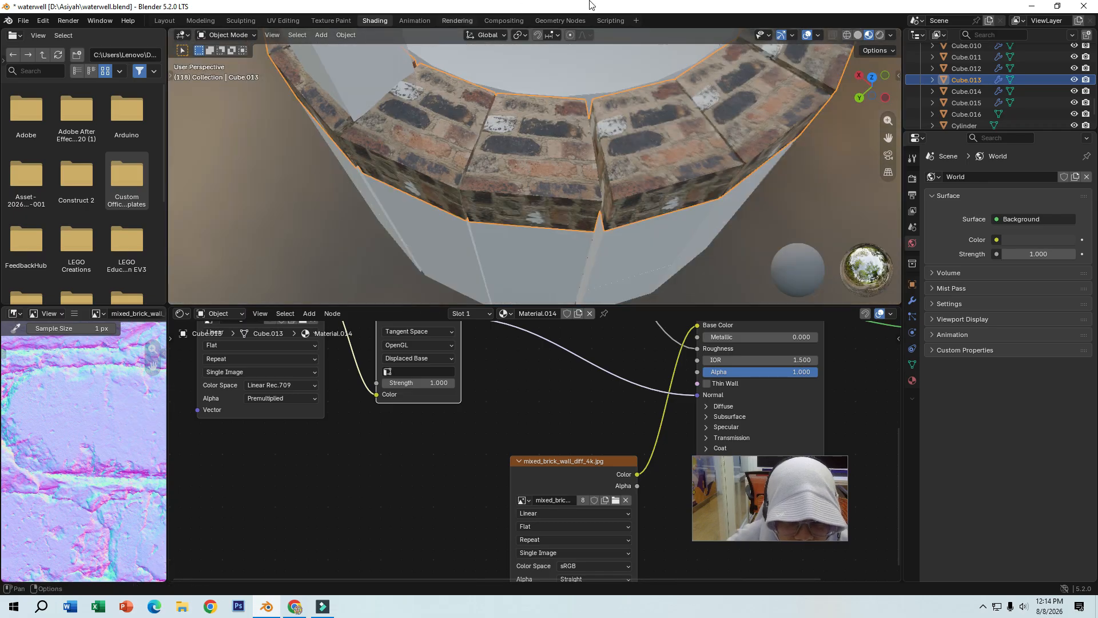
middle_drag(427, 159, 538, 172)
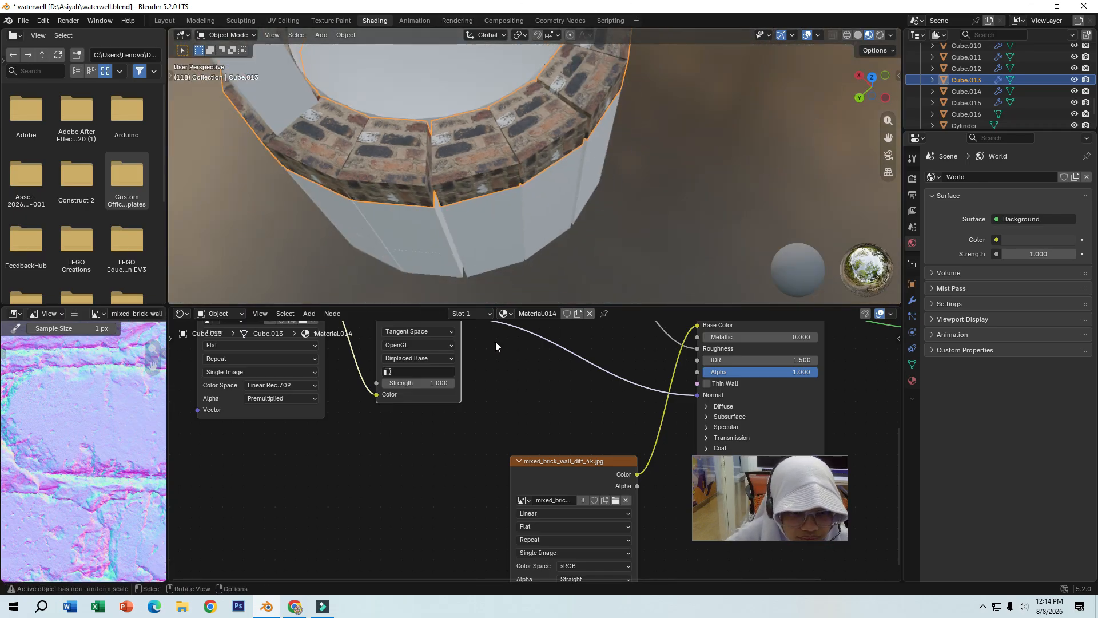
Select all nodes of the top ring's brick material and copy them.
middle_drag(496, 341, 369, 437)
scroll(395, 427, down, 4)
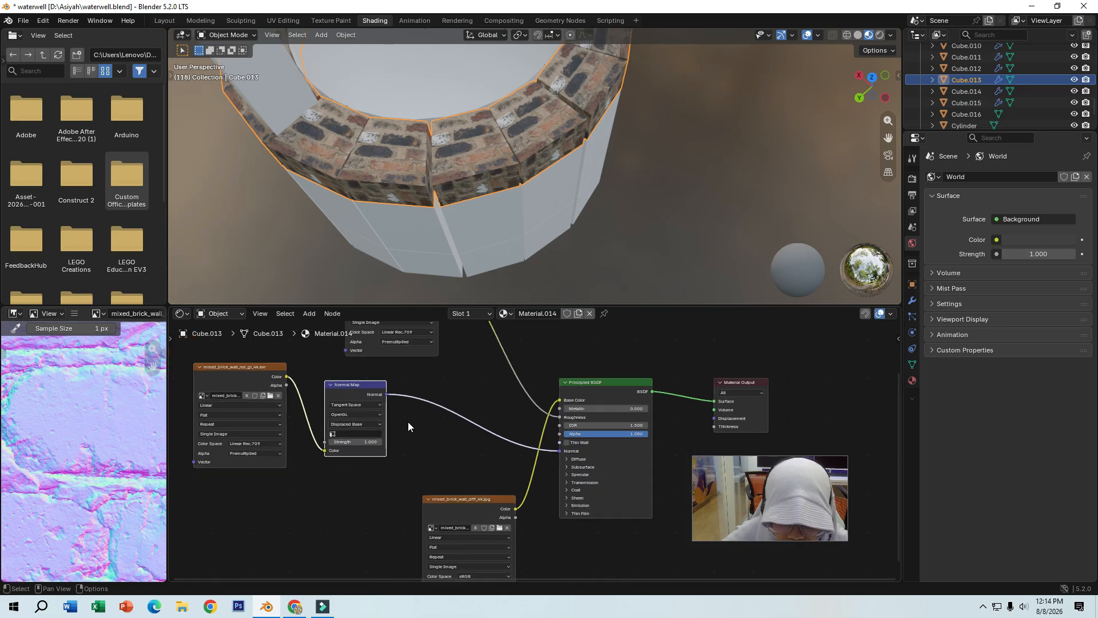
middle_drag(476, 329, 501, 422)
scroll(499, 399, down, 3)
scroll(509, 445, down, 4)
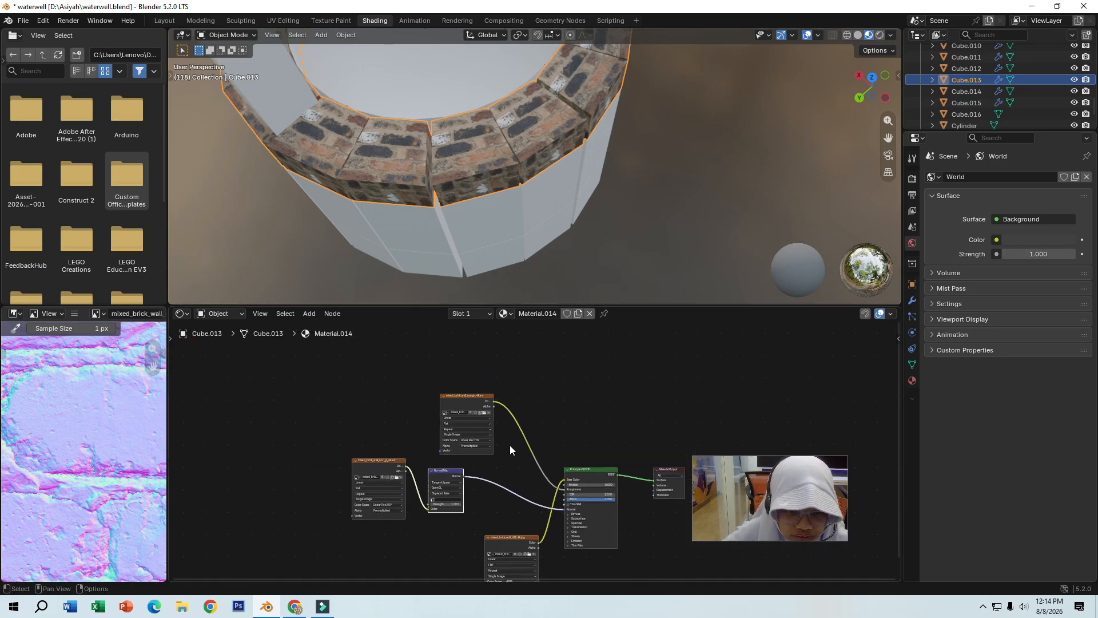
middle_drag(557, 469, 428, 573)
middle_drag(572, 508, 653, 617)
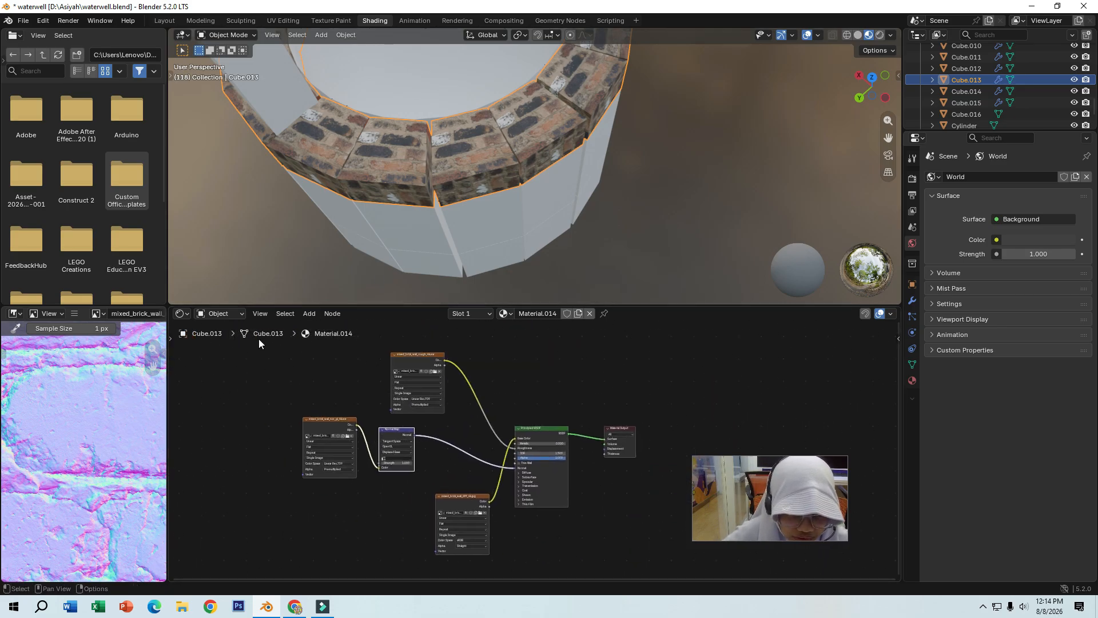
drag(258, 335, 790, 579)
right_click(541, 433)
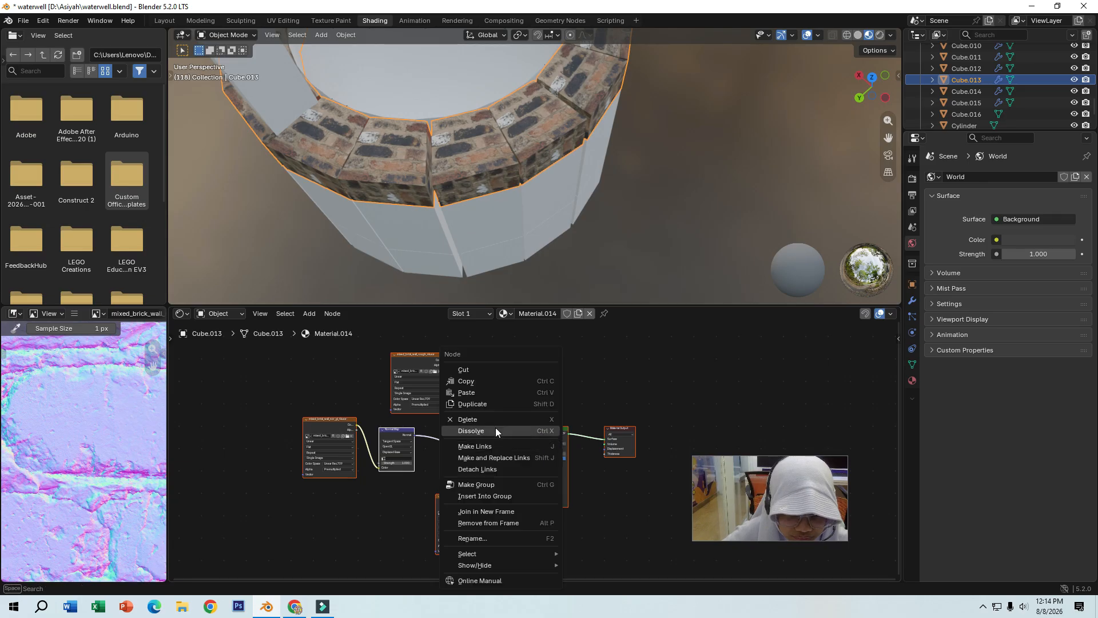
click(500, 380)
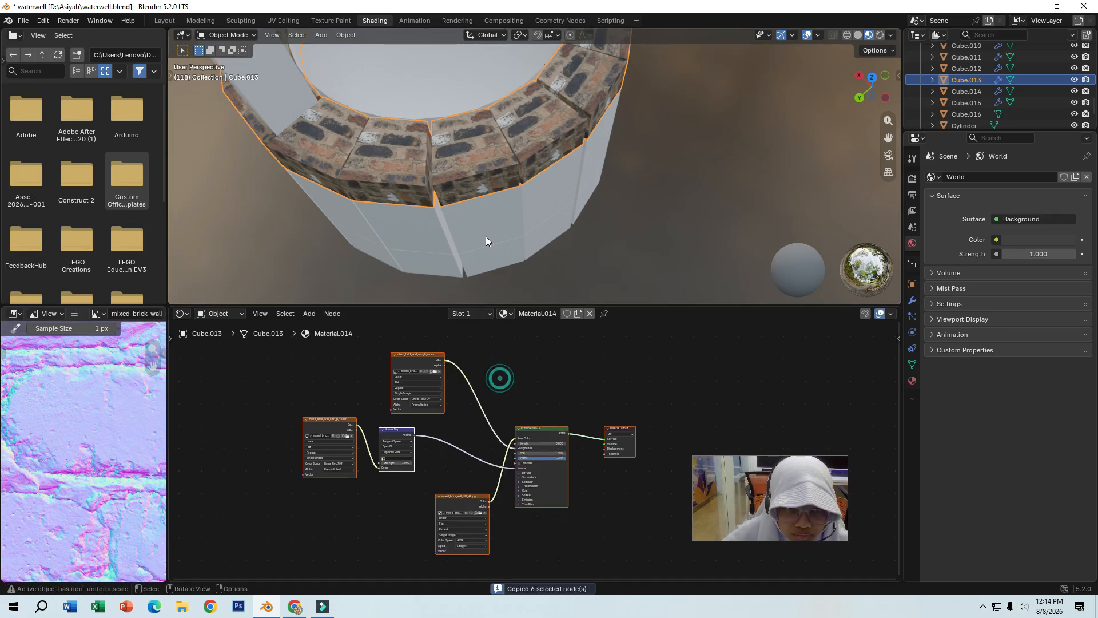
Create a new material on the second ring from the top and replace its default nodes with the copied brick nodes.
click(499, 201)
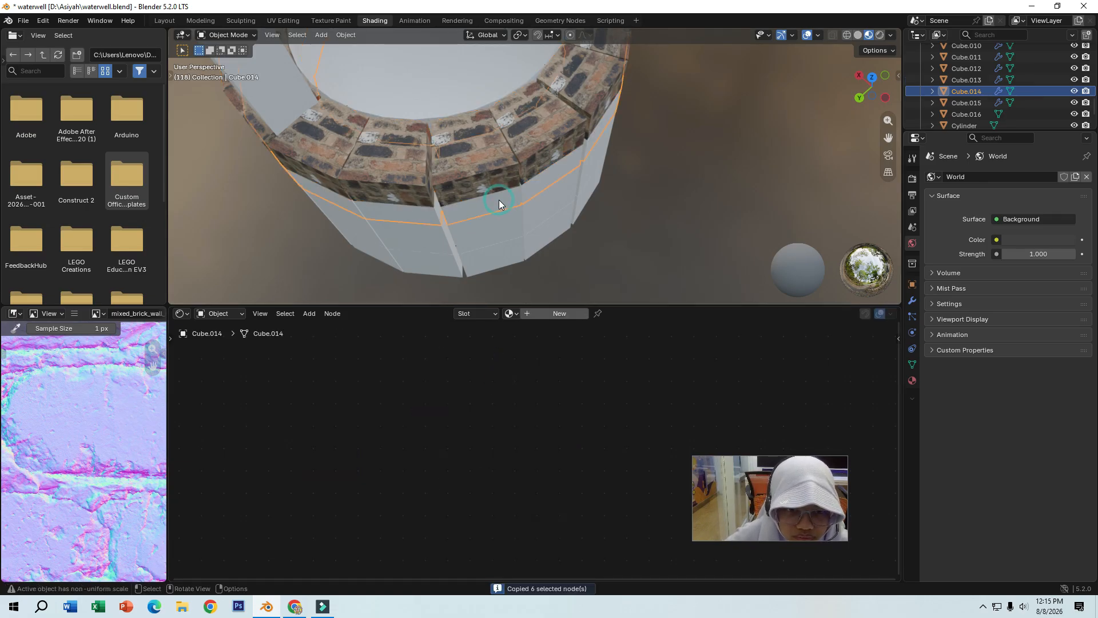
click(571, 312)
right_click(509, 432)
click(450, 418)
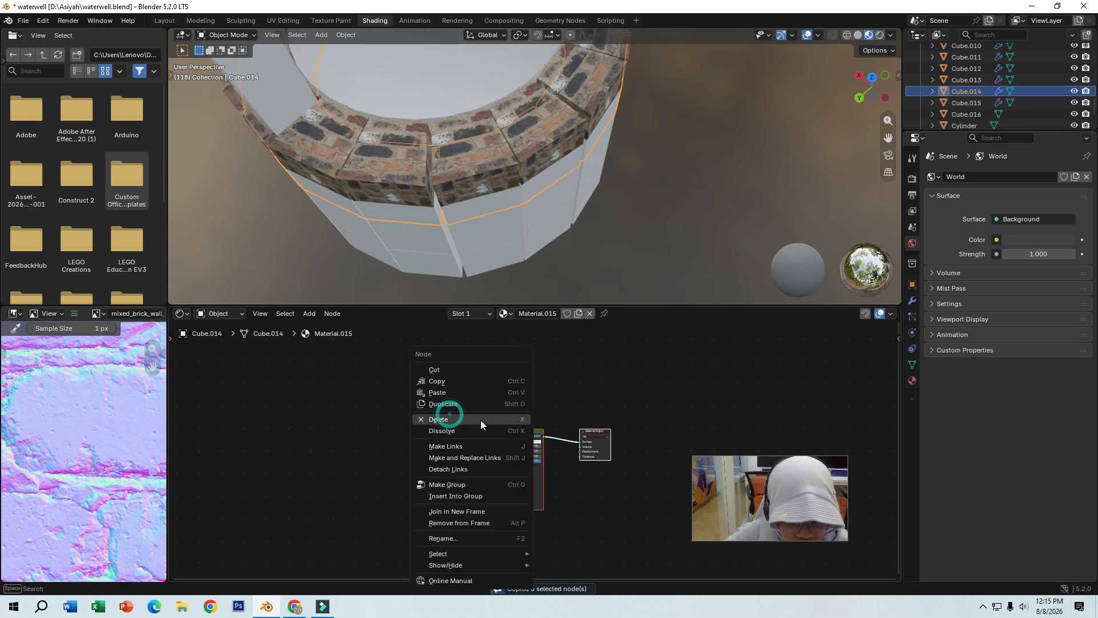
right_click(484, 425)
click(497, 440)
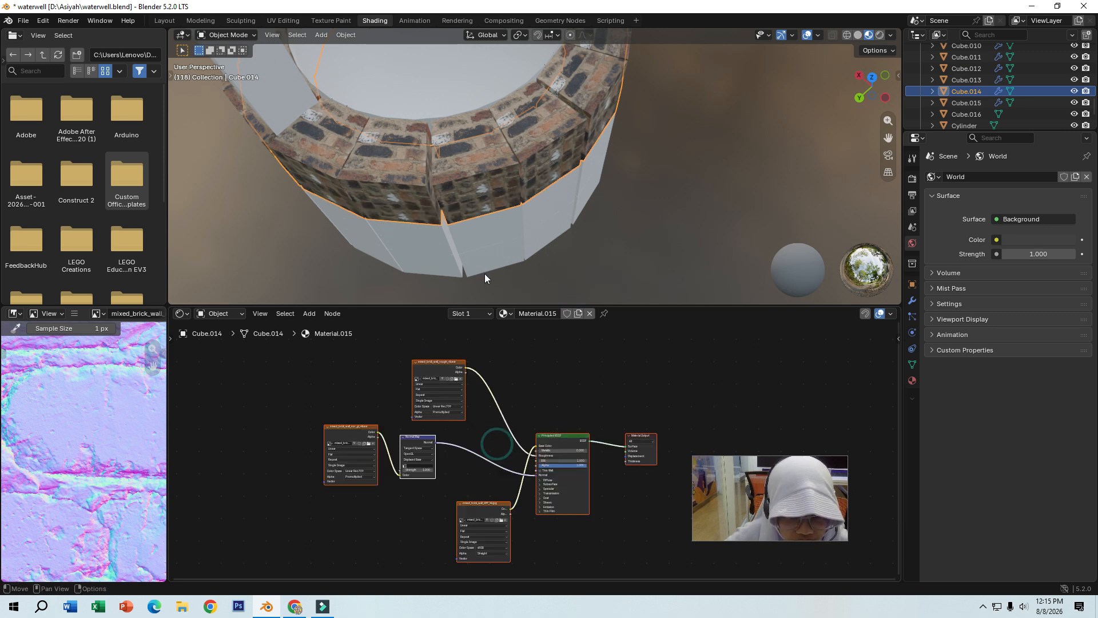
Give the third ring from the top a new material, swapping its default nodes for the copied brick nodes.
click(481, 221)
middle_drag(630, 248, 617, 126)
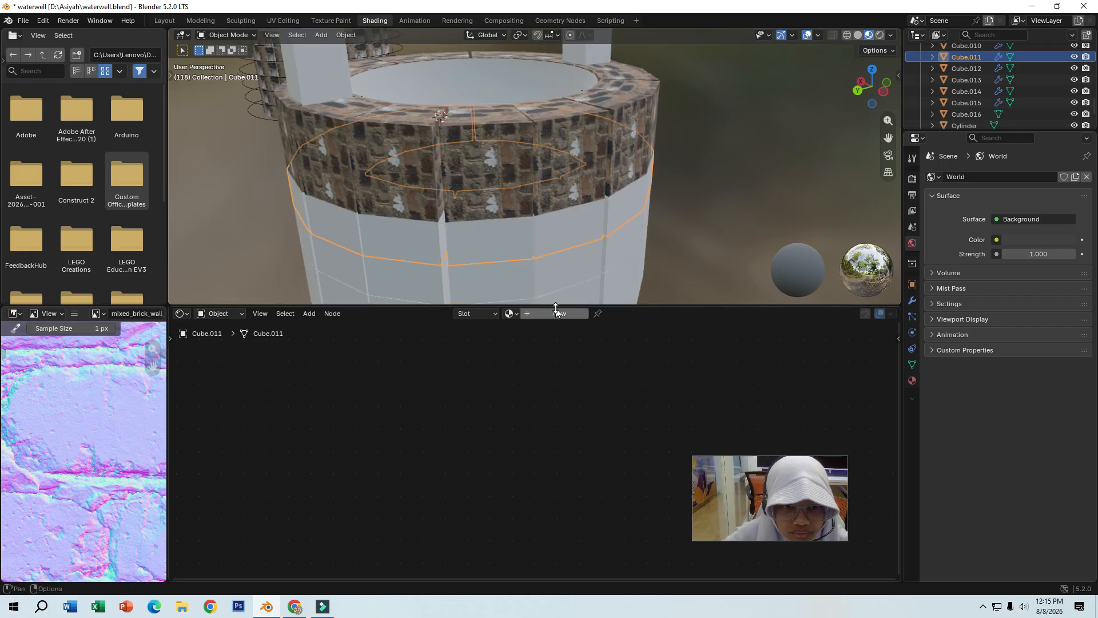
click(569, 314)
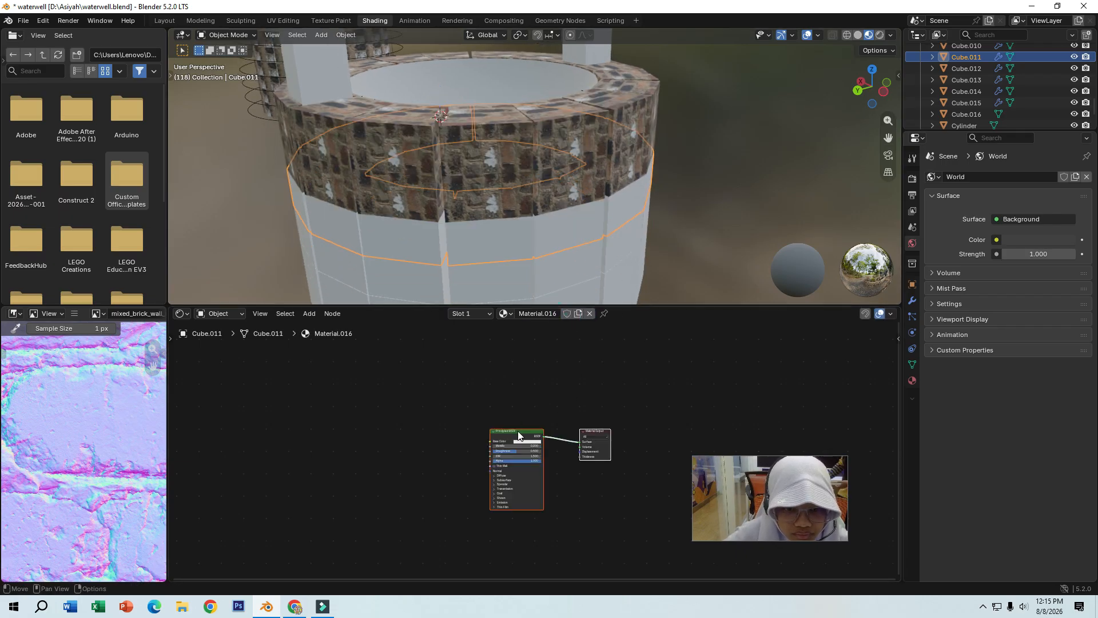
right_click(519, 435)
click(482, 424)
right_click(483, 415)
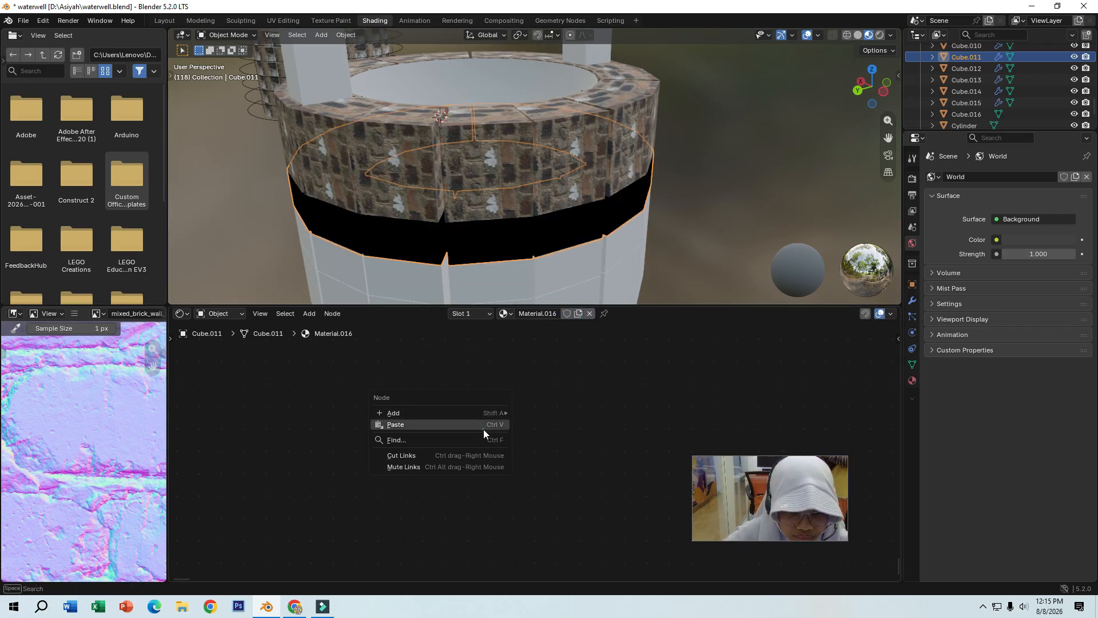
click(483, 424)
Add a new material to the fourth ring from the top and replace its default nodes with the copied brick nodes.
click(492, 283)
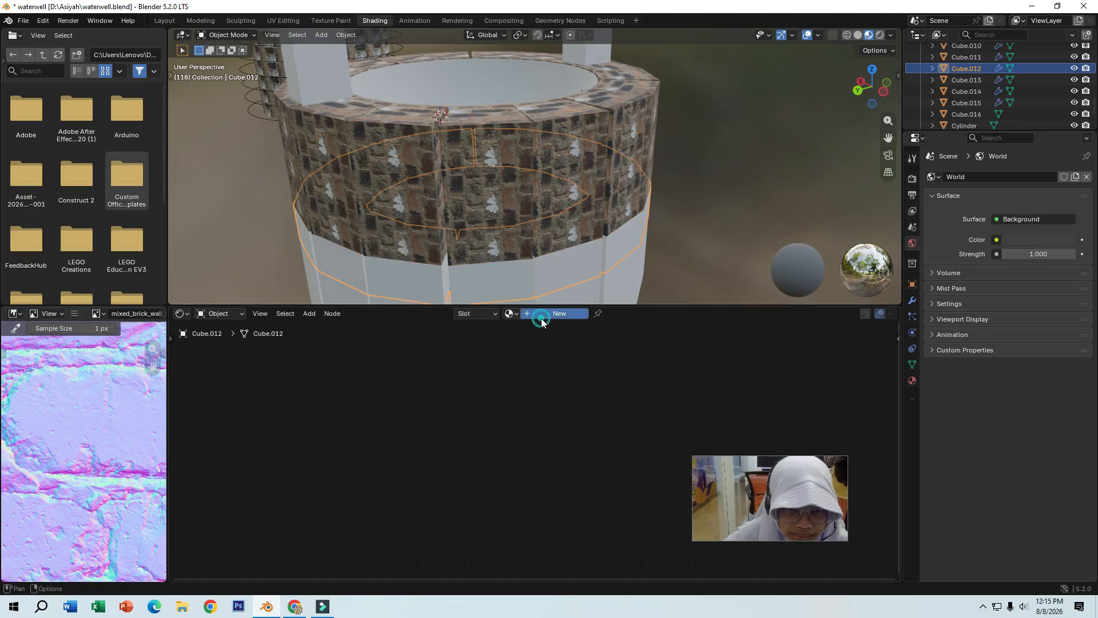
click(541, 320)
right_click(519, 436)
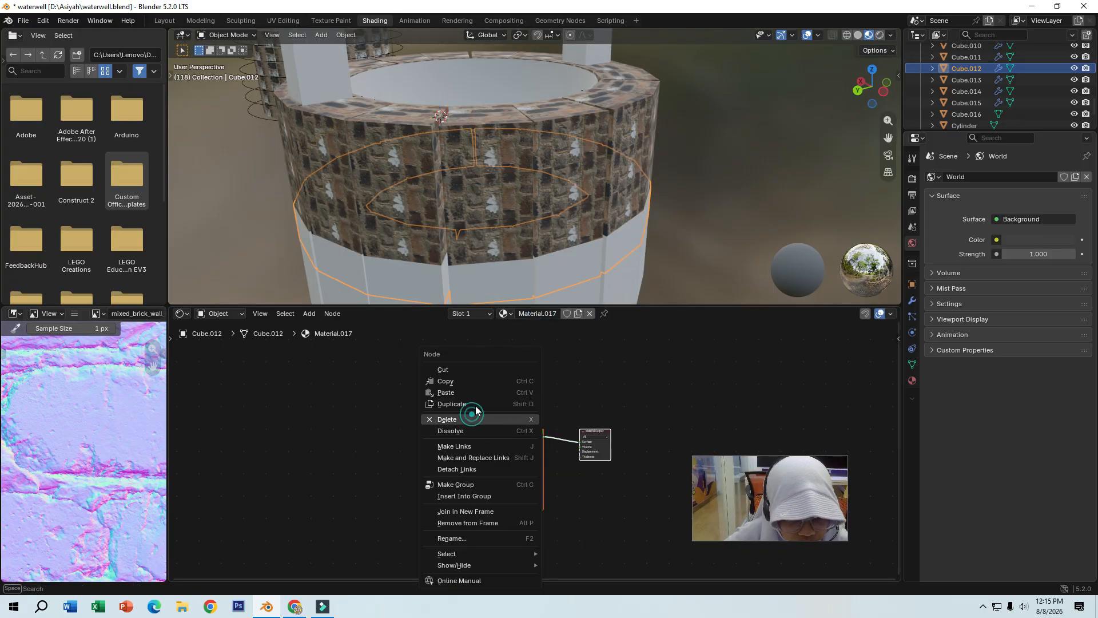
click(478, 422)
right_click(477, 422)
click(478, 423)
Assign a new material to the fifth ring from the top, delete its default nodes and paste the copied brick nodes.
shift+middle_drag(553, 272, 558, 107)
click(504, 215)
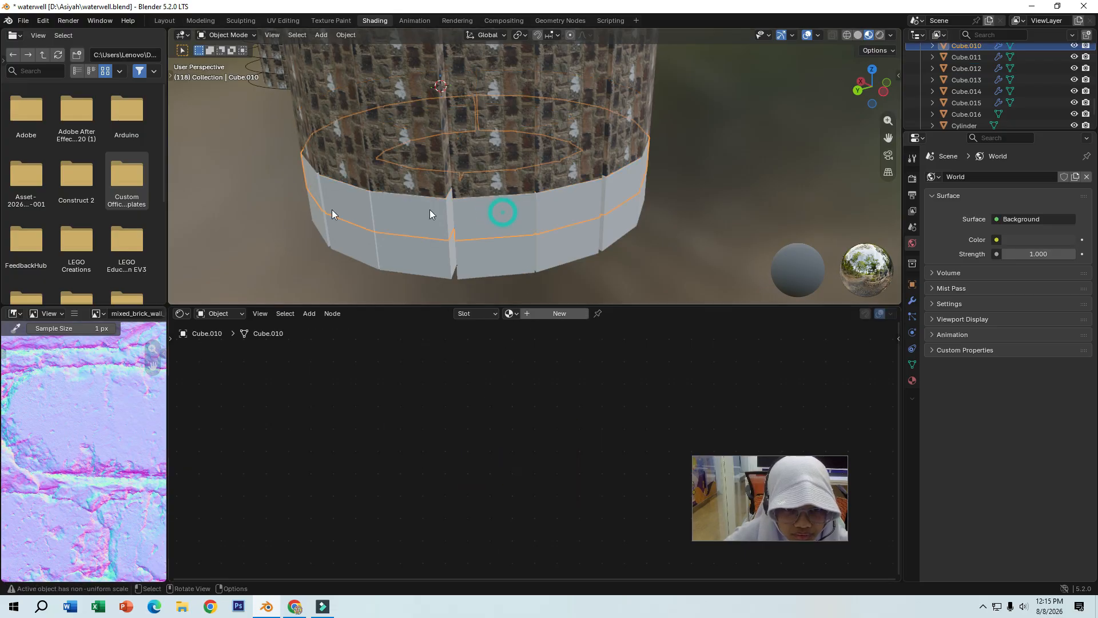
click(557, 314)
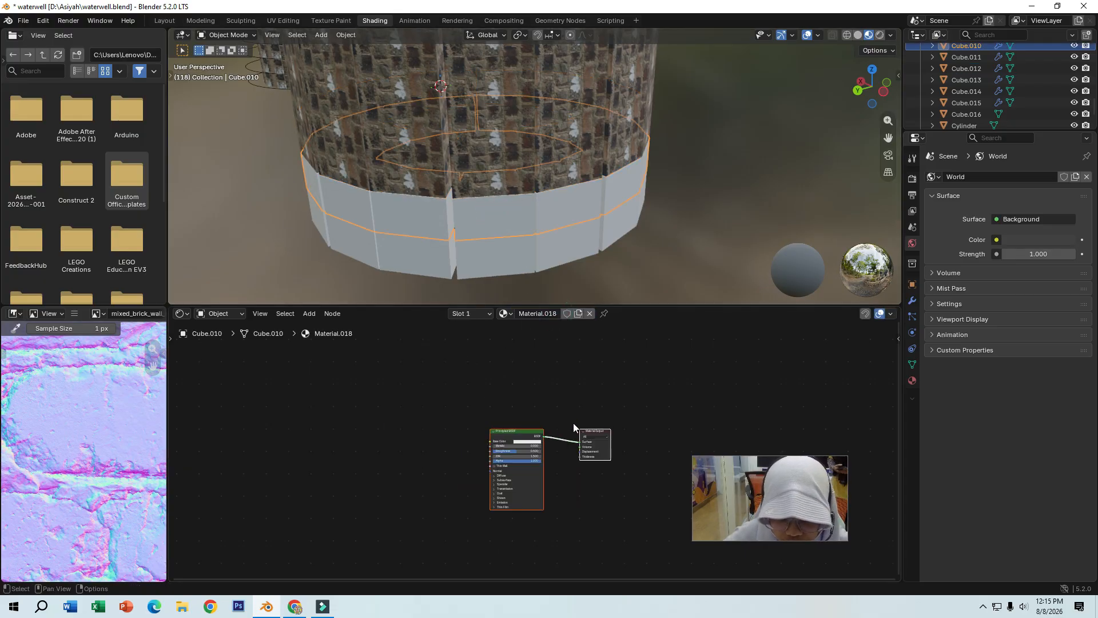
right_click(515, 436)
click(471, 417)
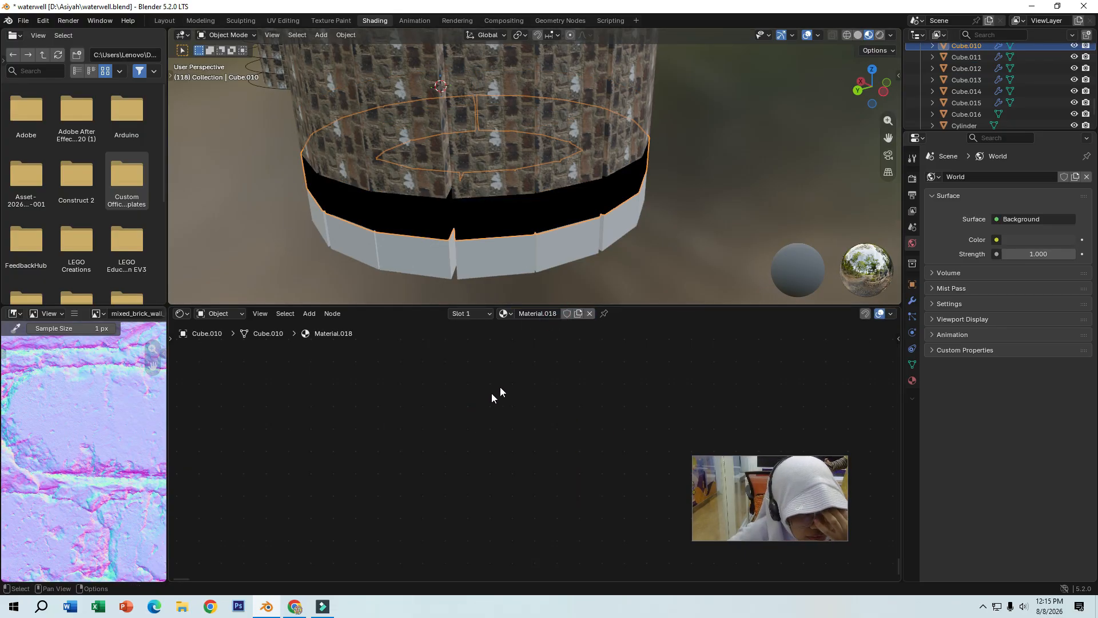
scroll(517, 235, down, 3)
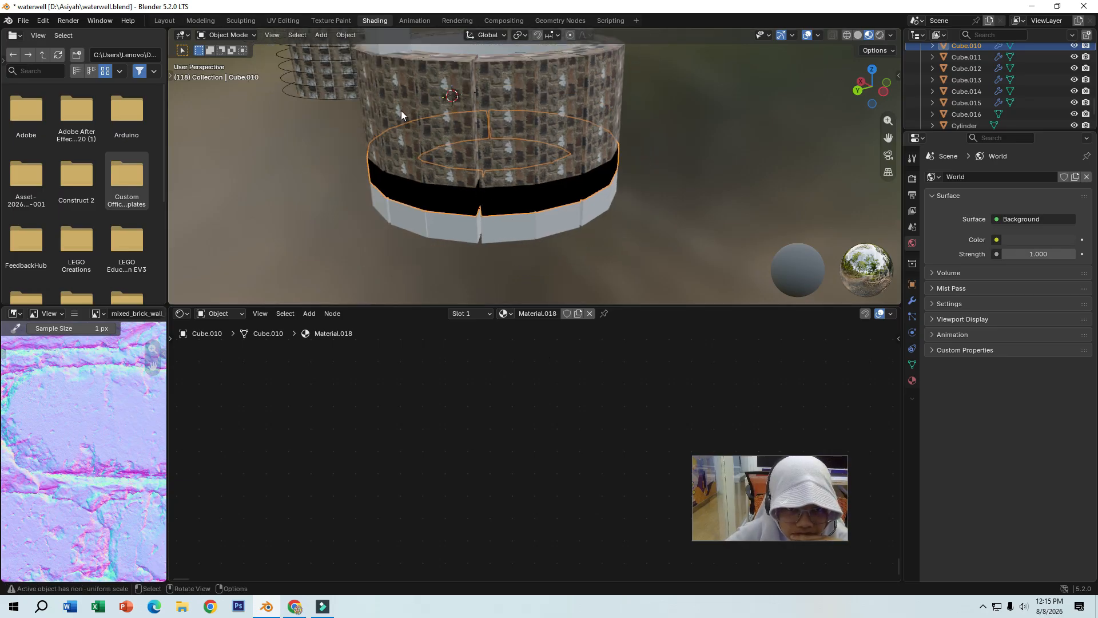
right_click(453, 429)
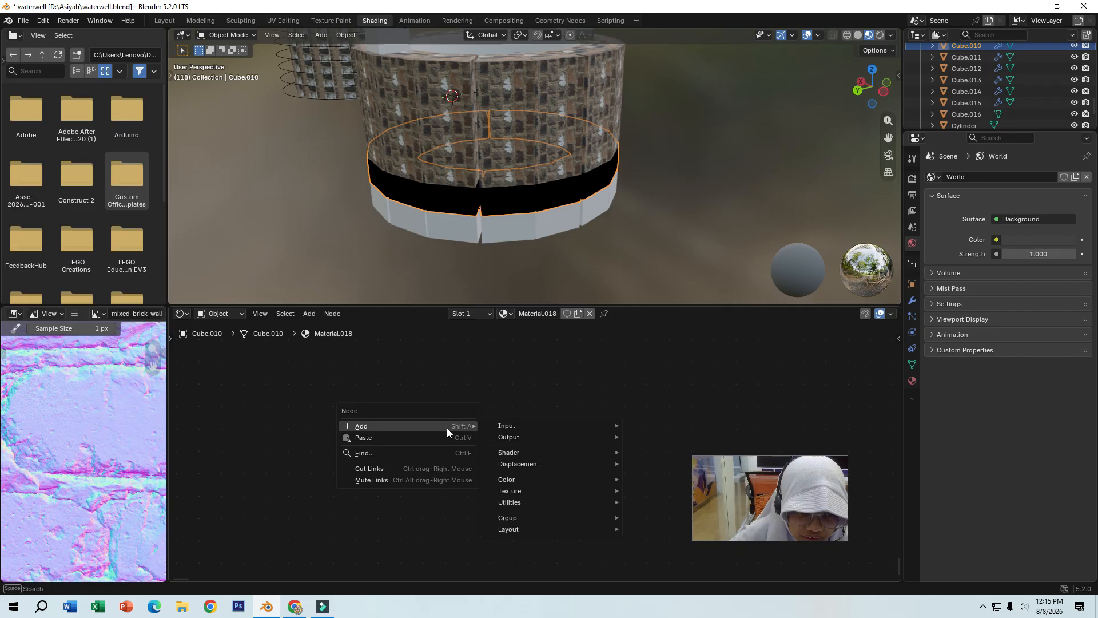
click(416, 437)
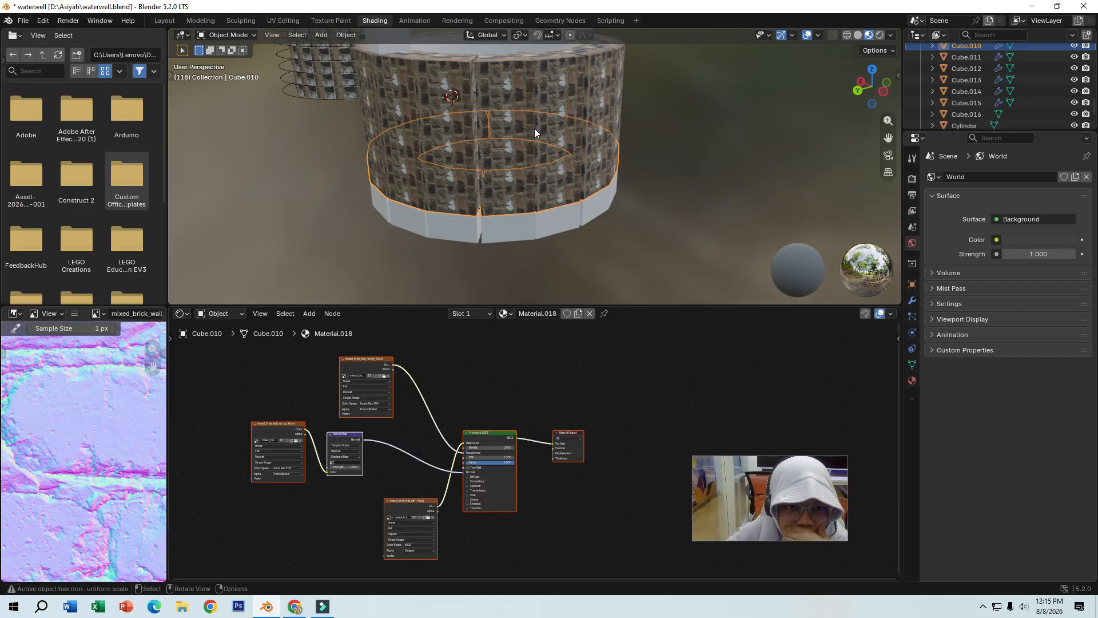
Create a new material on the well's bottom ring and replace its default nodes with the copied brick nodes.
click(510, 228)
middle_drag(516, 226, 541, 211)
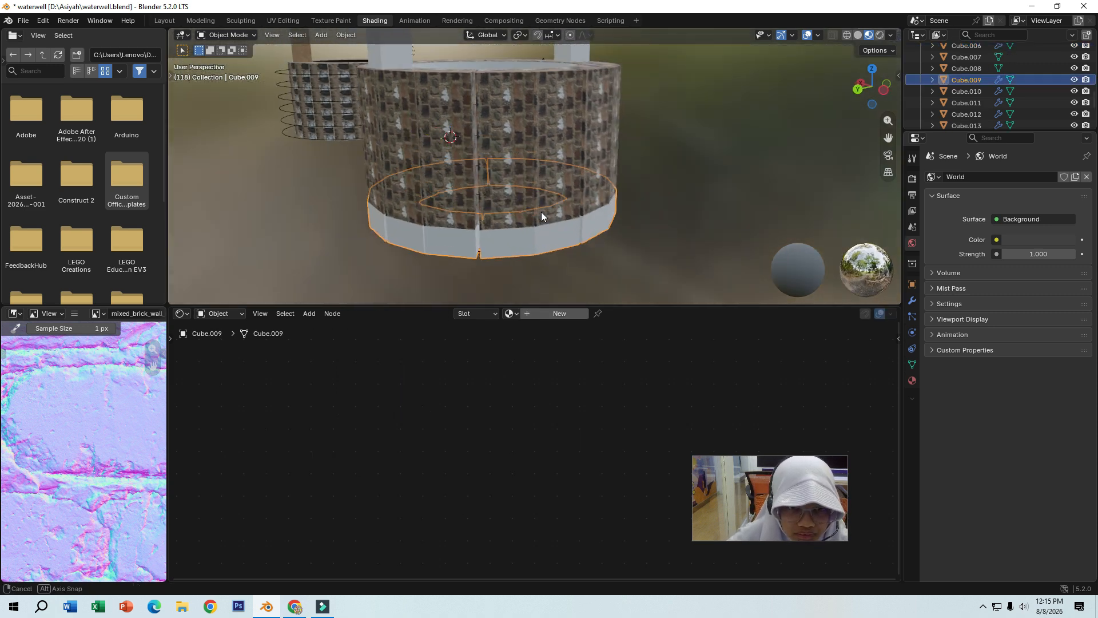
click(528, 317)
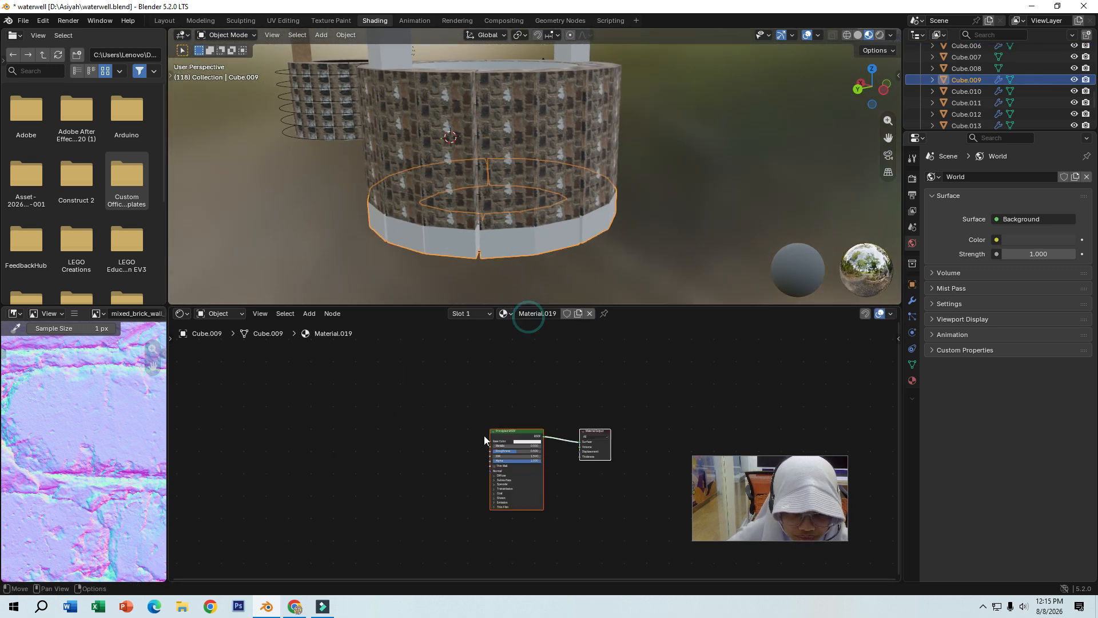
right_click(520, 438)
click(456, 420)
right_click(456, 421)
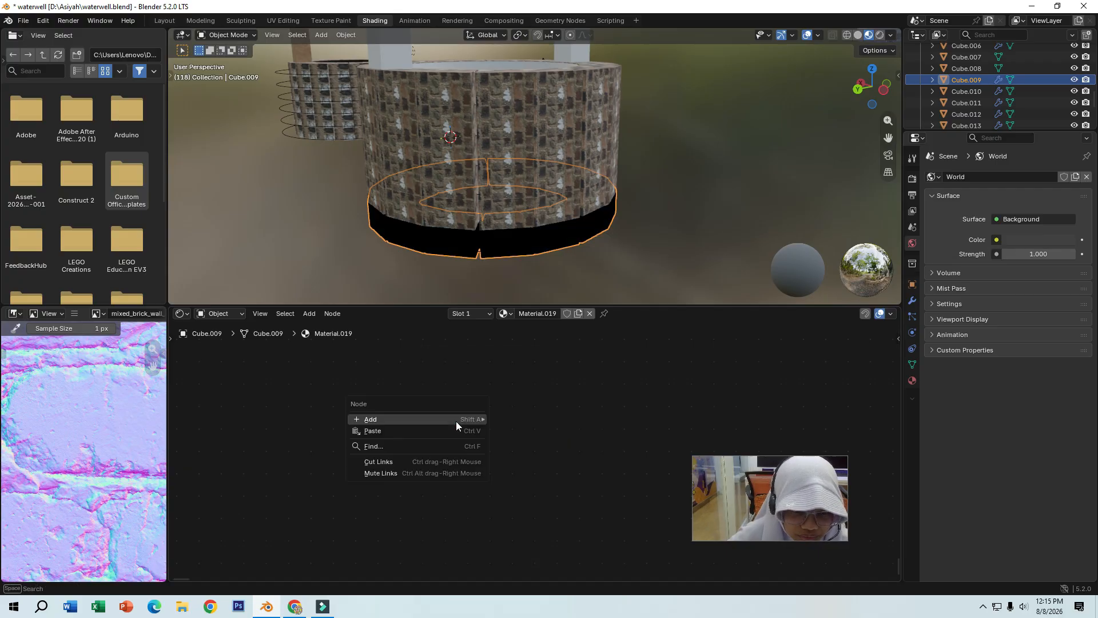
click(420, 431)
Give the cylinder inside the well a new material with a near-black base color of #121212FF.
middle_drag(509, 70, 506, 235)
click(481, 247)
middle_drag(539, 197, 560, 303)
click(559, 316)
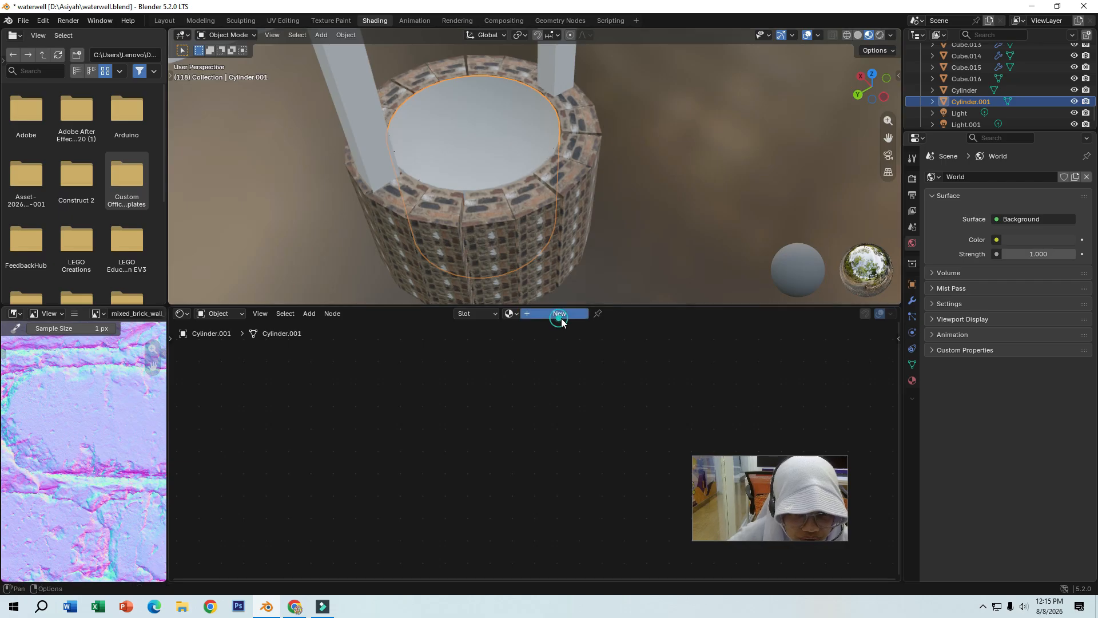
scroll(541, 432, up, 4)
click(535, 432)
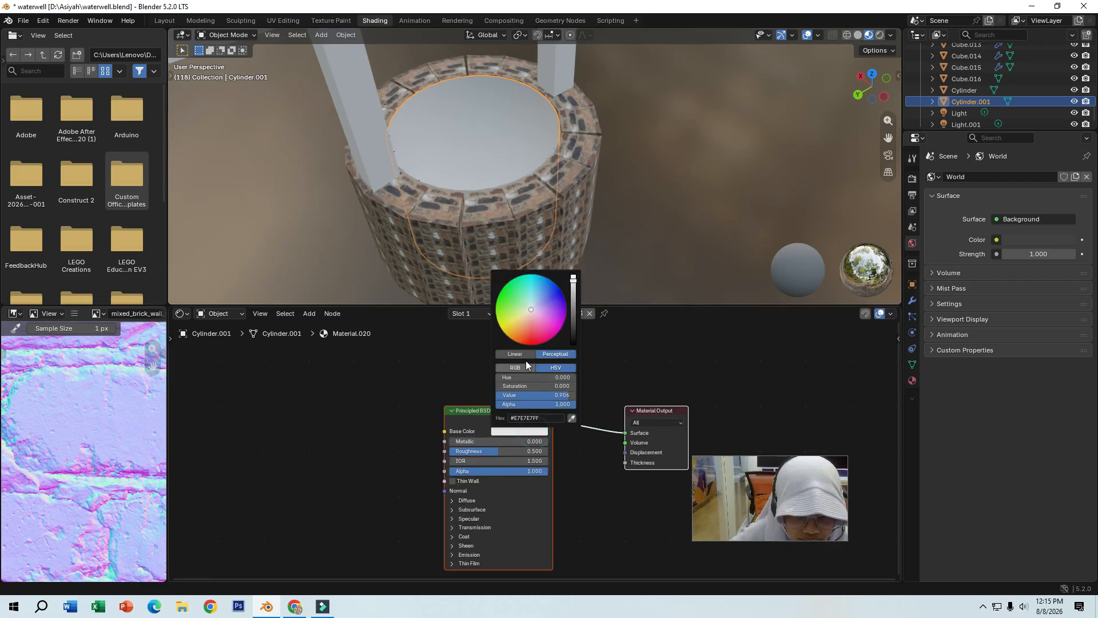
drag(573, 316, 573, 341)
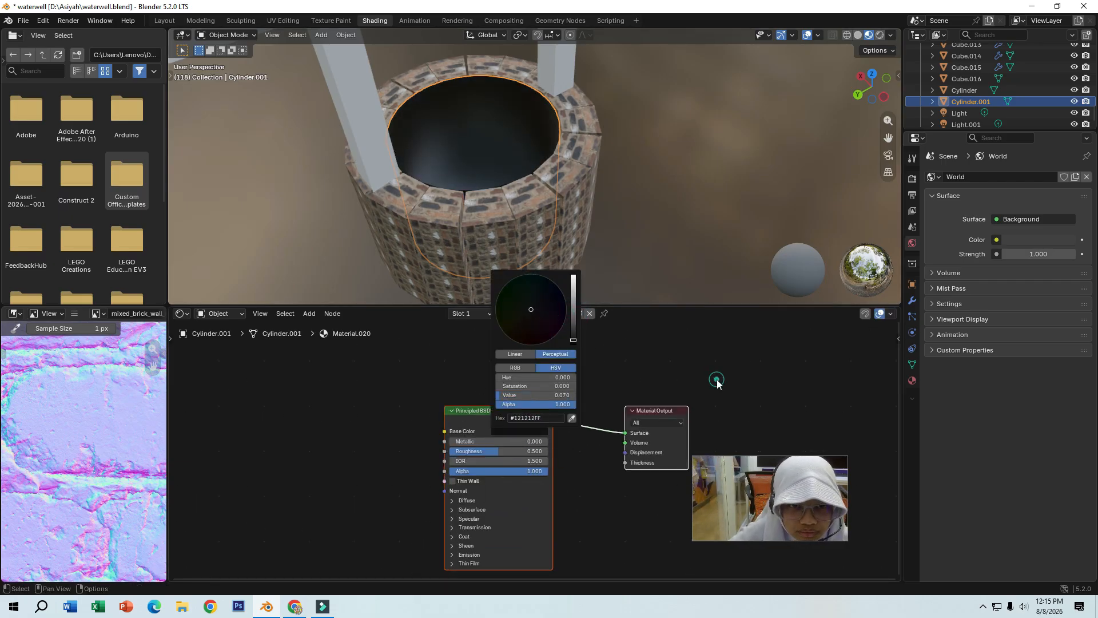
Select the well's posts, then switch to File Explorer and open the textures folder inside oak_veneer_01_4k.blend~.
middle_drag(622, 256, 401, 184)
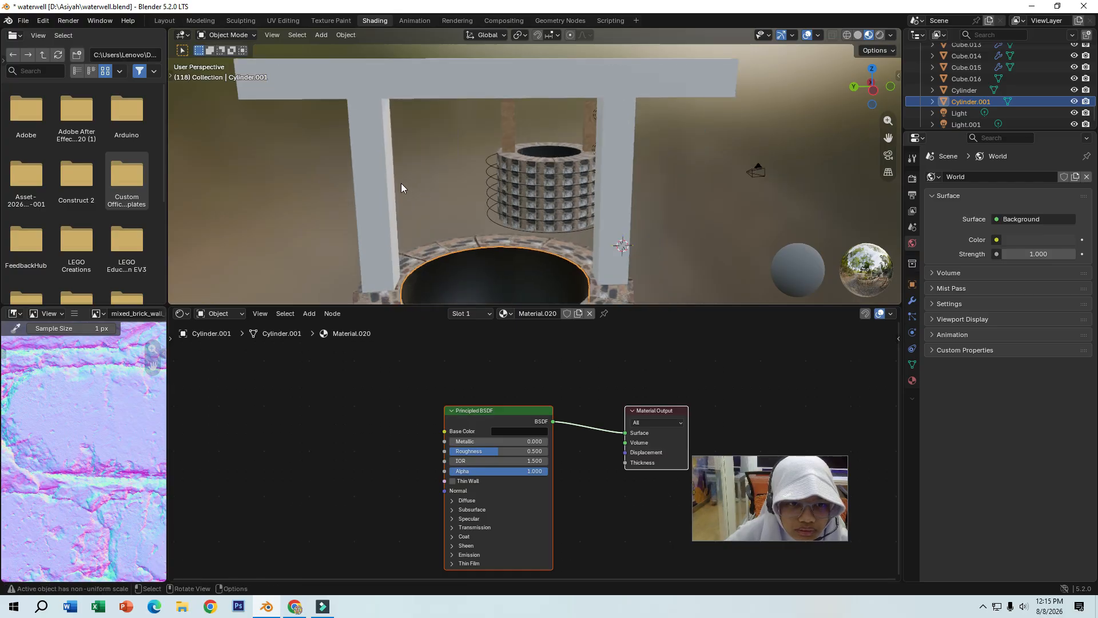
click(373, 183)
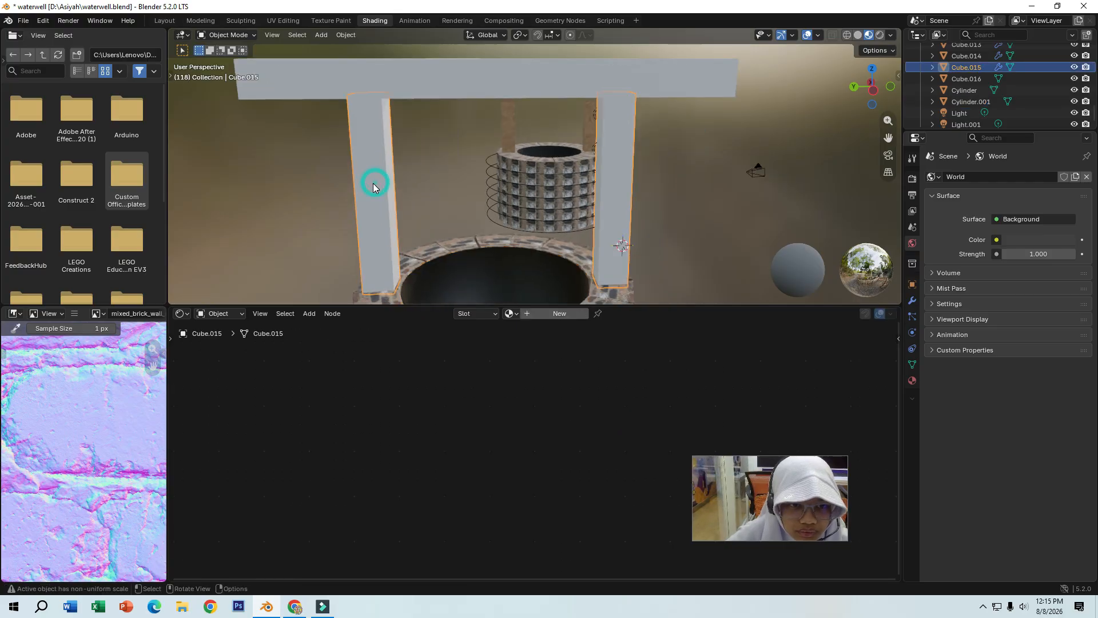
click(182, 608)
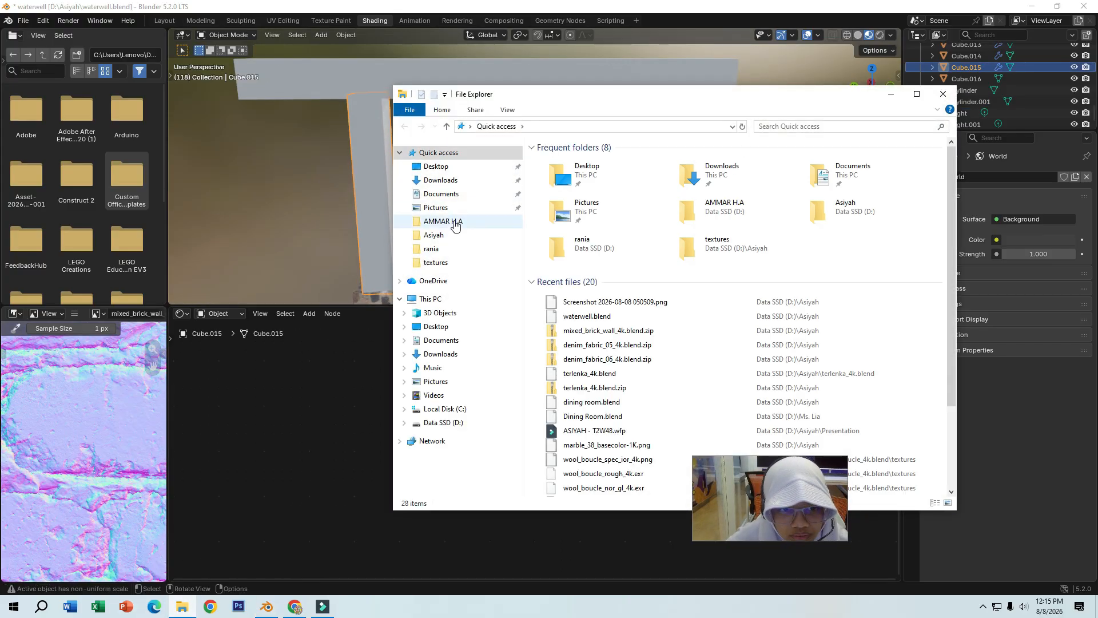
click(454, 237)
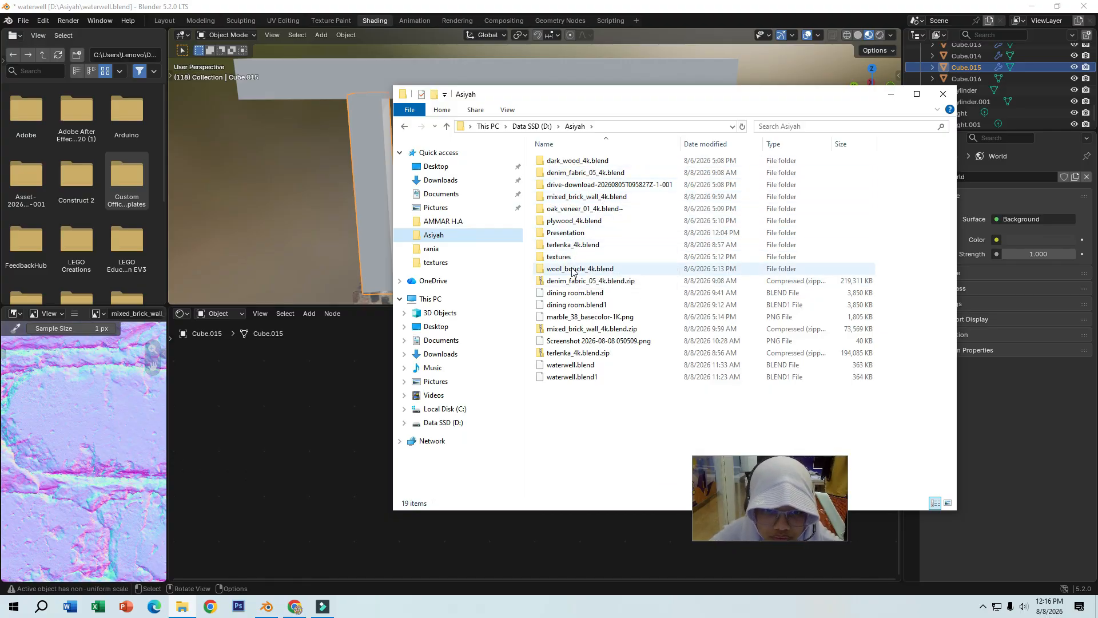
click(577, 210)
double_click(577, 211)
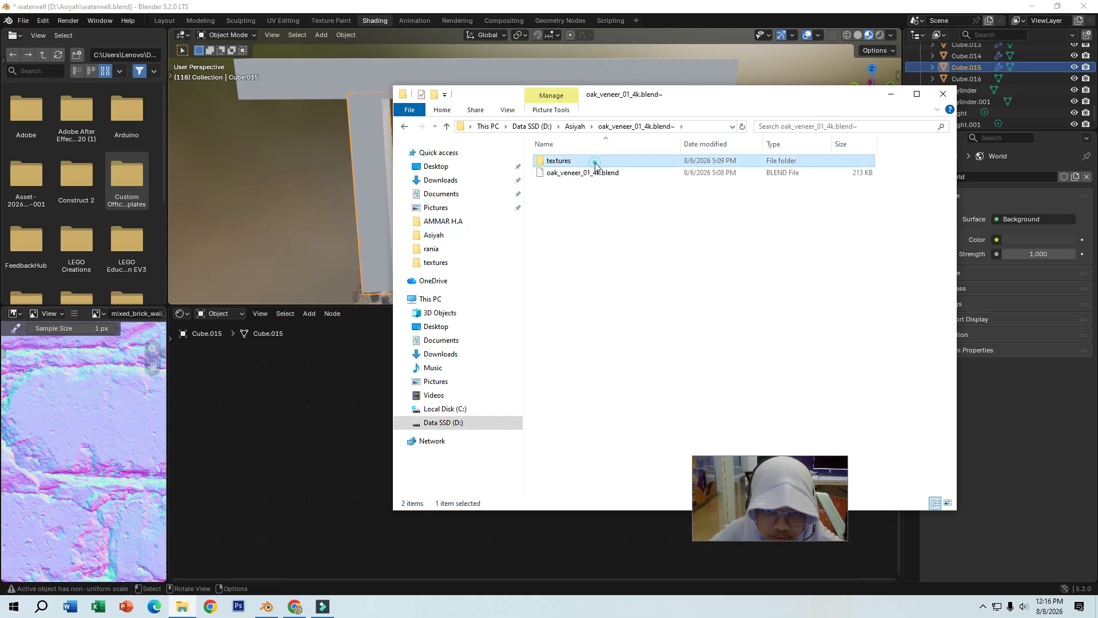
double_click(550, 159)
Try to add the oak veneer ao, diff, nor_gl and rough images to the posts' empty node editor.
drag(550, 159, 559, 187)
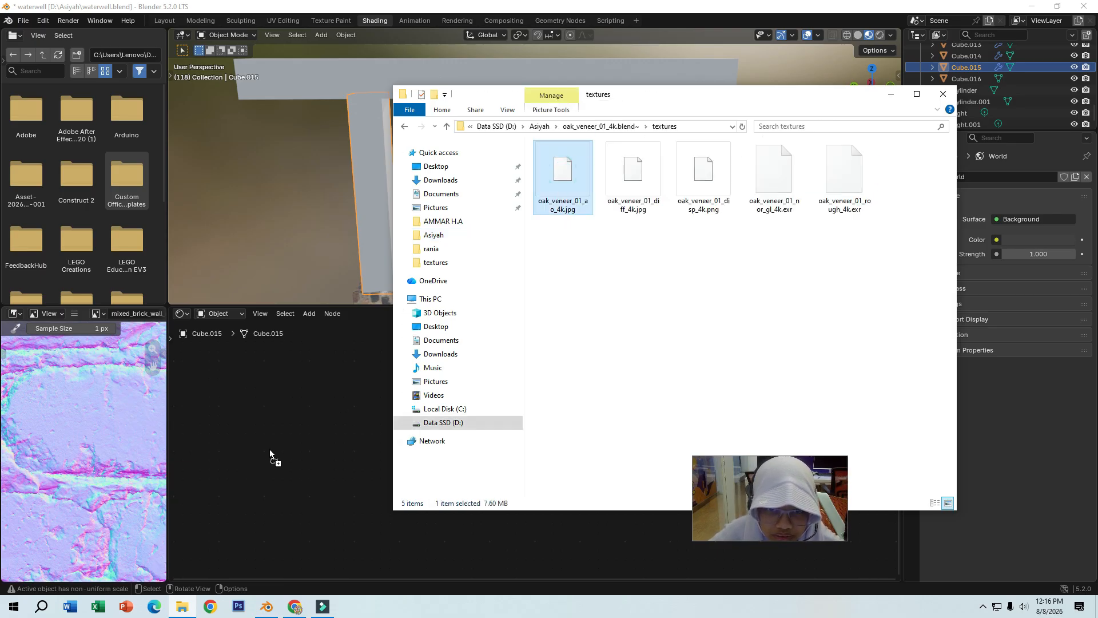
drag(269, 449, 270, 449)
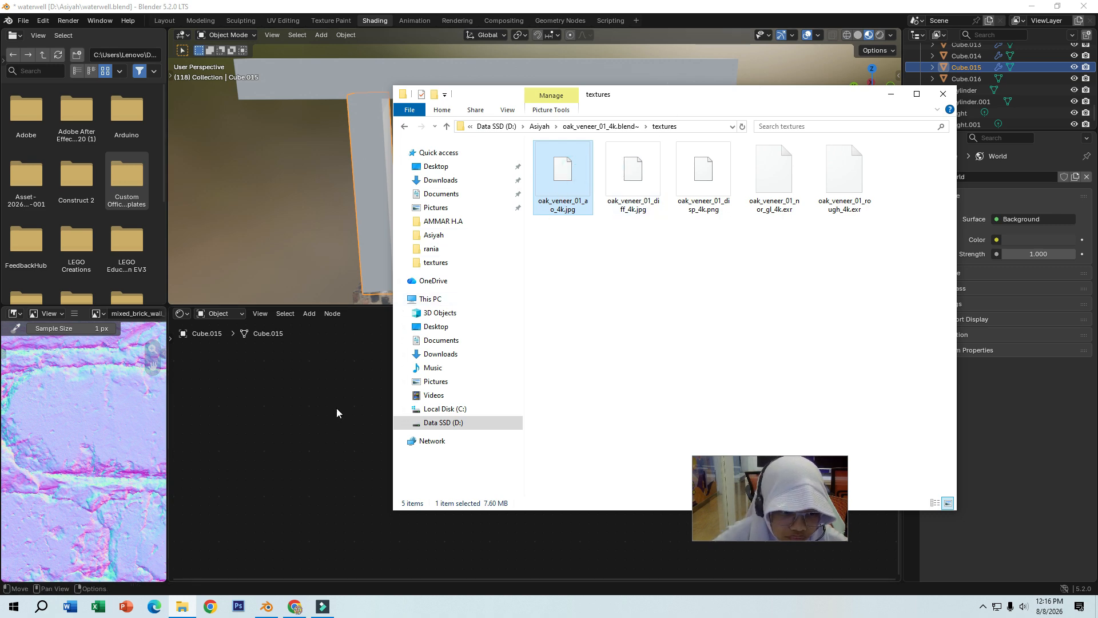
drag(658, 102, 816, 102)
click(792, 171)
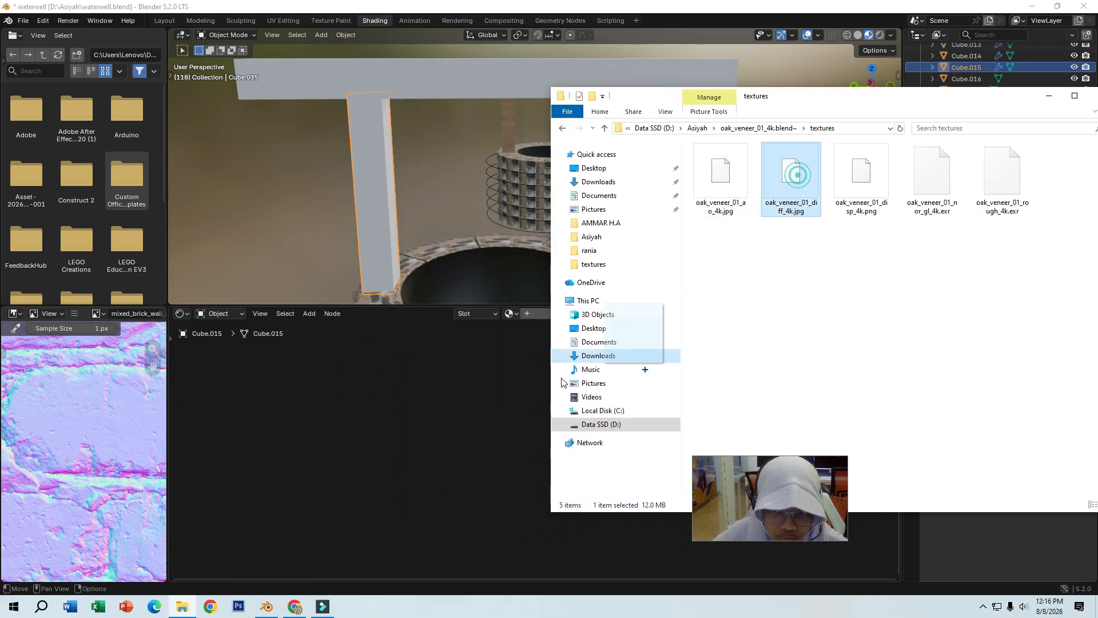
click(408, 429)
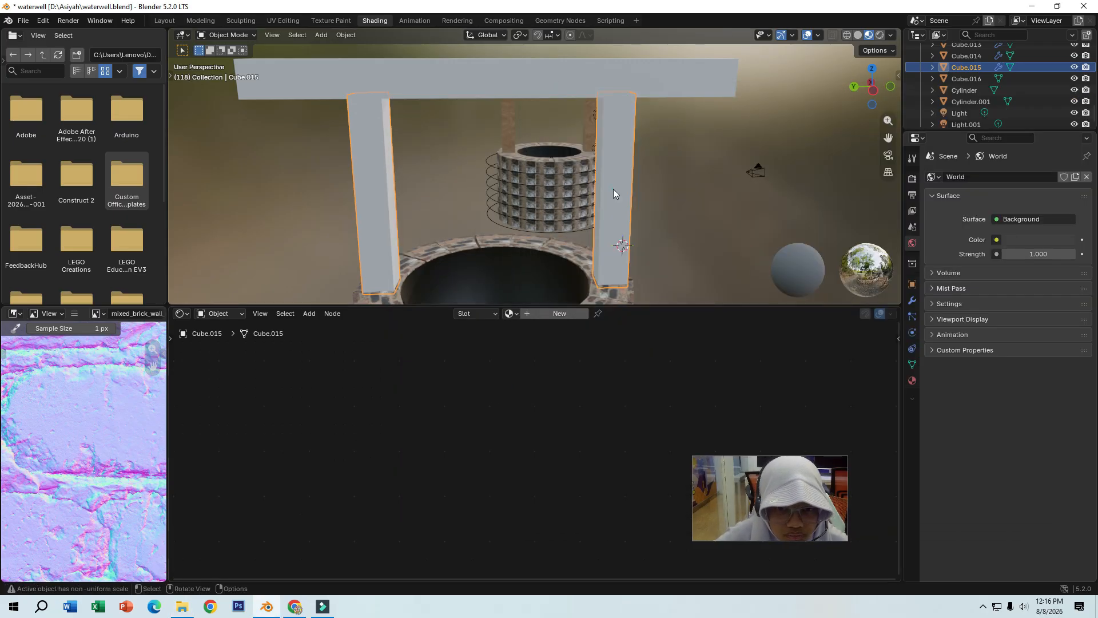
click(184, 616)
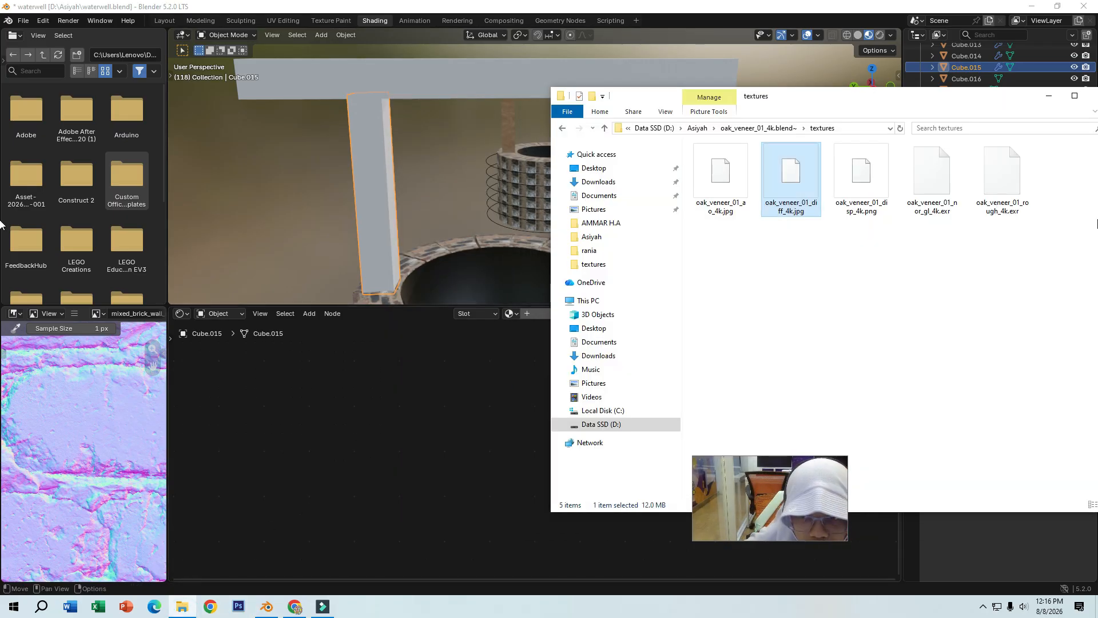
click(991, 176)
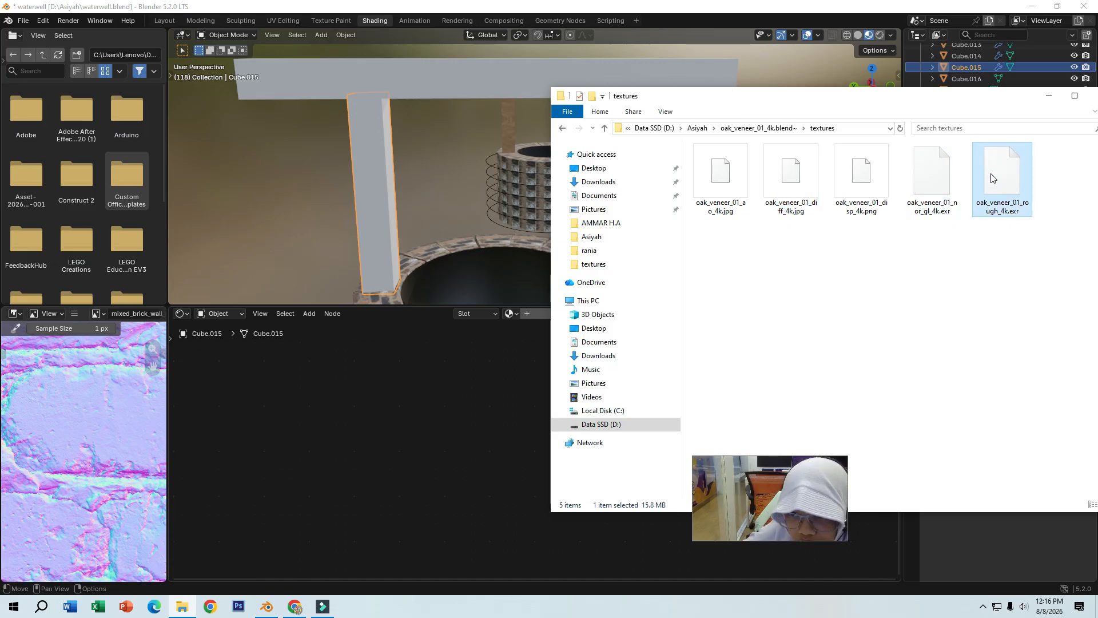
drag(932, 182, 413, 441)
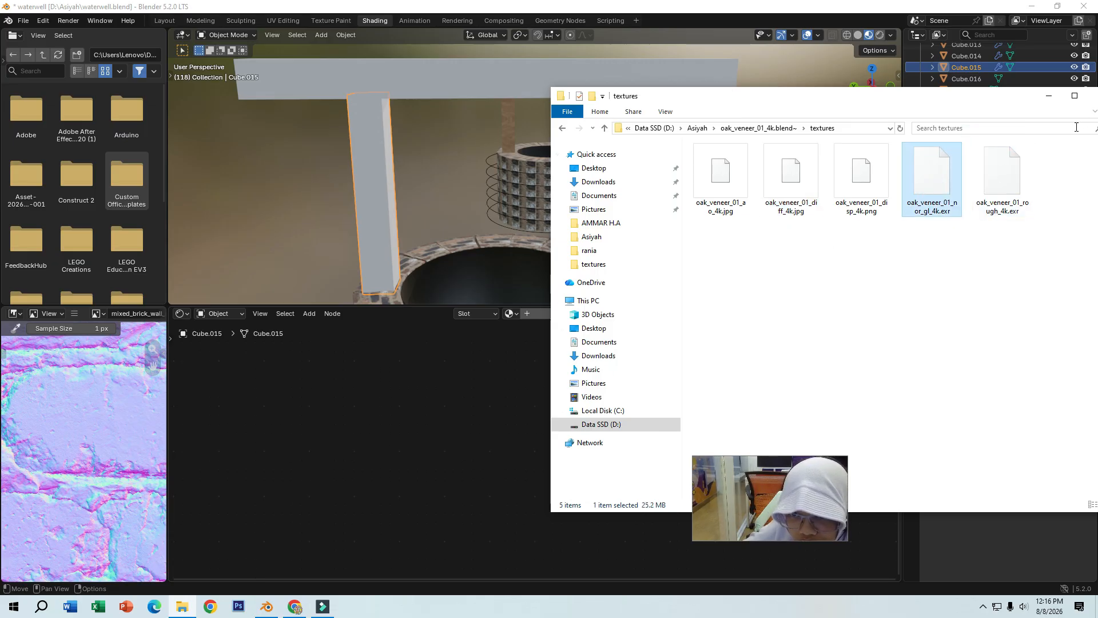
drag(1015, 168, 447, 405)
Create a new material for the well's posts and bring back the File Explorer window with the oak veneer textures.
click(513, 367)
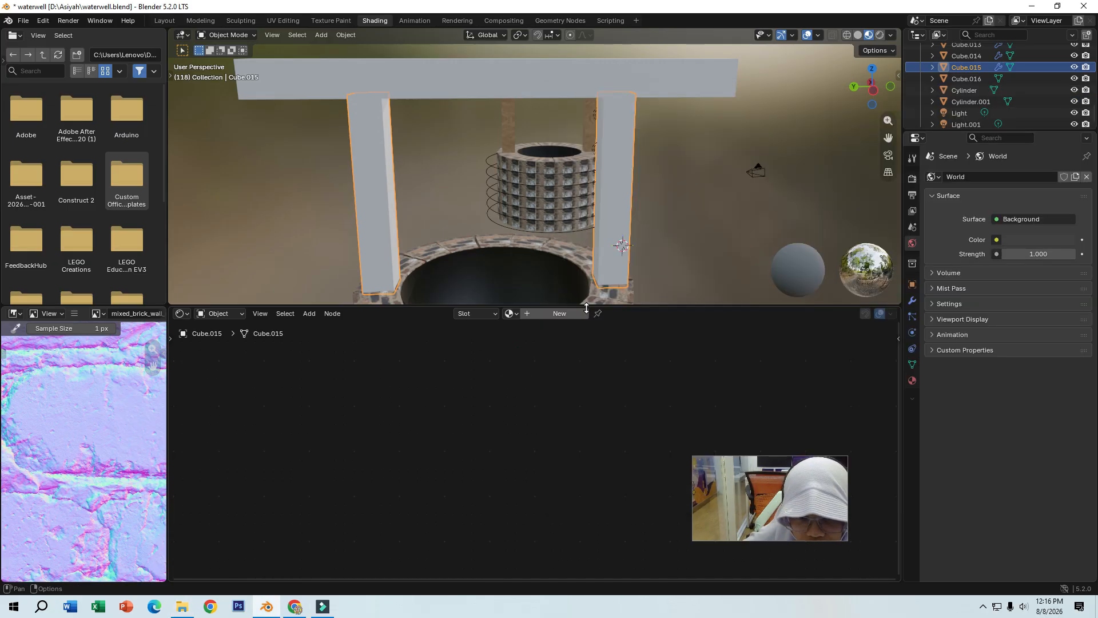
click(560, 314)
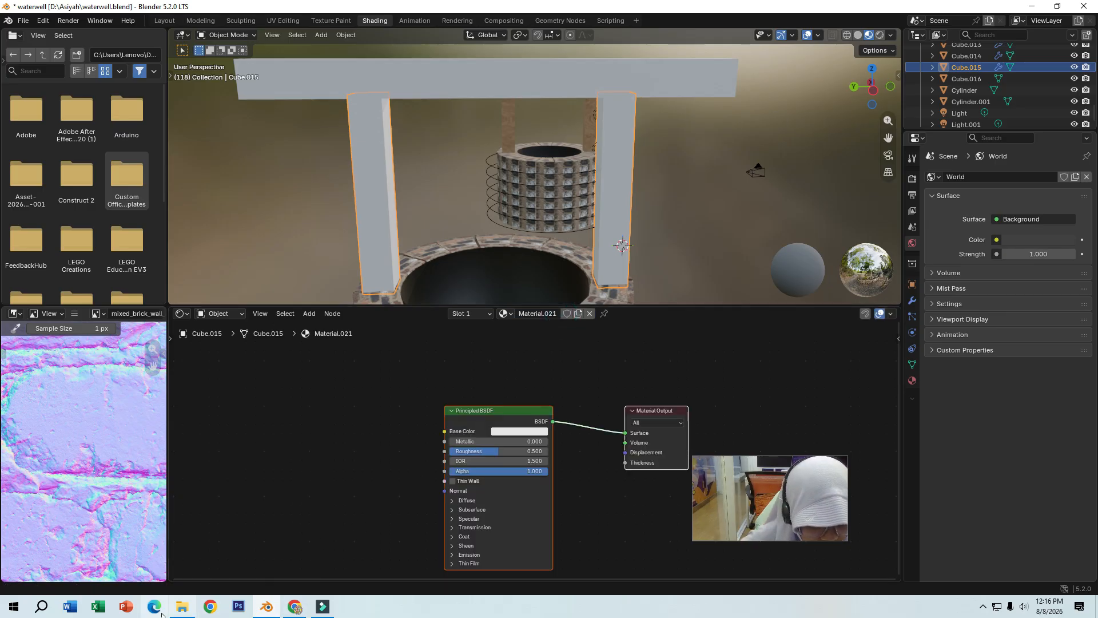
click(190, 607)
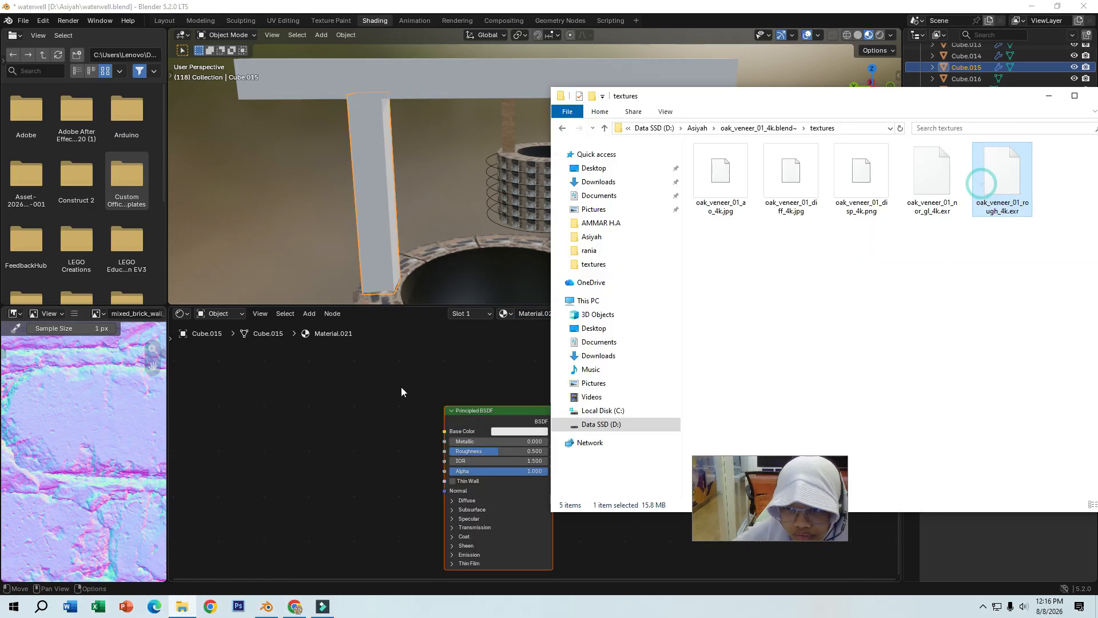
Add the oak veneer rough, nor_gl and diff images as texture nodes to the posts' material.
drag(362, 407, 361, 408)
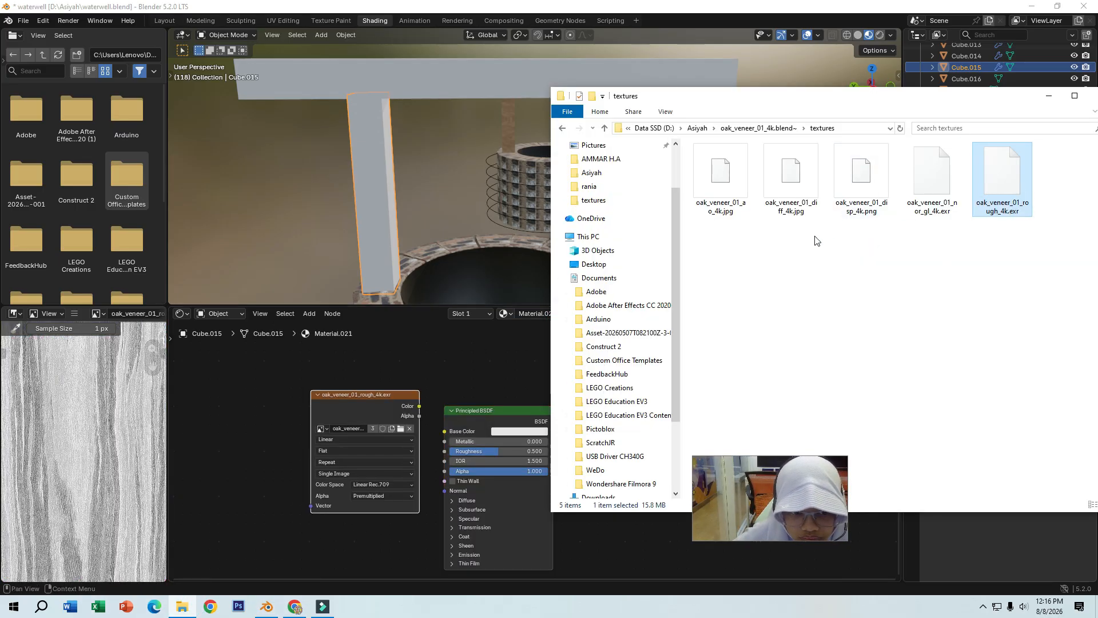
drag(939, 184, 279, 376)
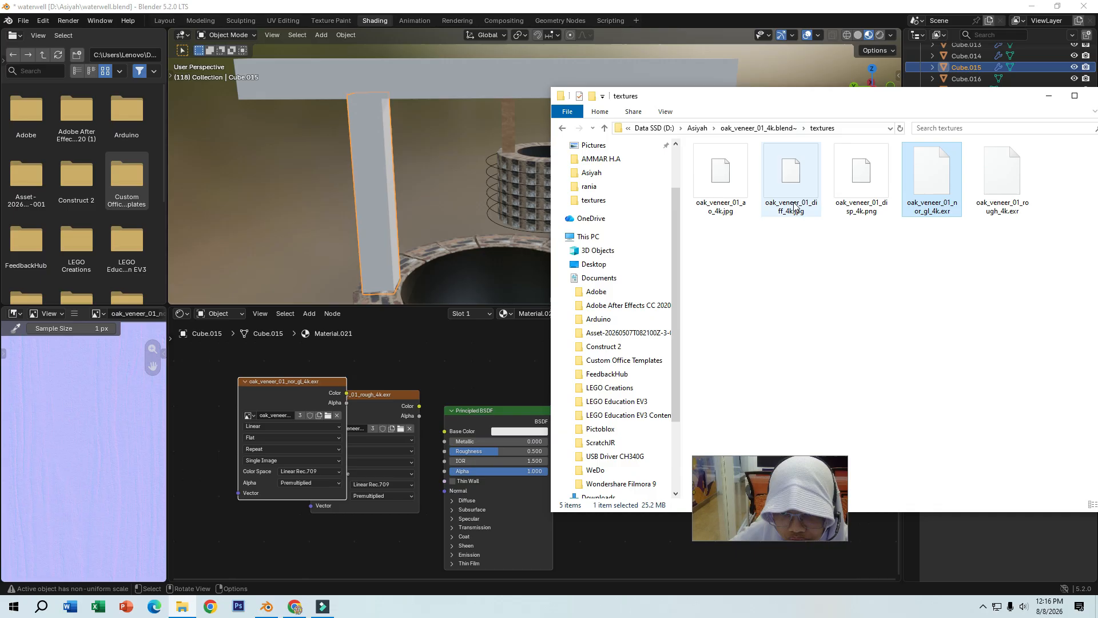
drag(789, 172, 244, 401)
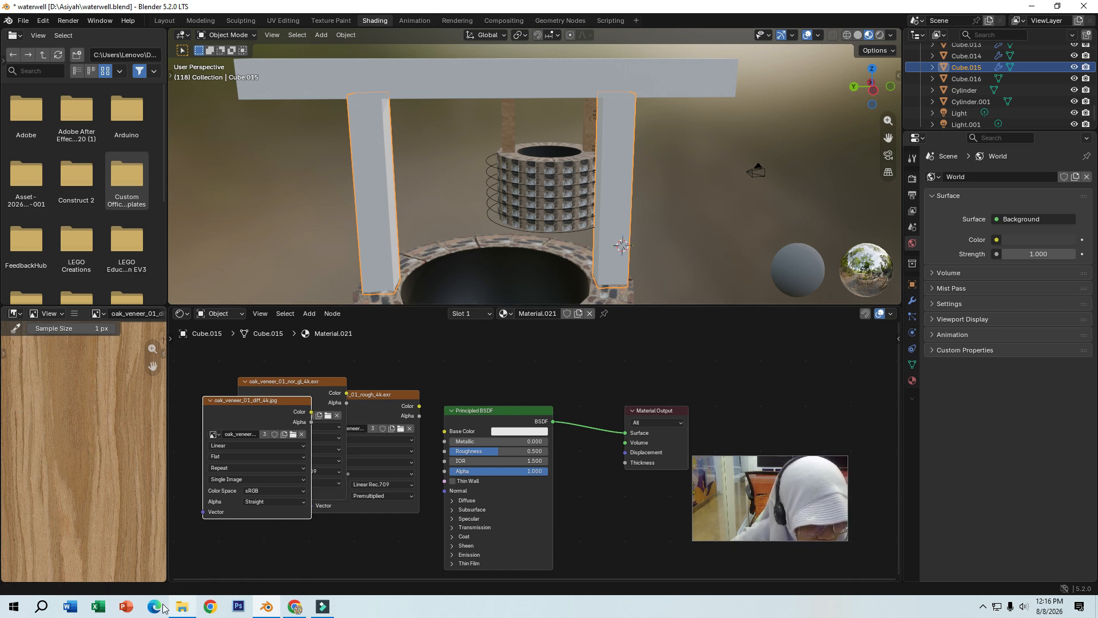
Try adding the oak veneer ao image to the posts' material and delete its node.
click(182, 606)
drag(711, 193, 454, 355)
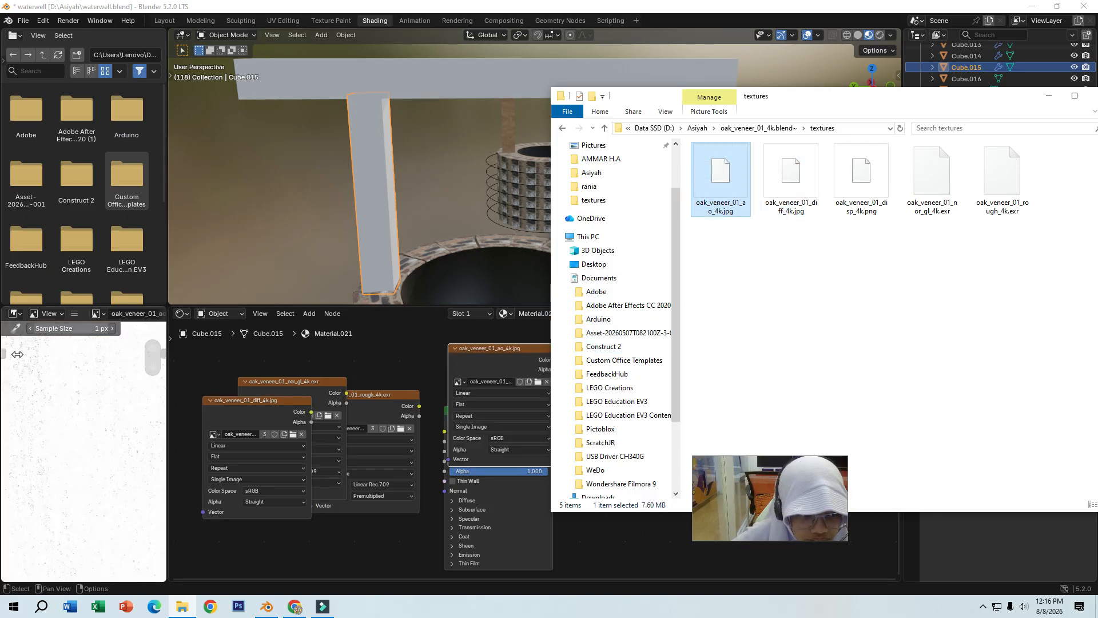
click(137, 392)
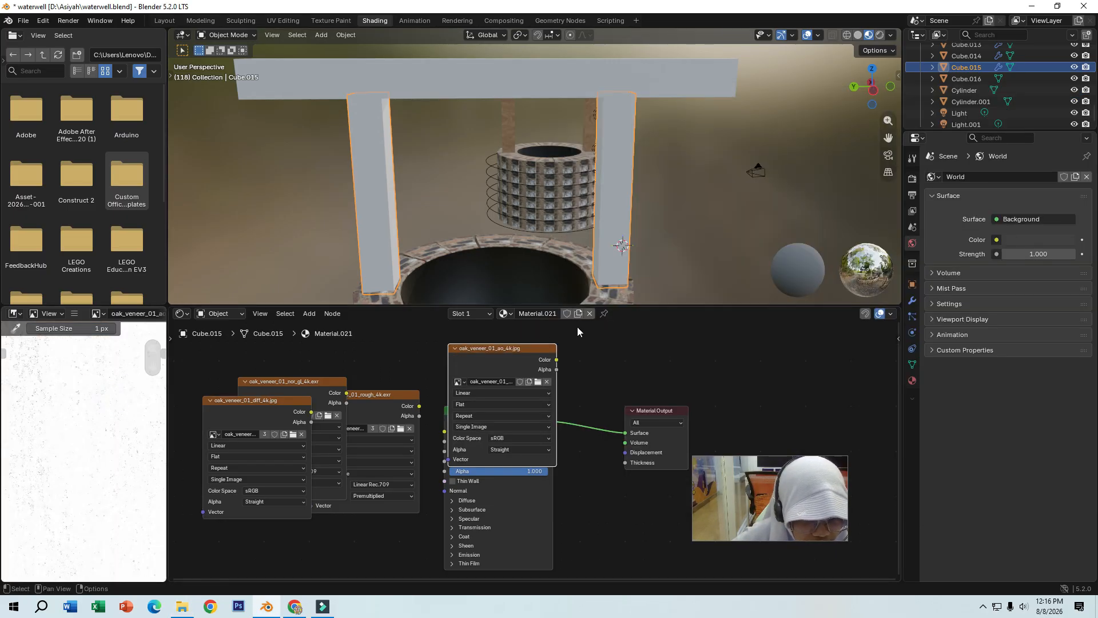
right_click(490, 349)
click(431, 373)
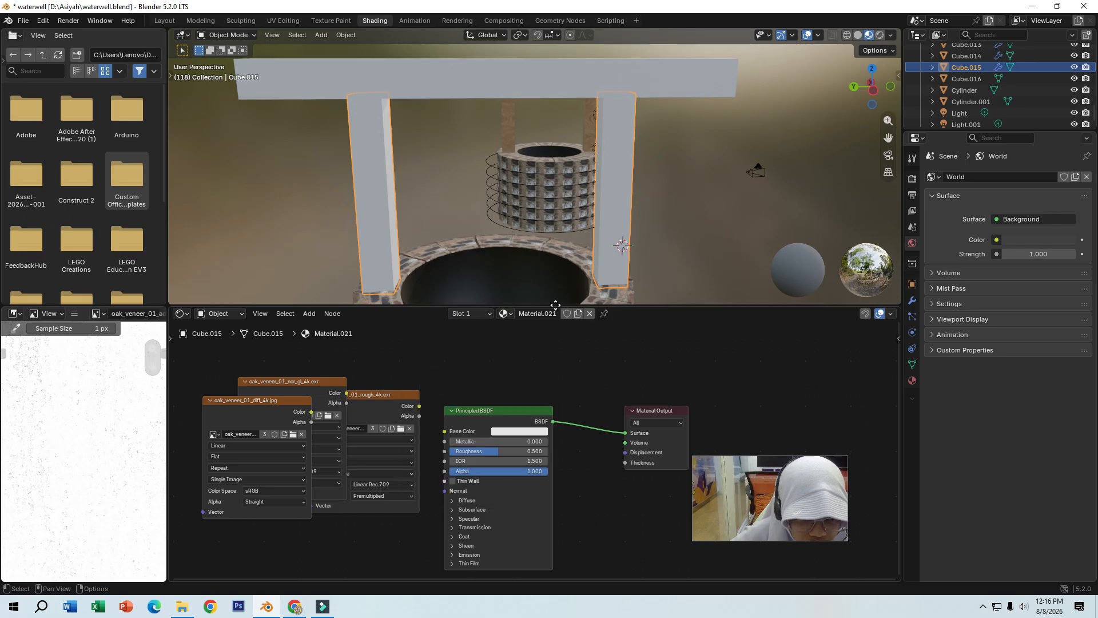
Connect the diff image's color to Base Color and the rough image's color to Roughness, spacing the texture nodes apart.
middle_drag(257, 535, 433, 476)
drag(411, 352, 621, 372)
click(458, 347)
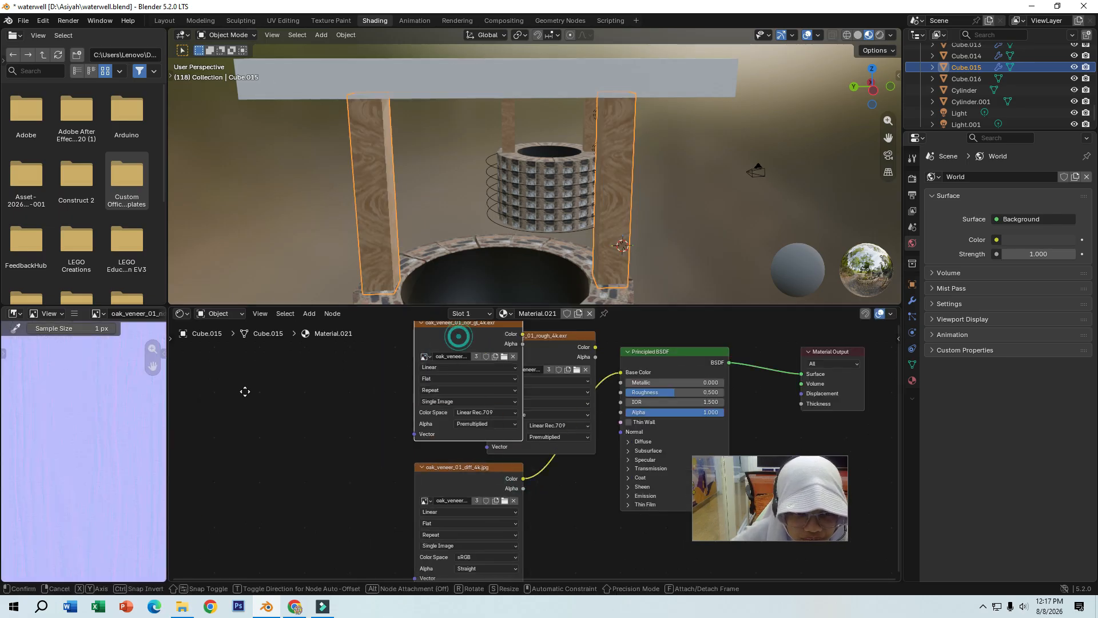
drag(459, 346, 332, 343)
drag(575, 346, 546, 334)
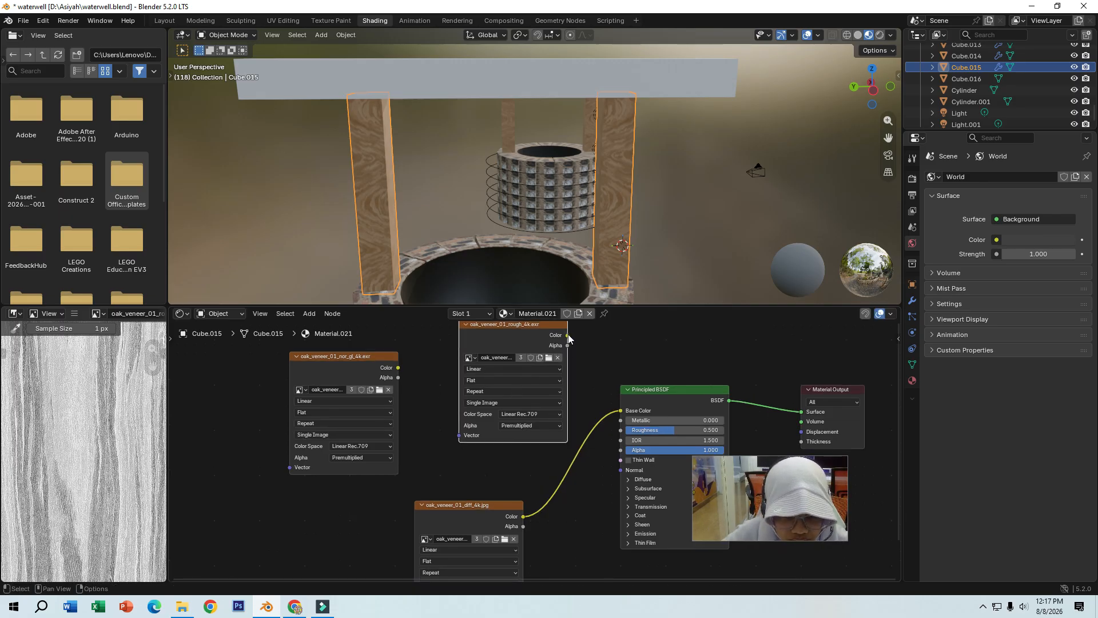
drag(568, 335, 616, 430)
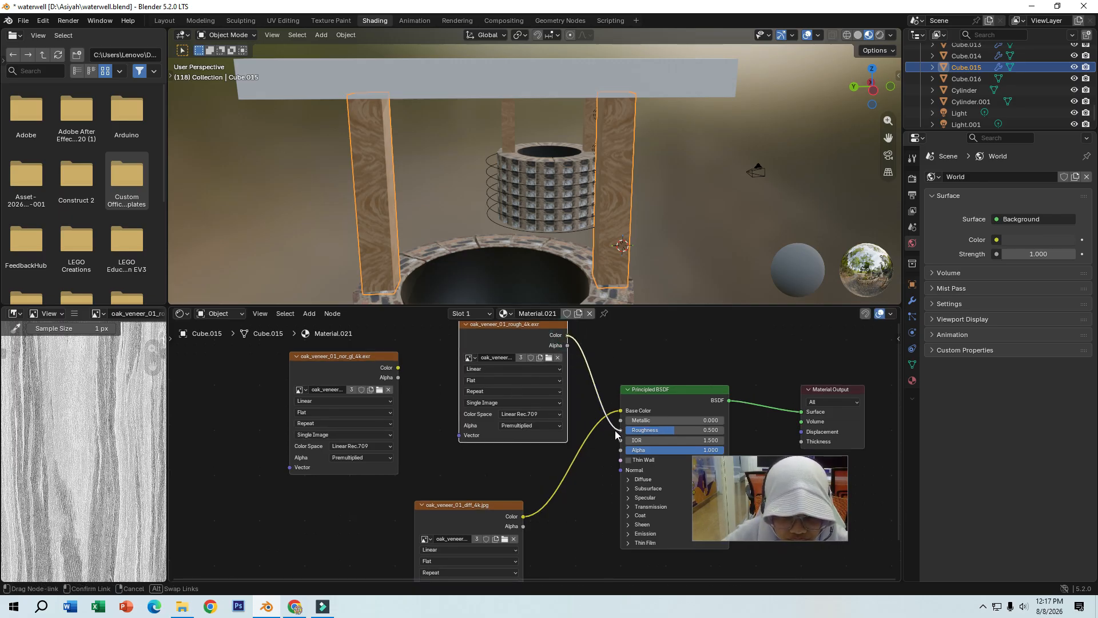
Add a Normal Map node and route the nor_gl image's color through it into the Principled BSDF's Normal input.
click(309, 313)
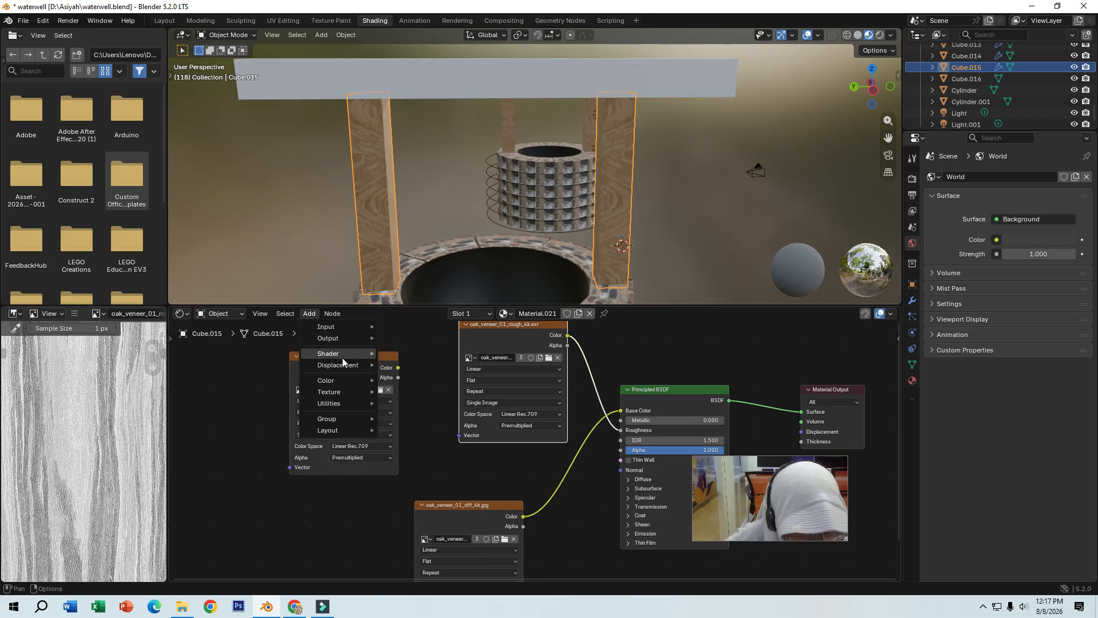
mouse_move(345, 367)
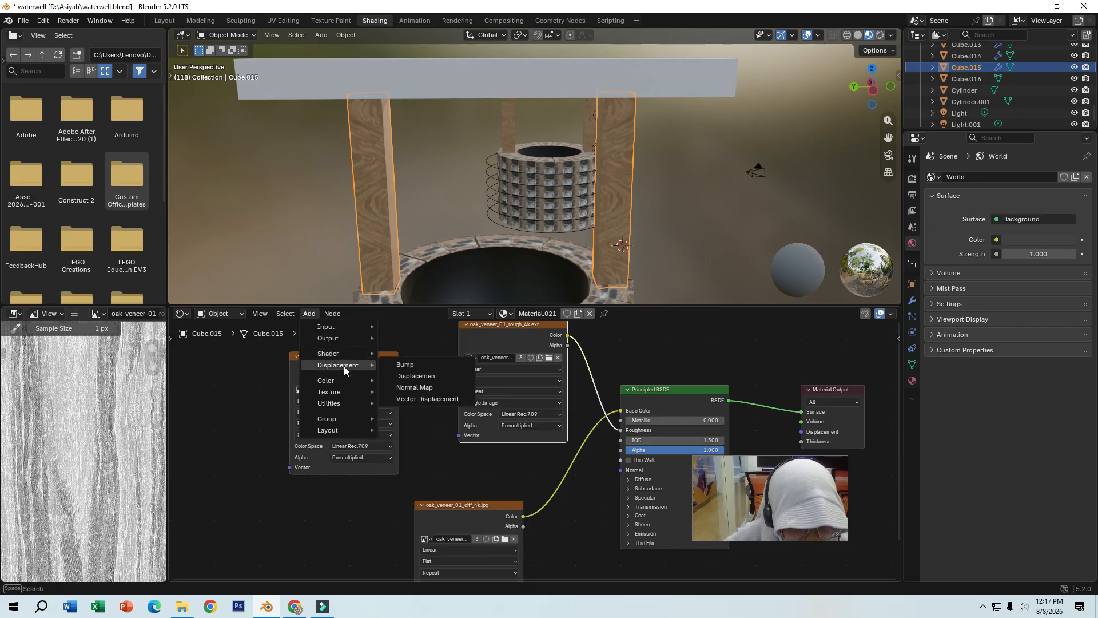
click(412, 387)
click(252, 491)
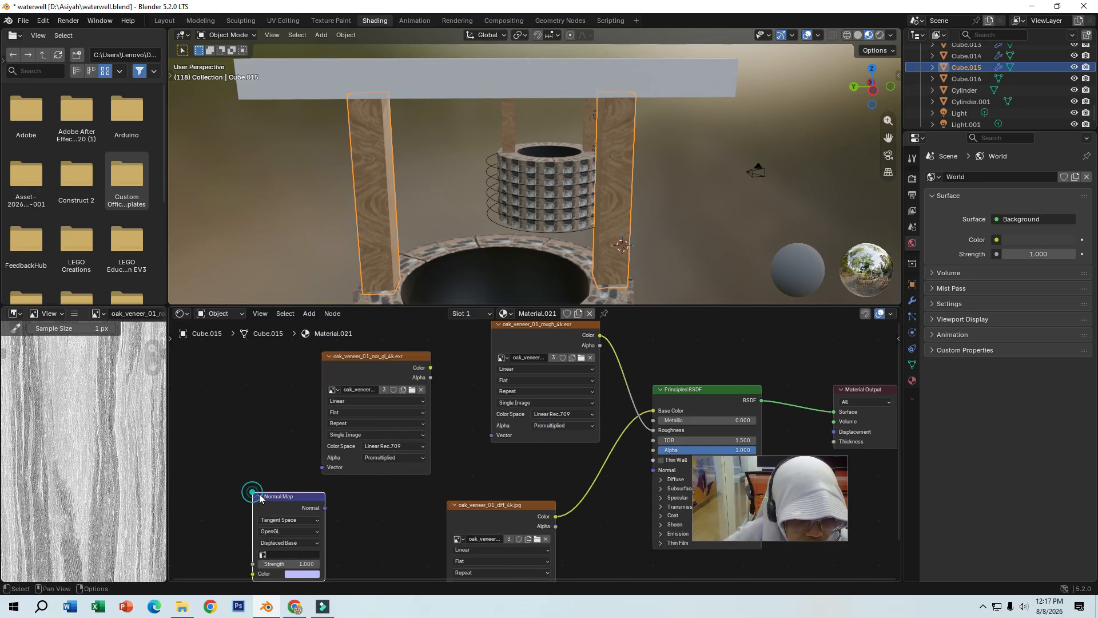
drag(430, 368, 272, 531)
drag(344, 464, 673, 427)
Copy all the nodes of the posts' oak veneer material.
scroll(438, 241, down, 4)
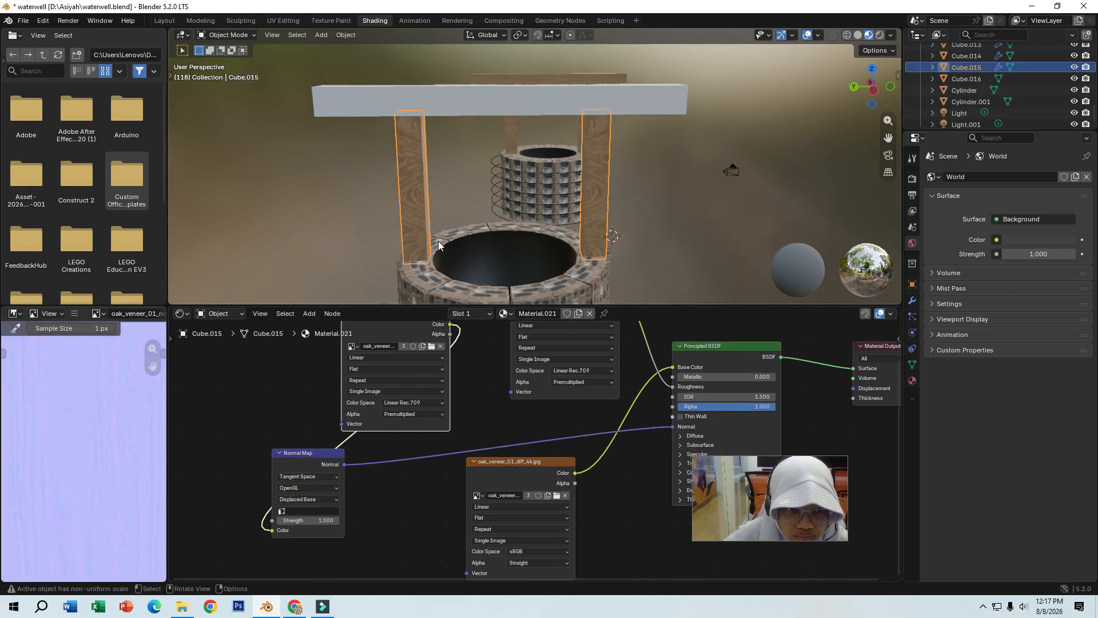
scroll(492, 399, down, 2)
scroll(492, 403, down, 3)
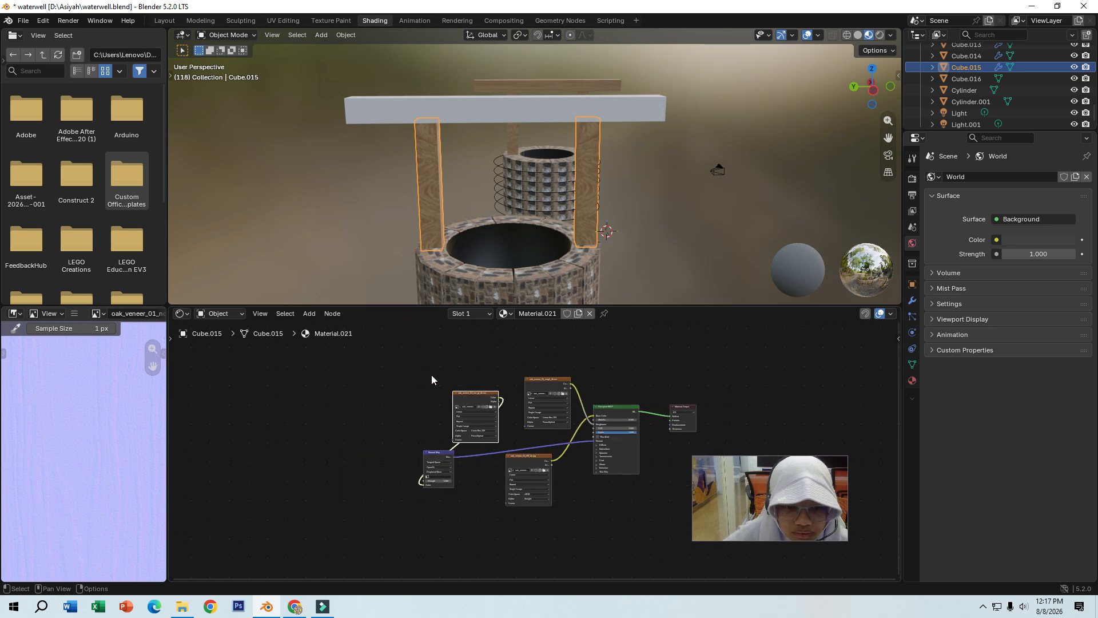
drag(397, 339, 715, 570)
right_click(496, 407)
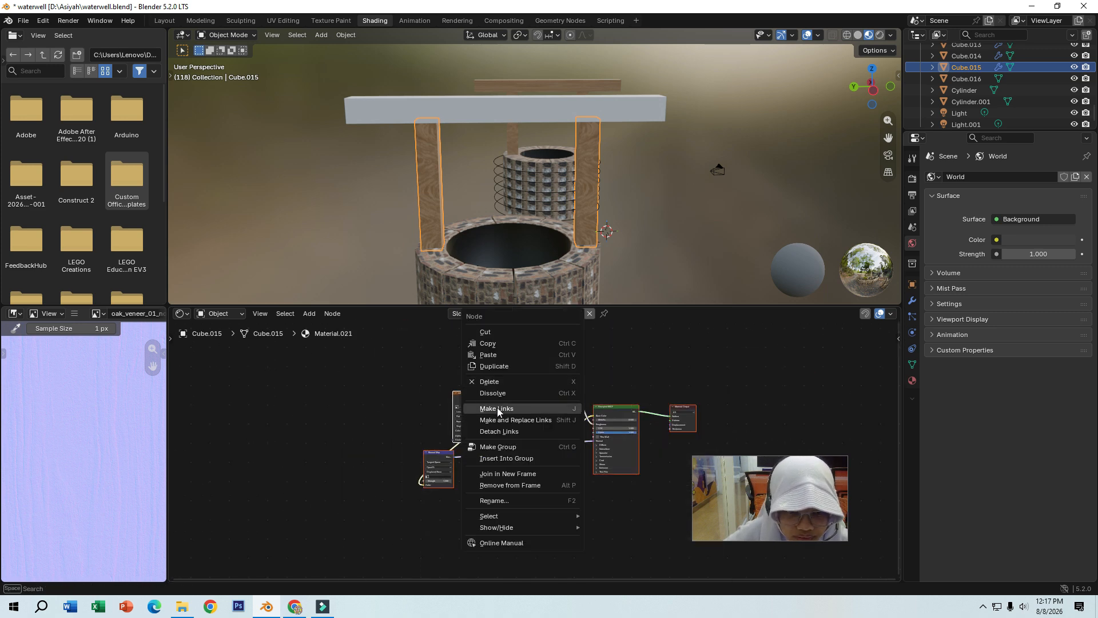
click(496, 345)
Create a new material for the crossbeam and replace its default nodes with the copied oak veneer nodes.
click(480, 120)
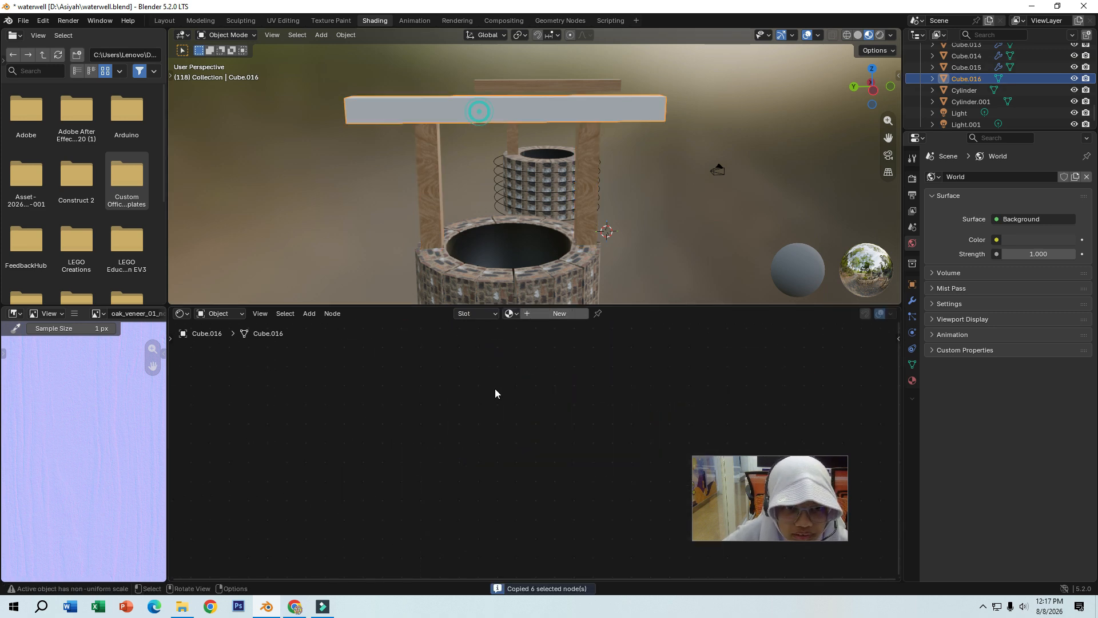
click(551, 314)
right_click(509, 438)
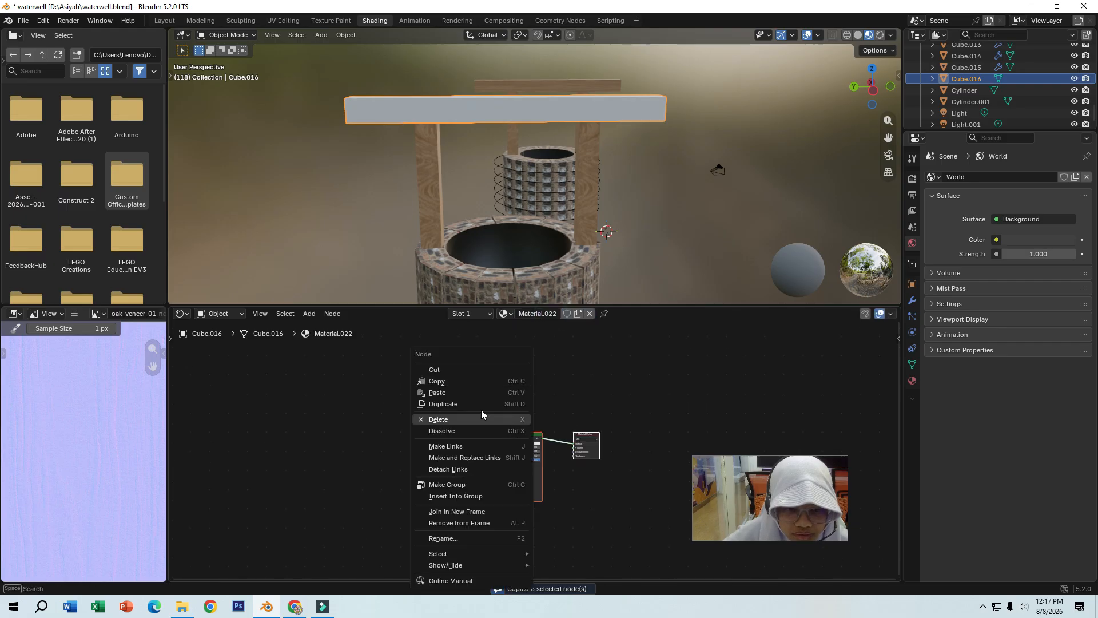
click(467, 418)
right_click(467, 416)
click(464, 428)
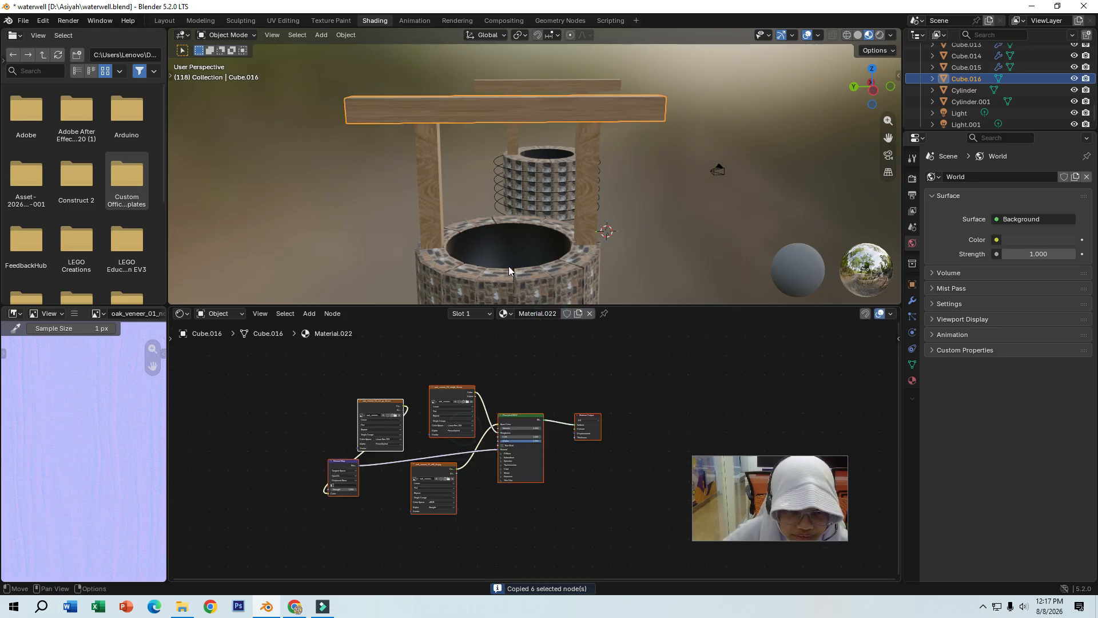
scroll(517, 236, up, 2)
middle_drag(516, 235, 743, 277)
shift+middle_drag(565, 211, 599, 159)
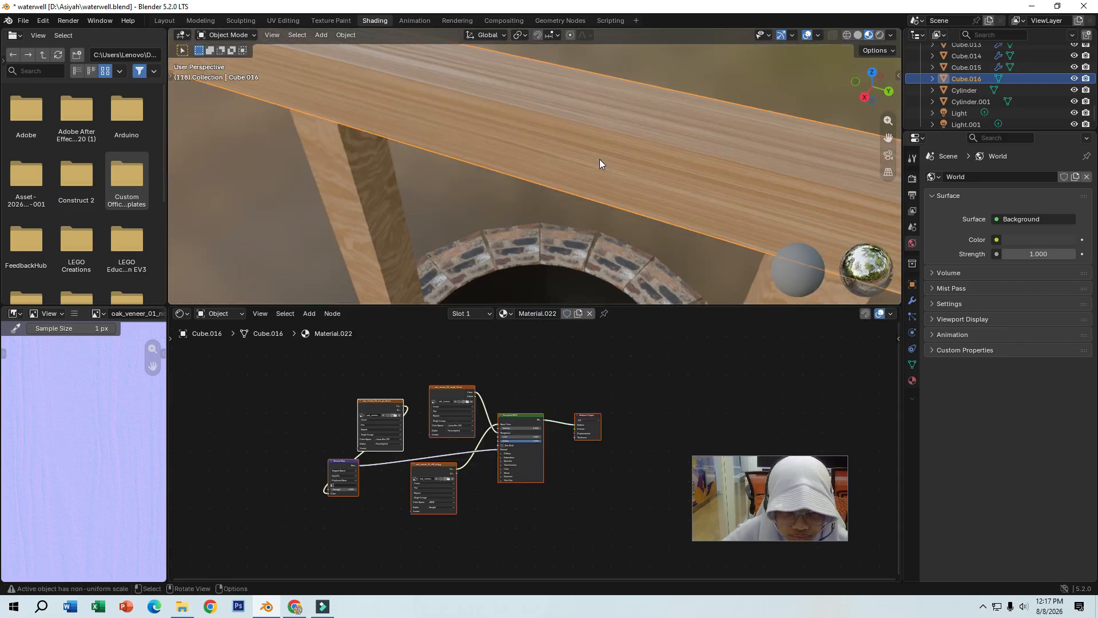
scroll(570, 211, down, 5)
middle_drag(570, 211, 605, 199)
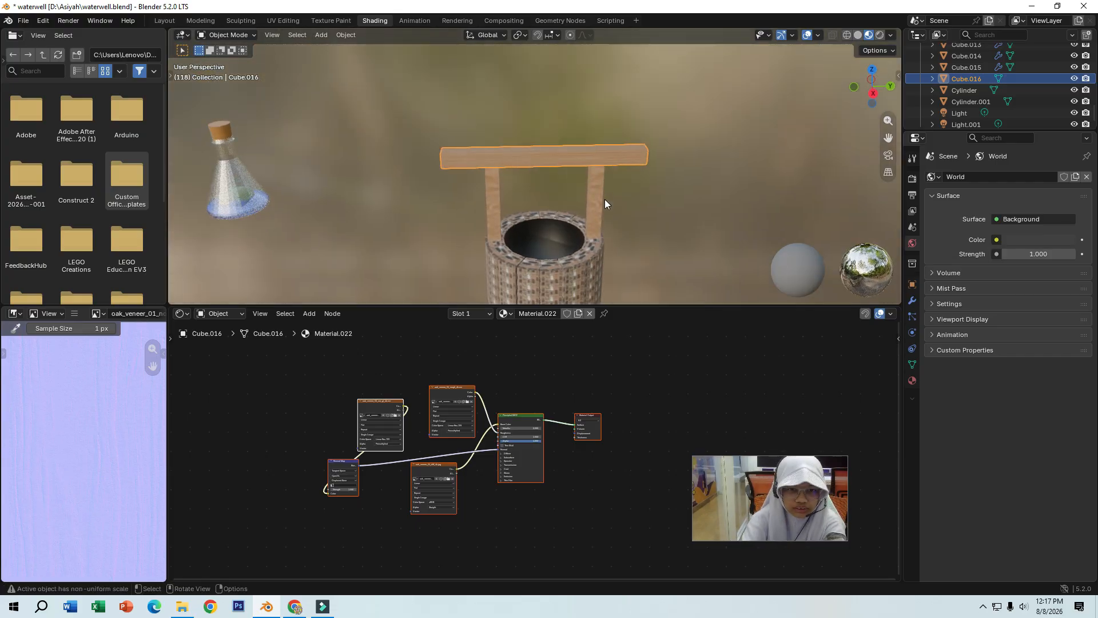